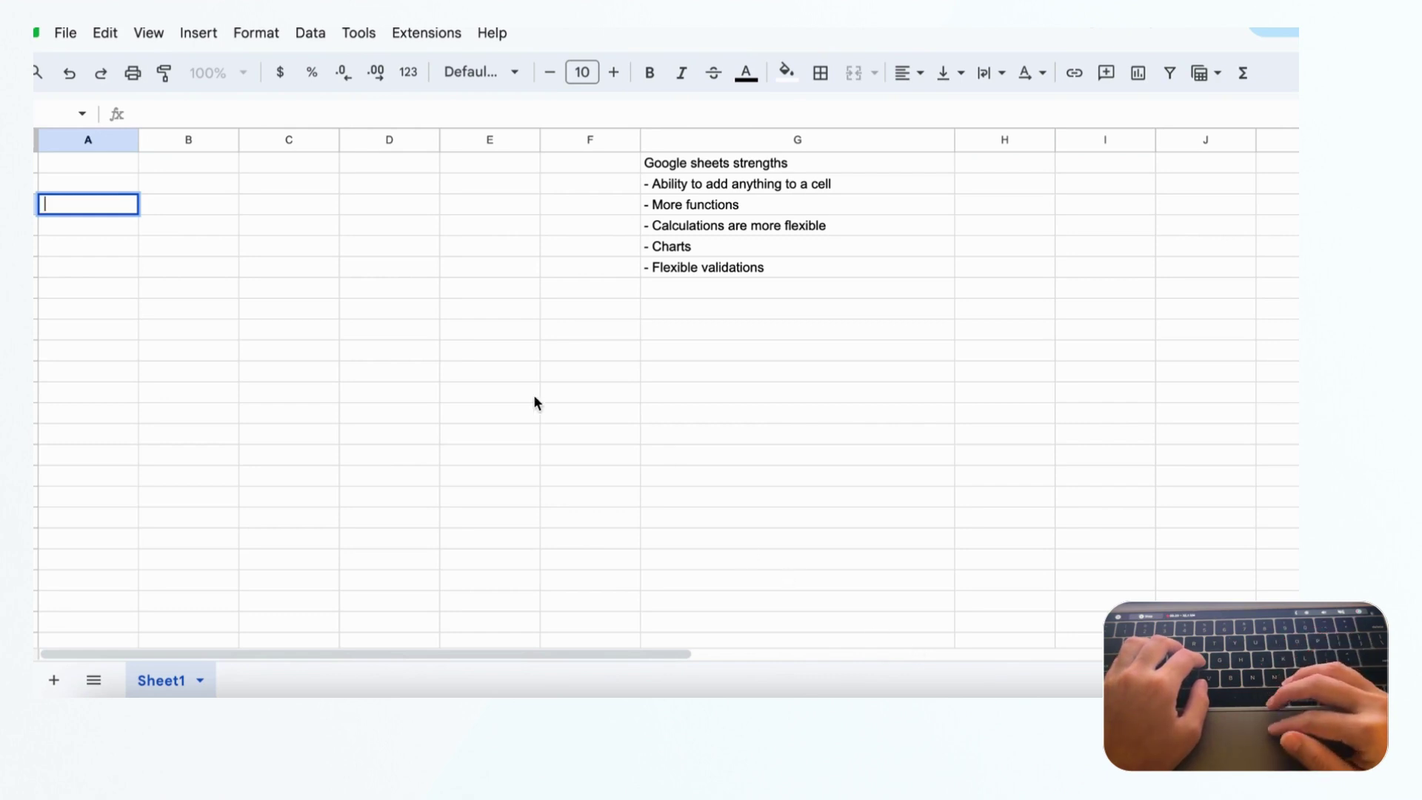
- Enter 'Text' in cell C3 and the number 3333 in cell A6
left_click(291, 208)
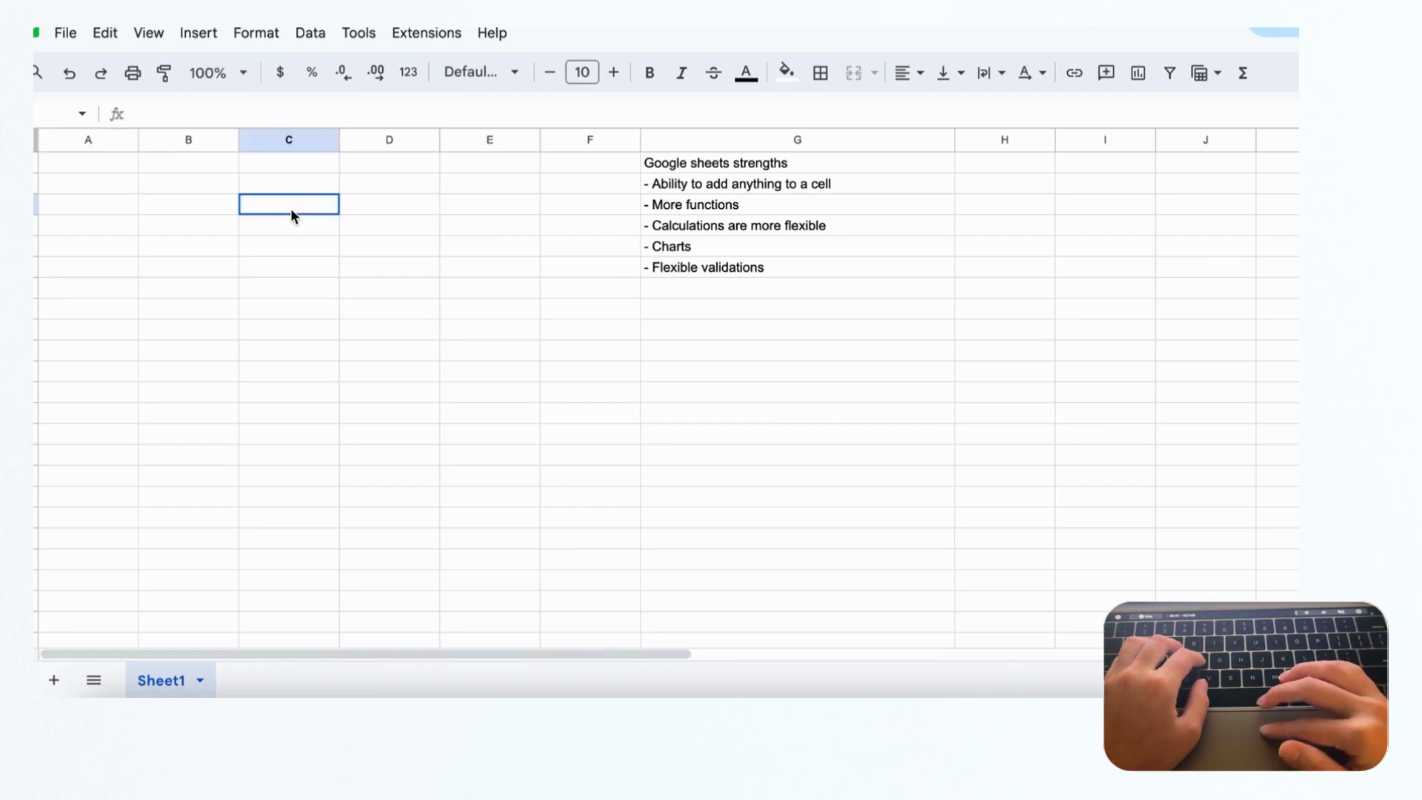
key("Return")
type("Text")
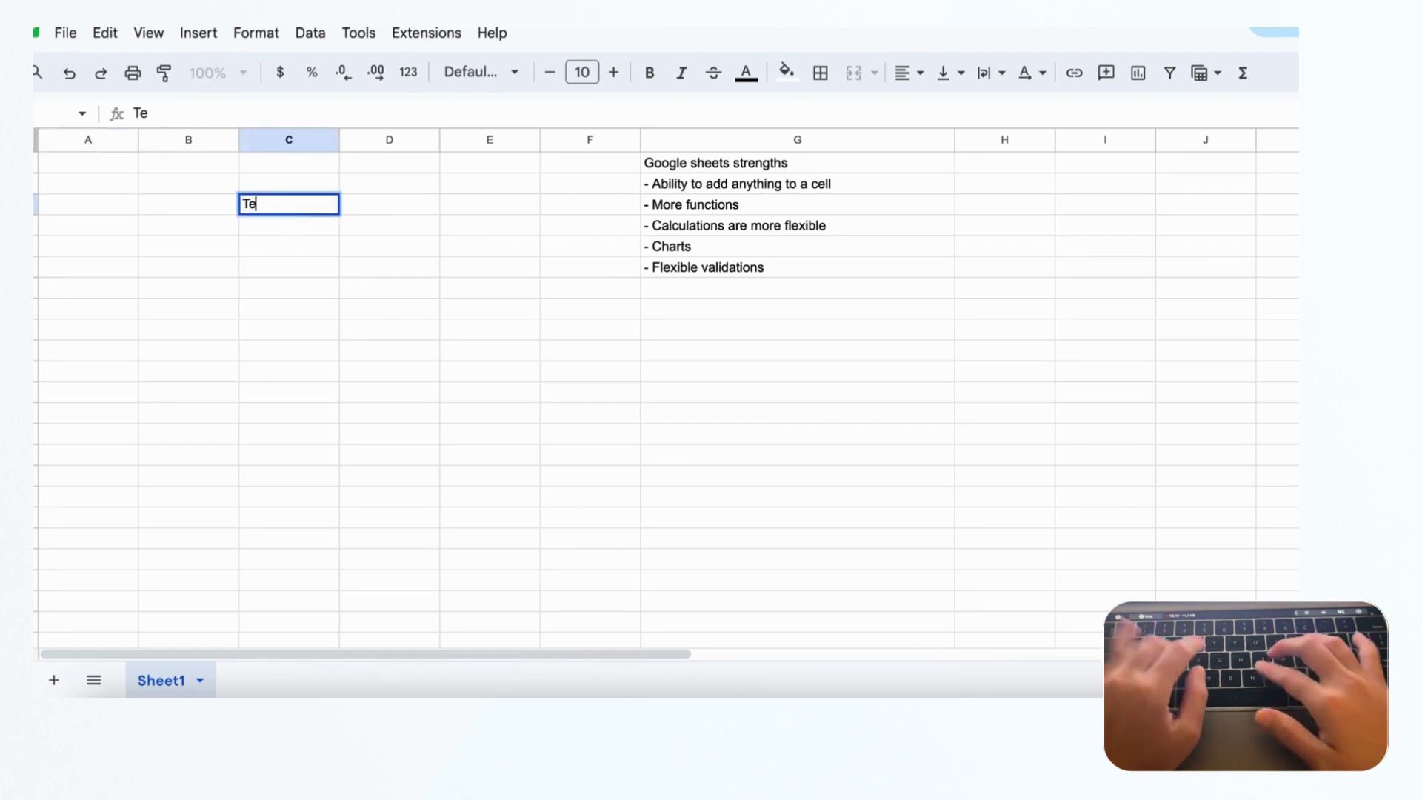
left_click(89, 267)
key("Return")
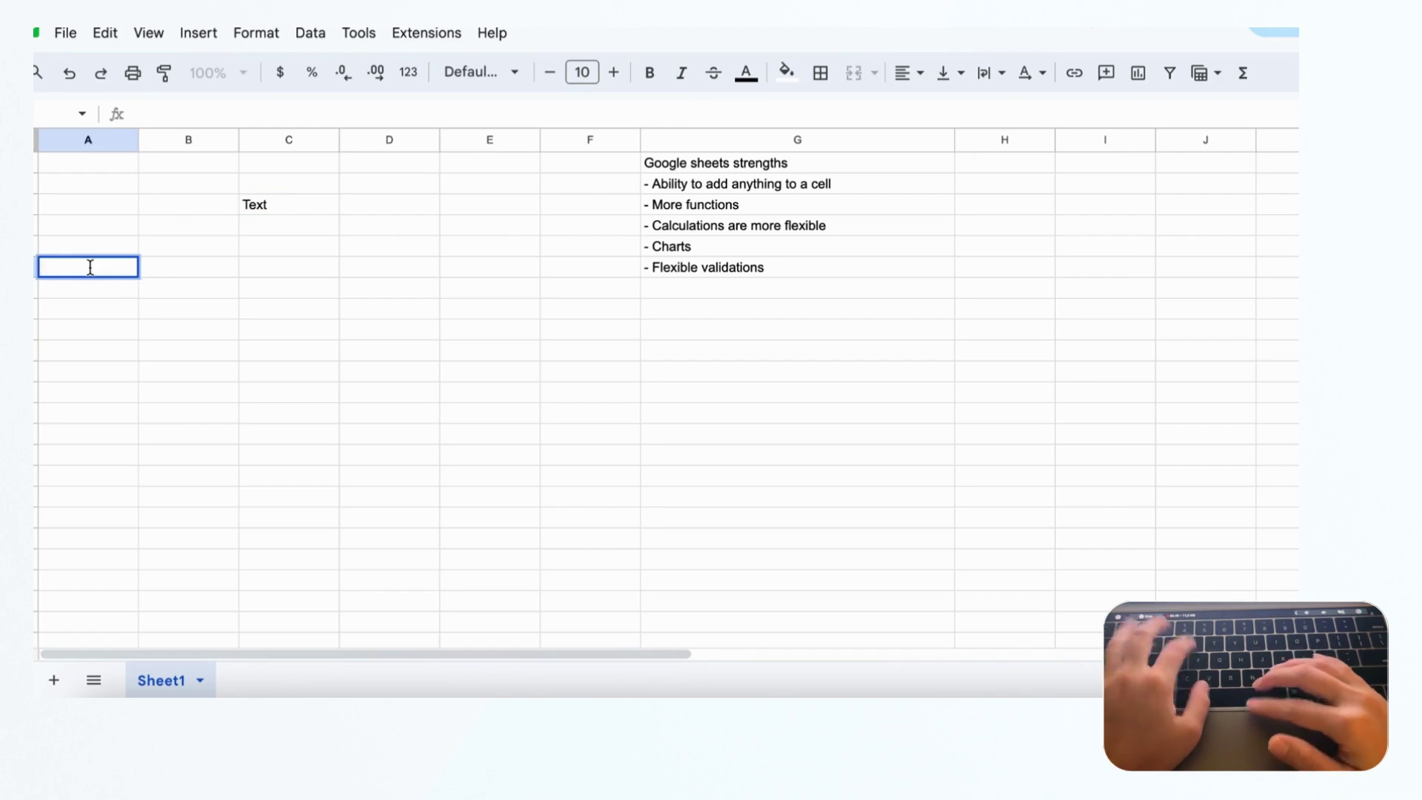
type("3333")
- Enter 'text' in cell B5 and 333 in cell C10
left_click(188, 251)
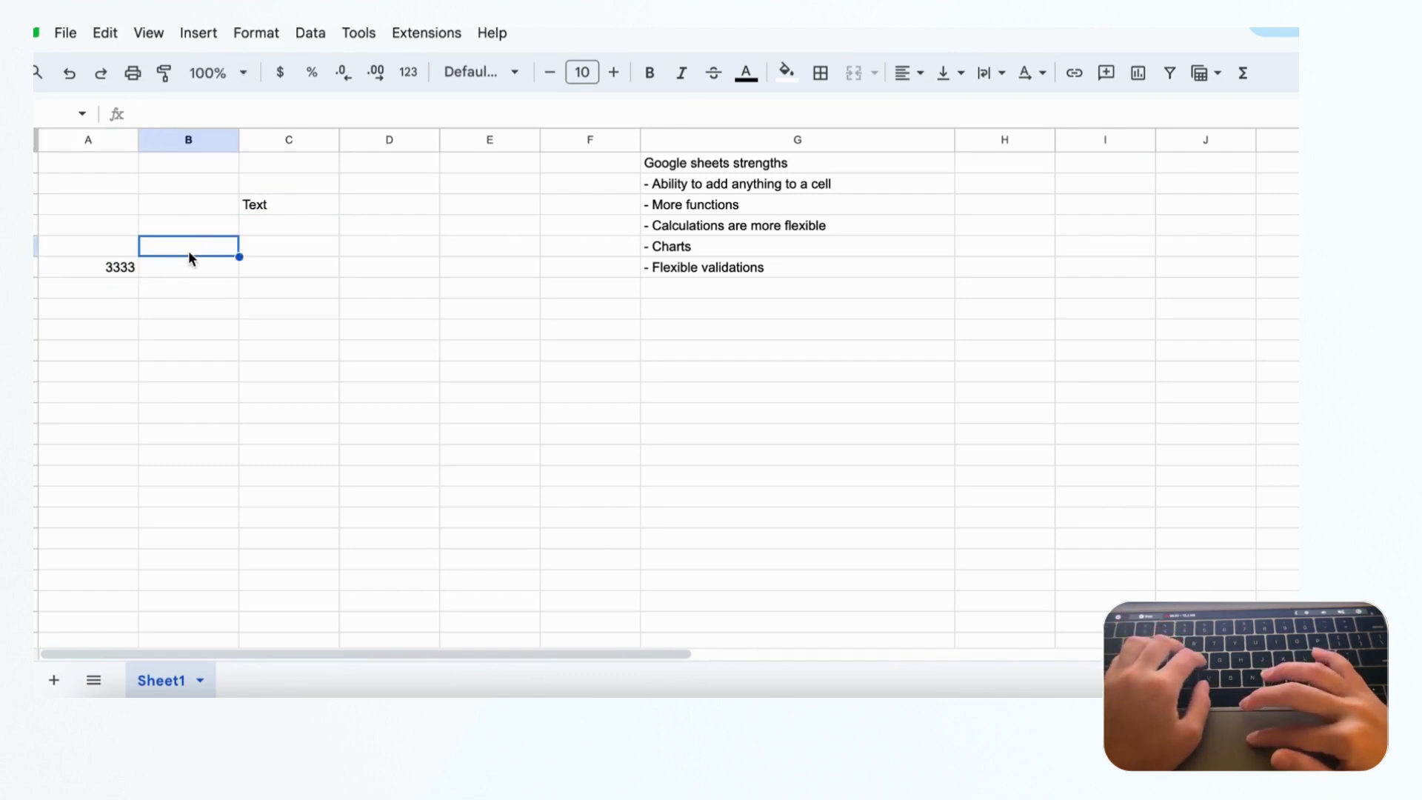
type("text")
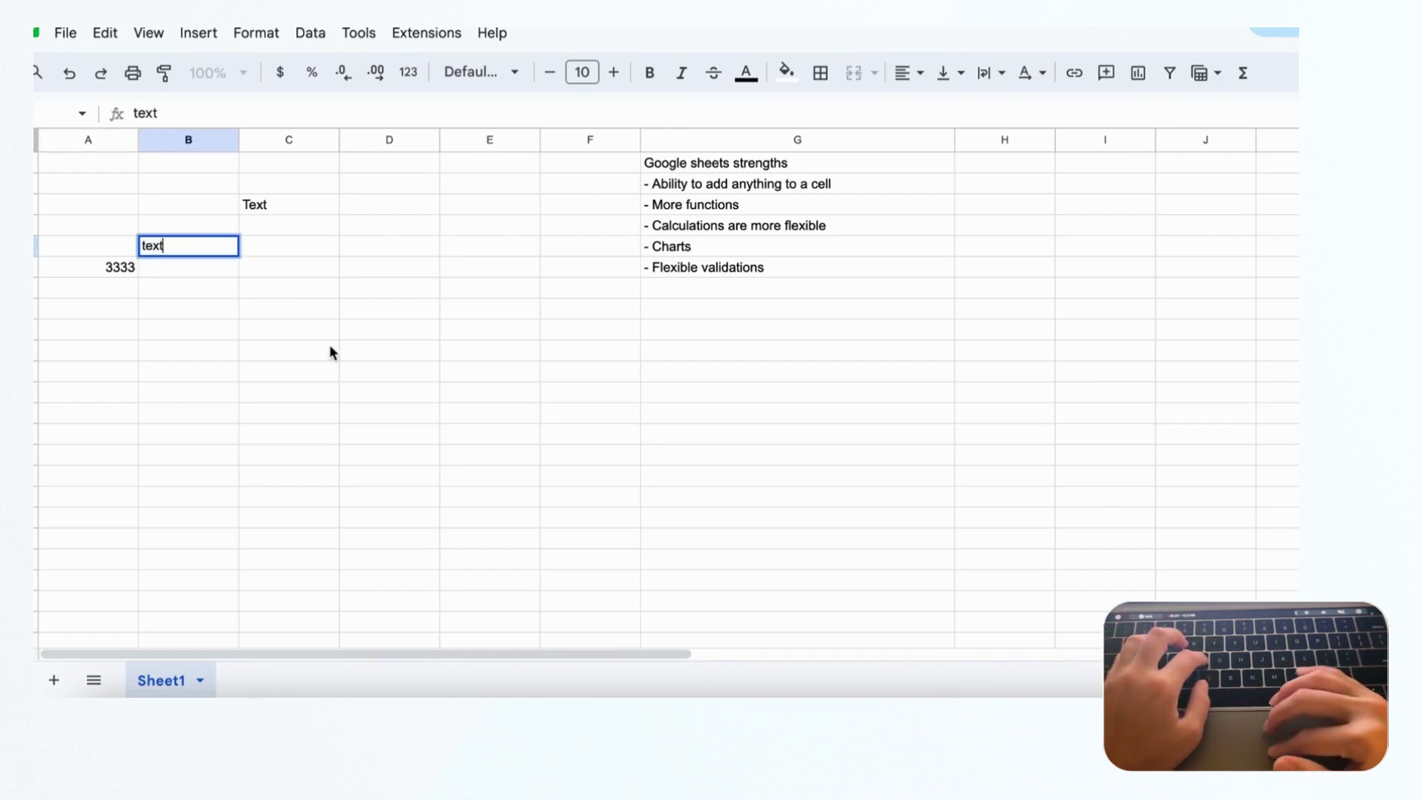
left_click(331, 352)
type("num")
key("BackSpace")
key("BackSpace")
key("BackSpace")
type("333")
left_click(370, 345)
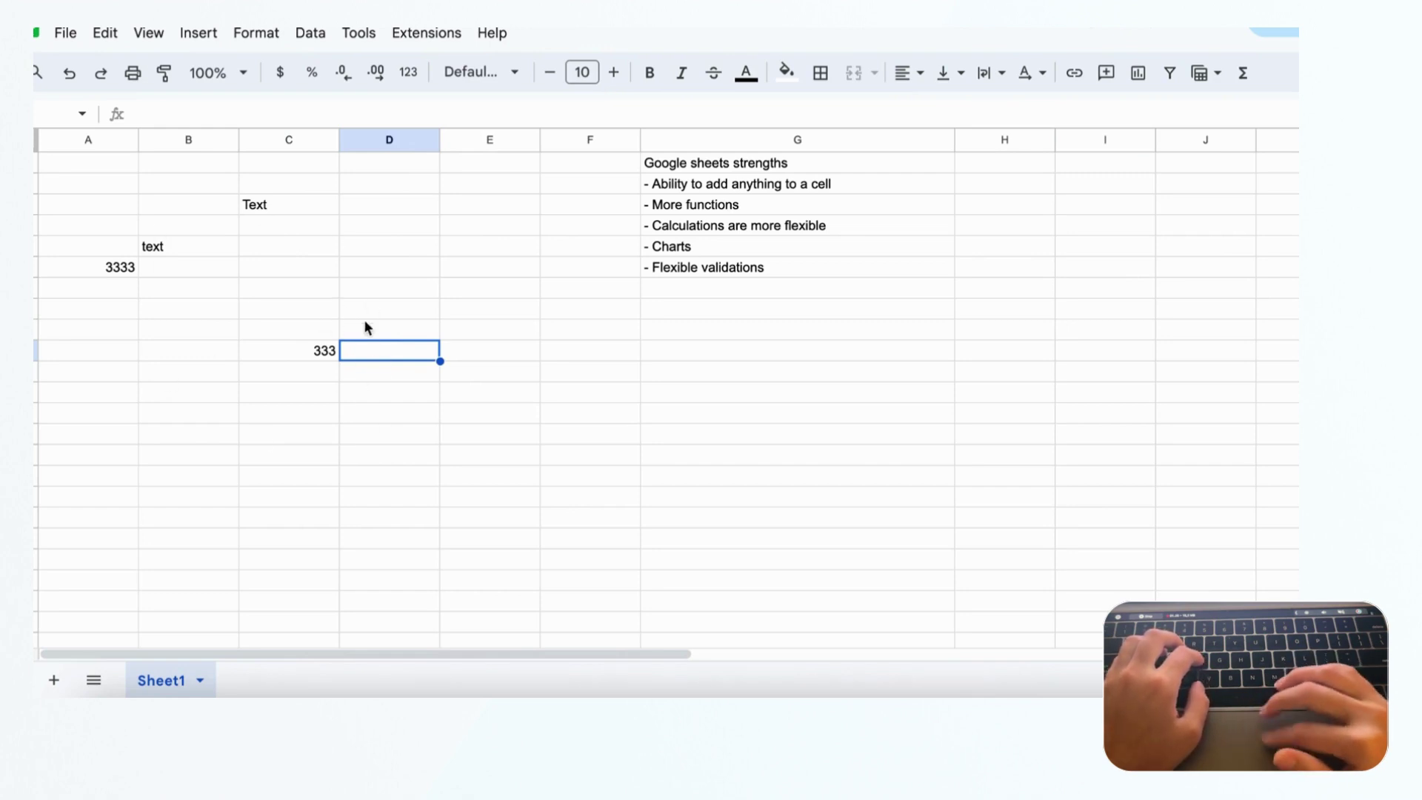
- In Notion's table, open the Tags options for the first row, then for the fourth row
left_click(452, 666)
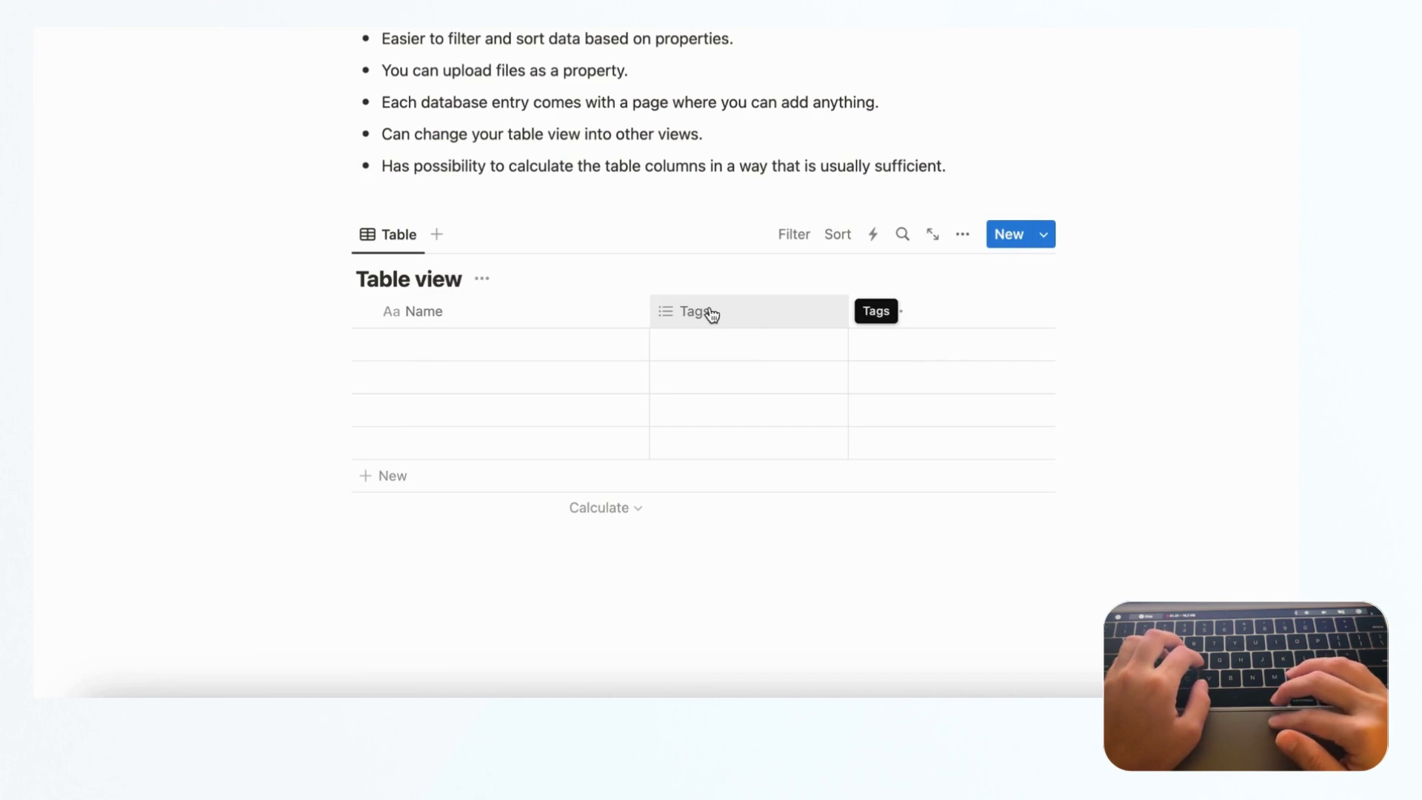
left_click(713, 355)
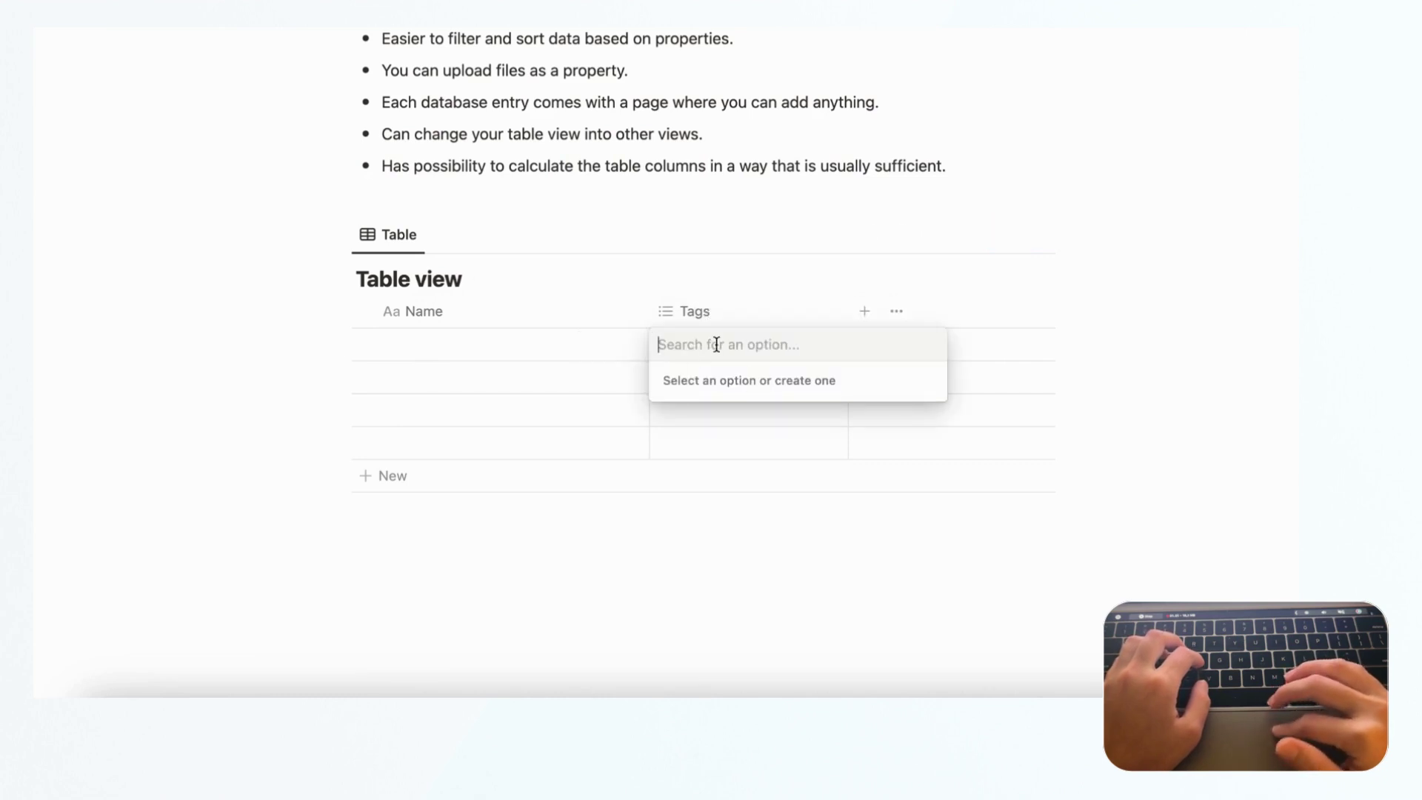
key("Escape")
left_click(715, 436)
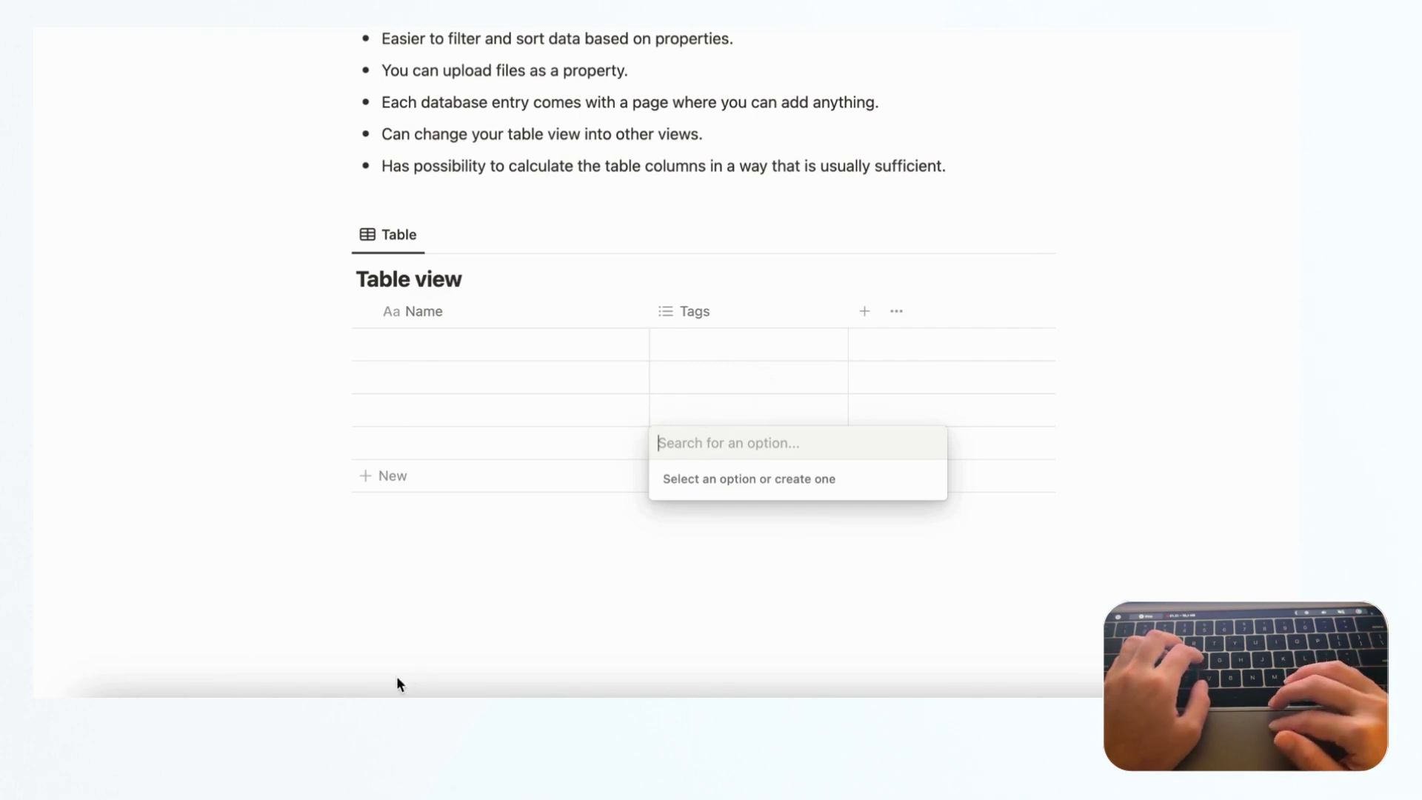
- From an empty column E cell, browse the Σ function list's All, Array and Database categories
left_click(353, 707)
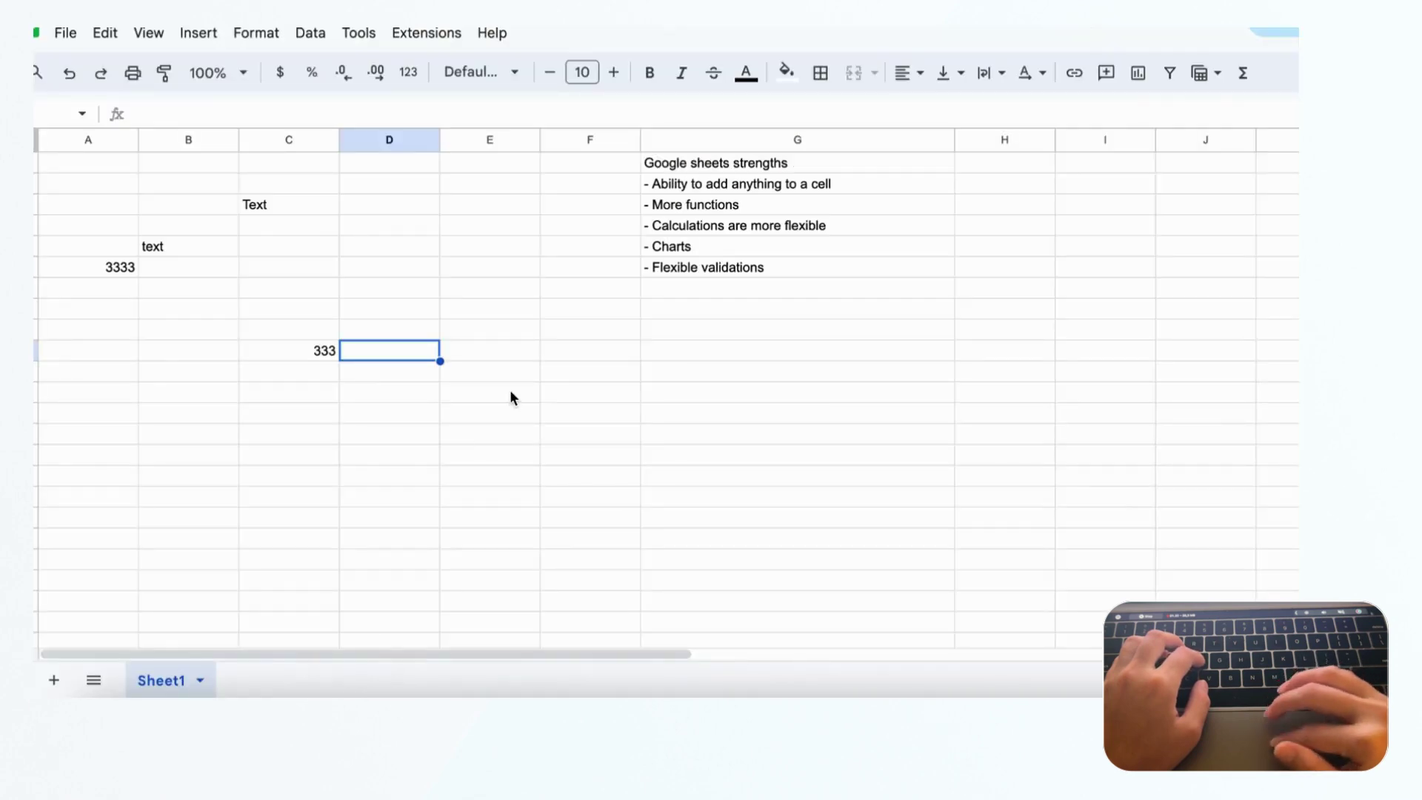
left_click(458, 314)
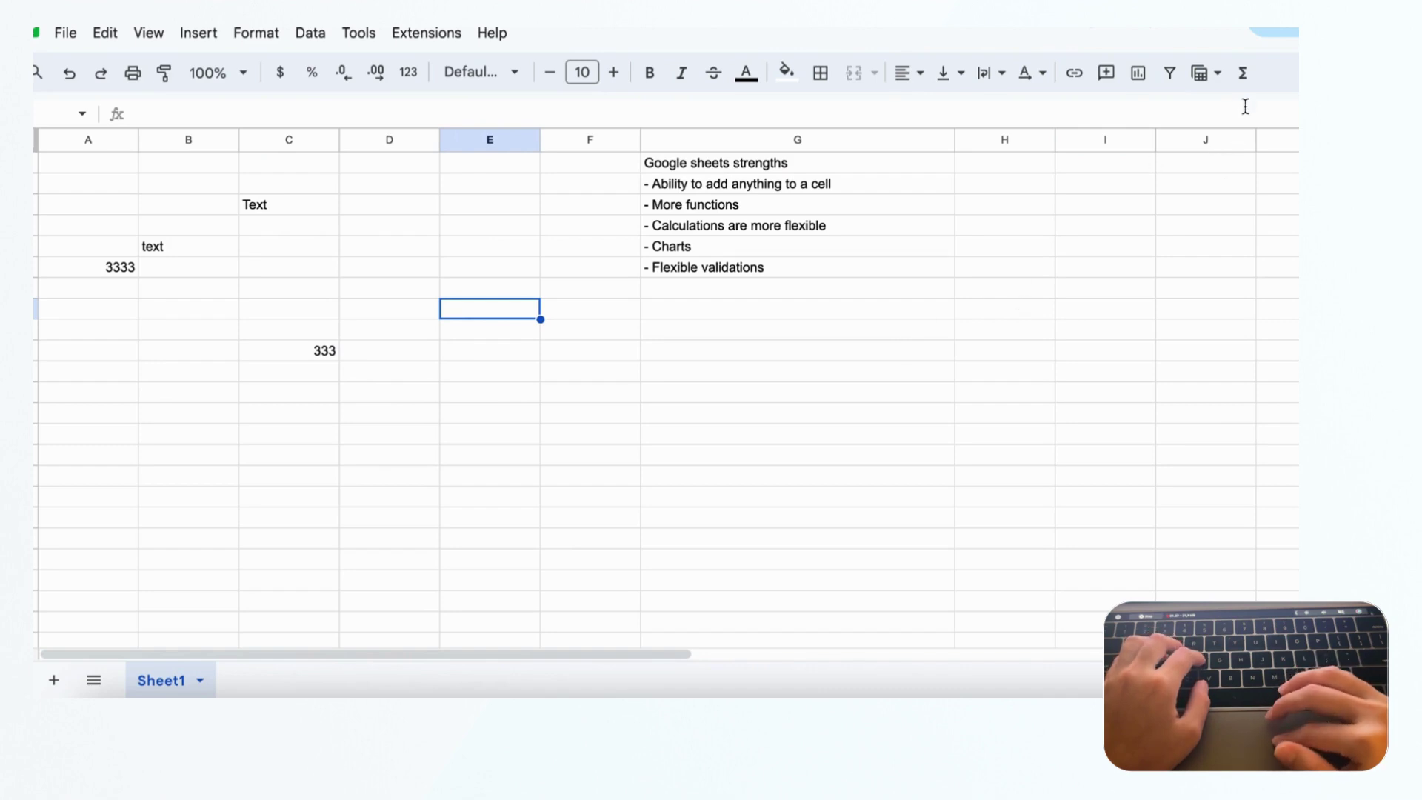
left_click(1242, 73)
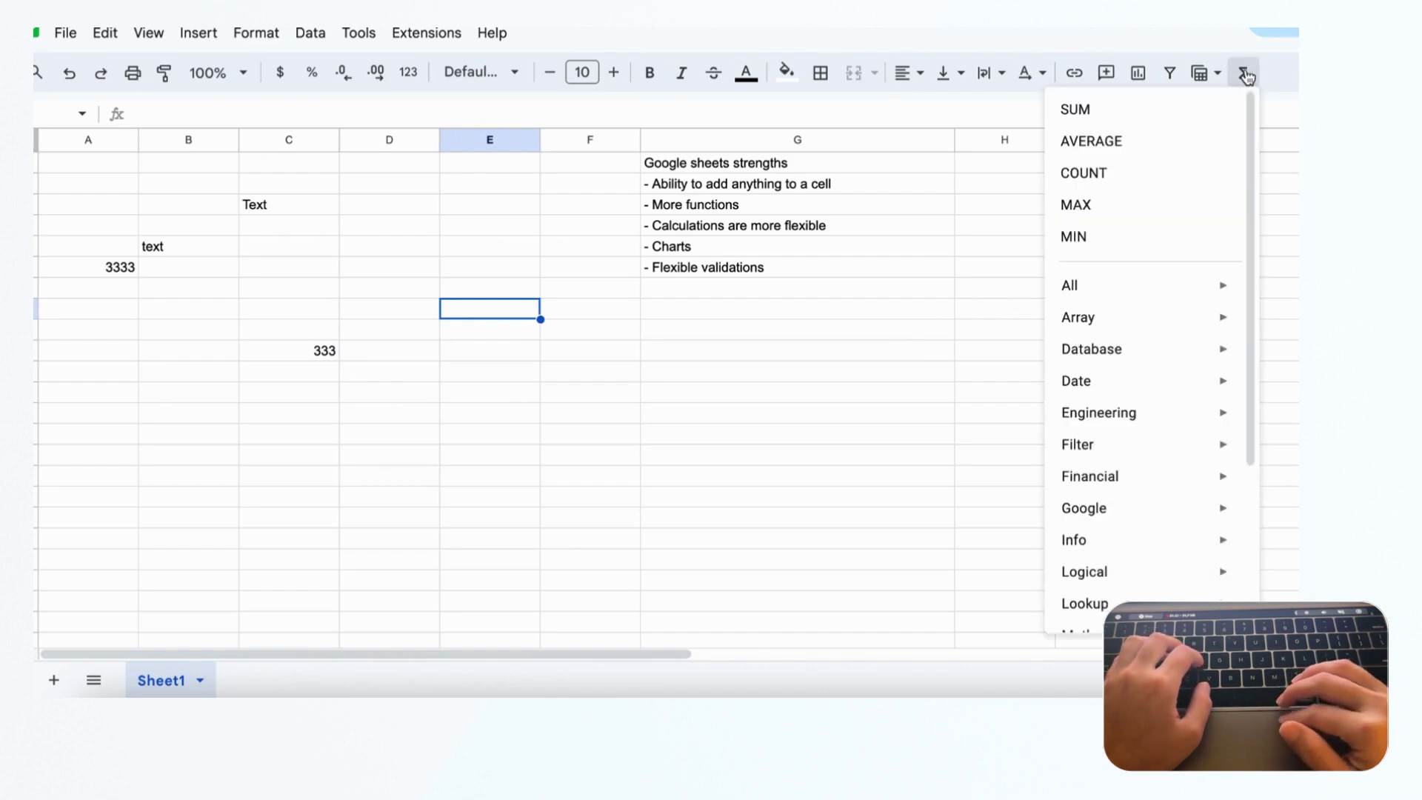
scroll(1160, 183, "down", 1)
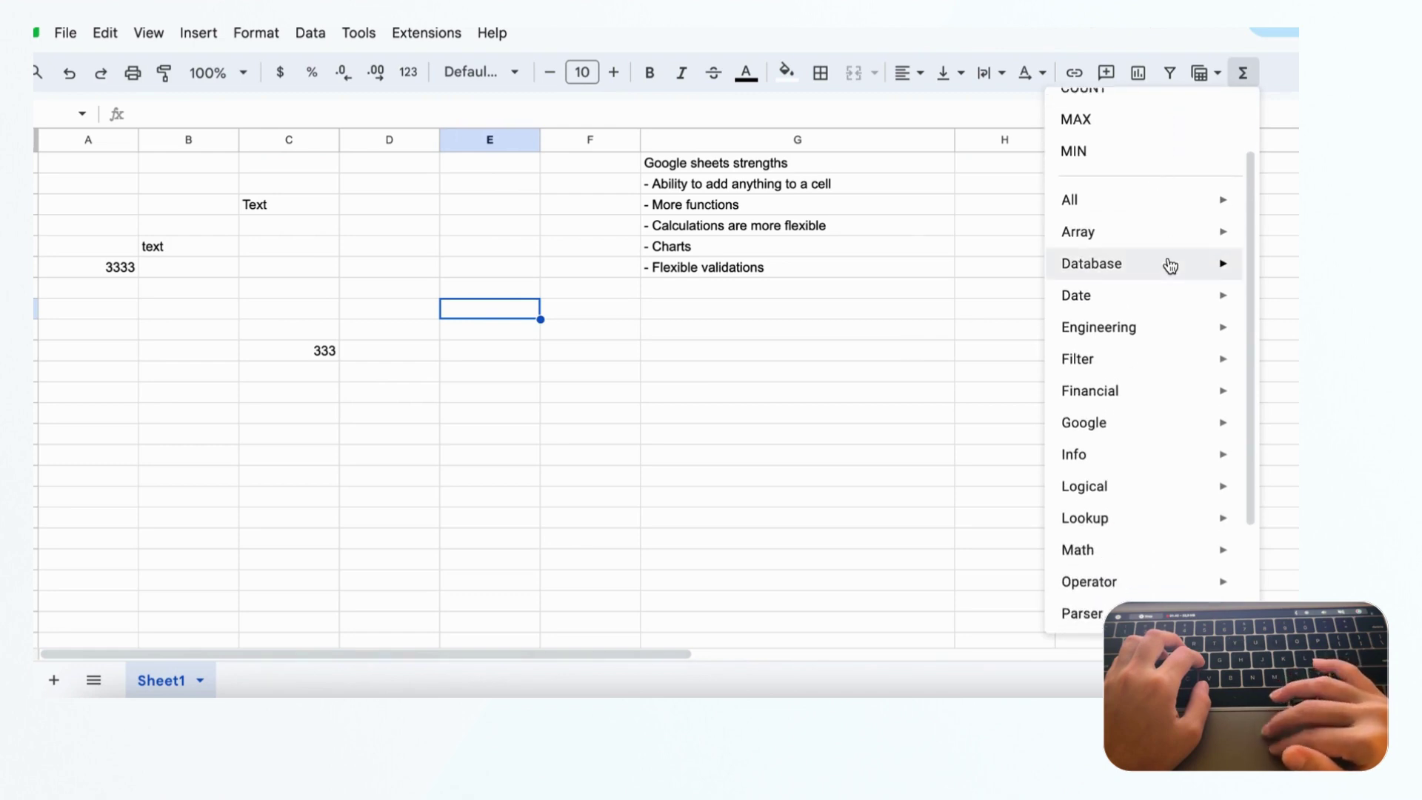
scroll(1169, 267, "down", 2)
mouse_move(1164, 286)
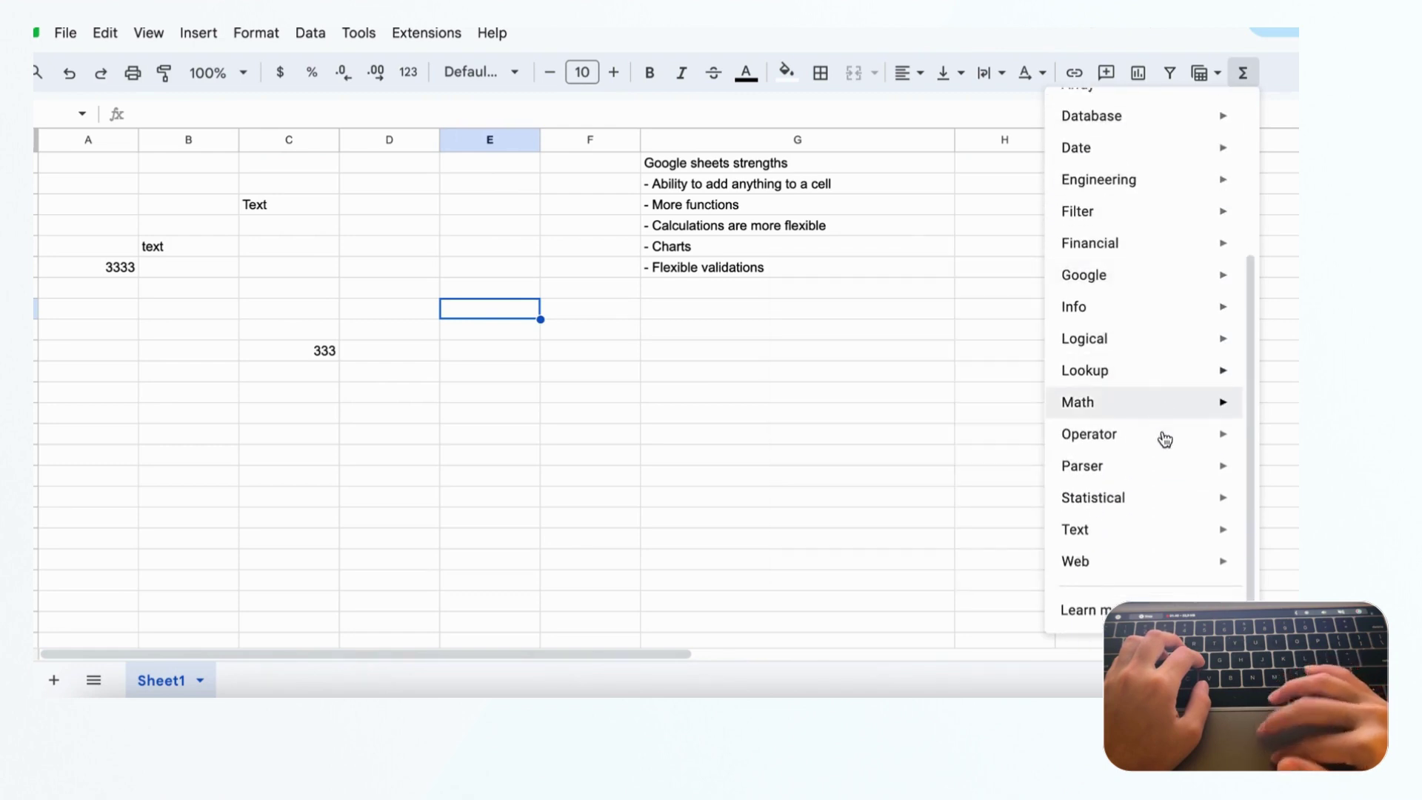
scroll(1162, 466, "up", 3)
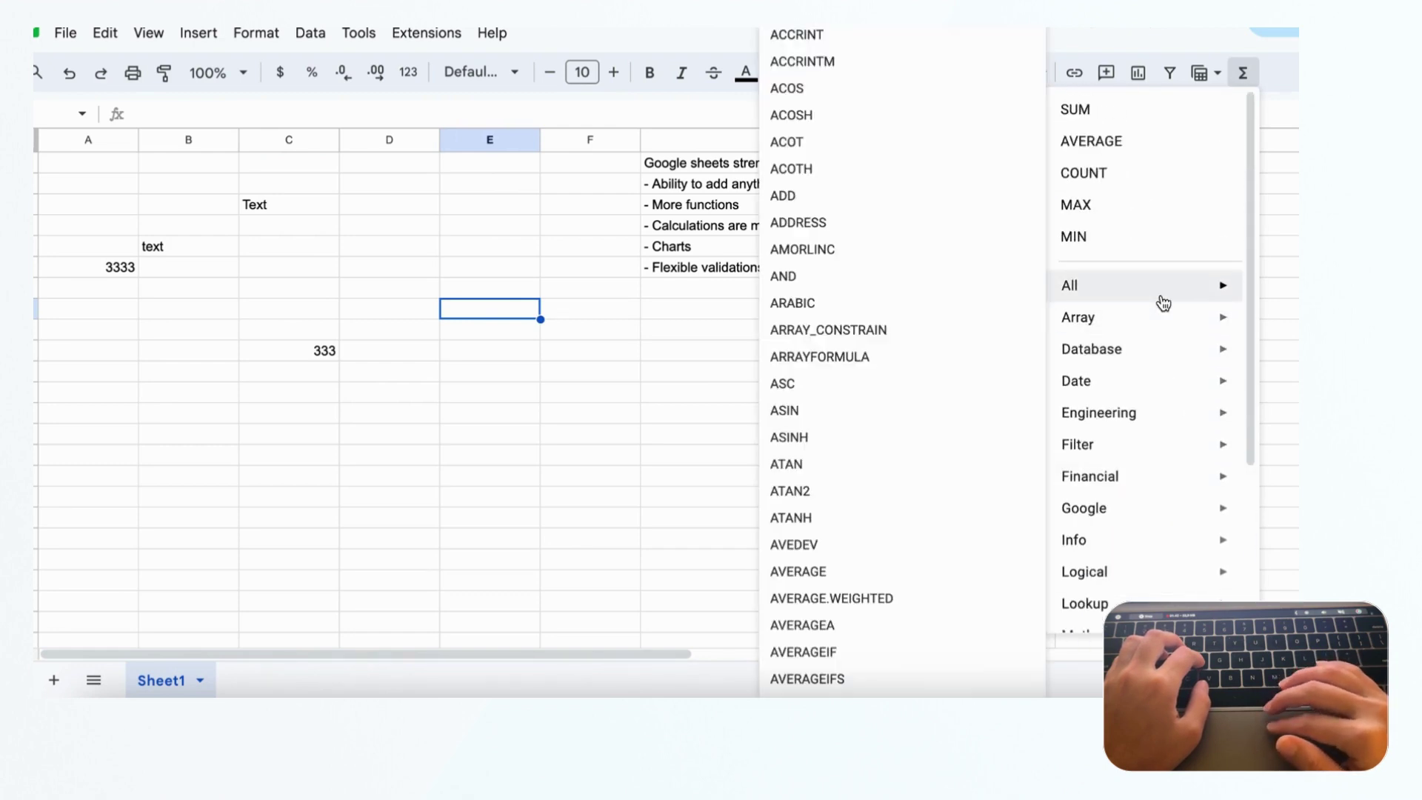
mouse_move(1169, 327)
mouse_move(1166, 355)
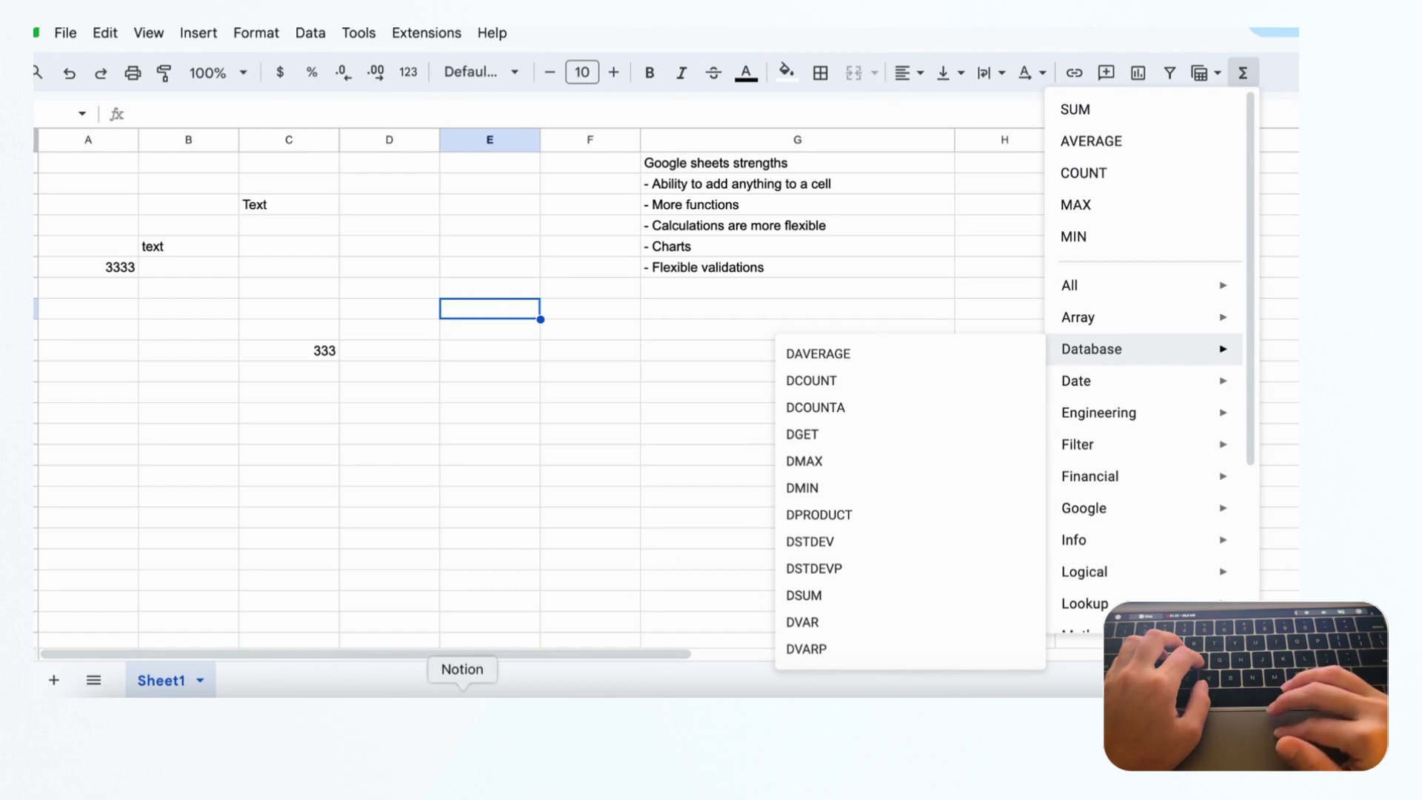
- Add a Formula column to Notion's table and open its formula editor
left_click(462, 696)
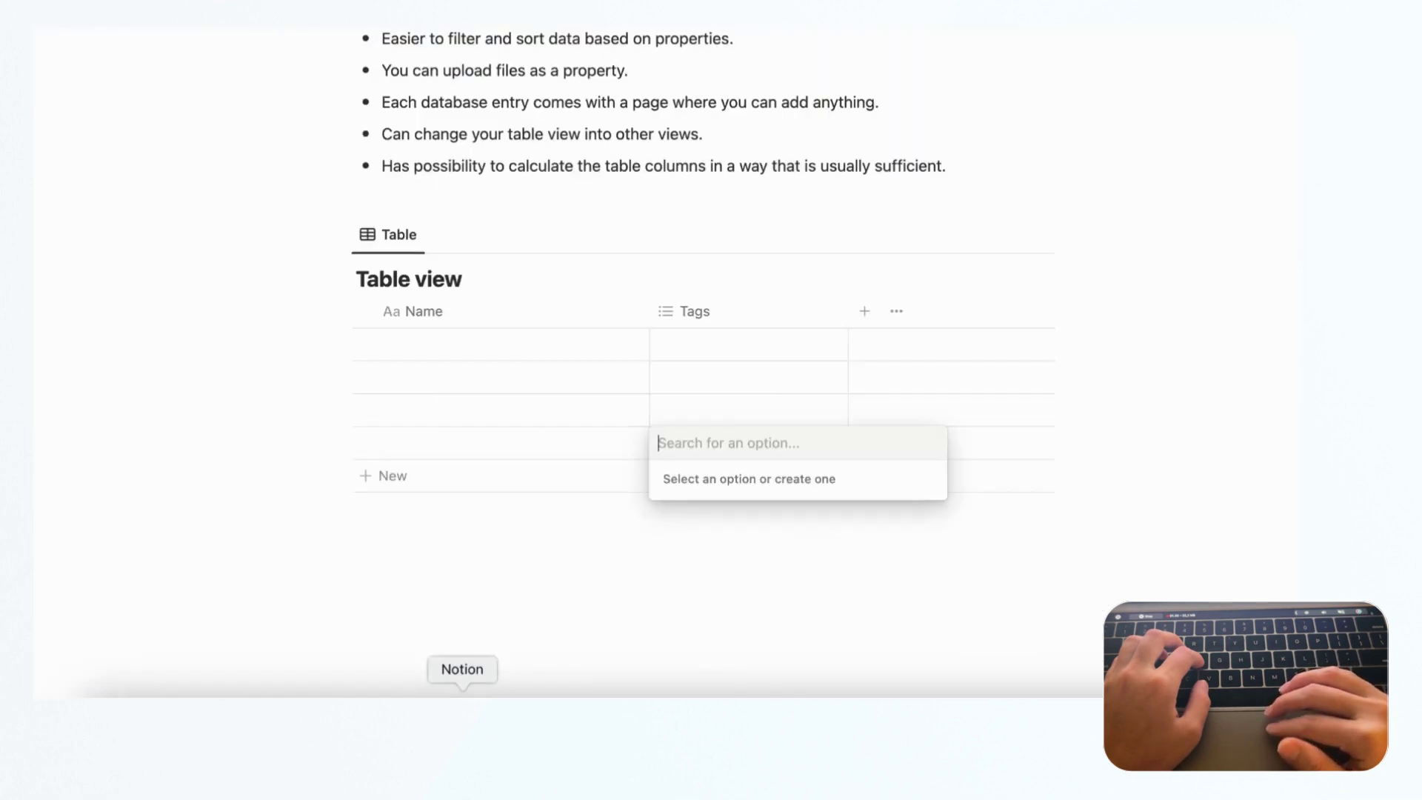
key("Escape")
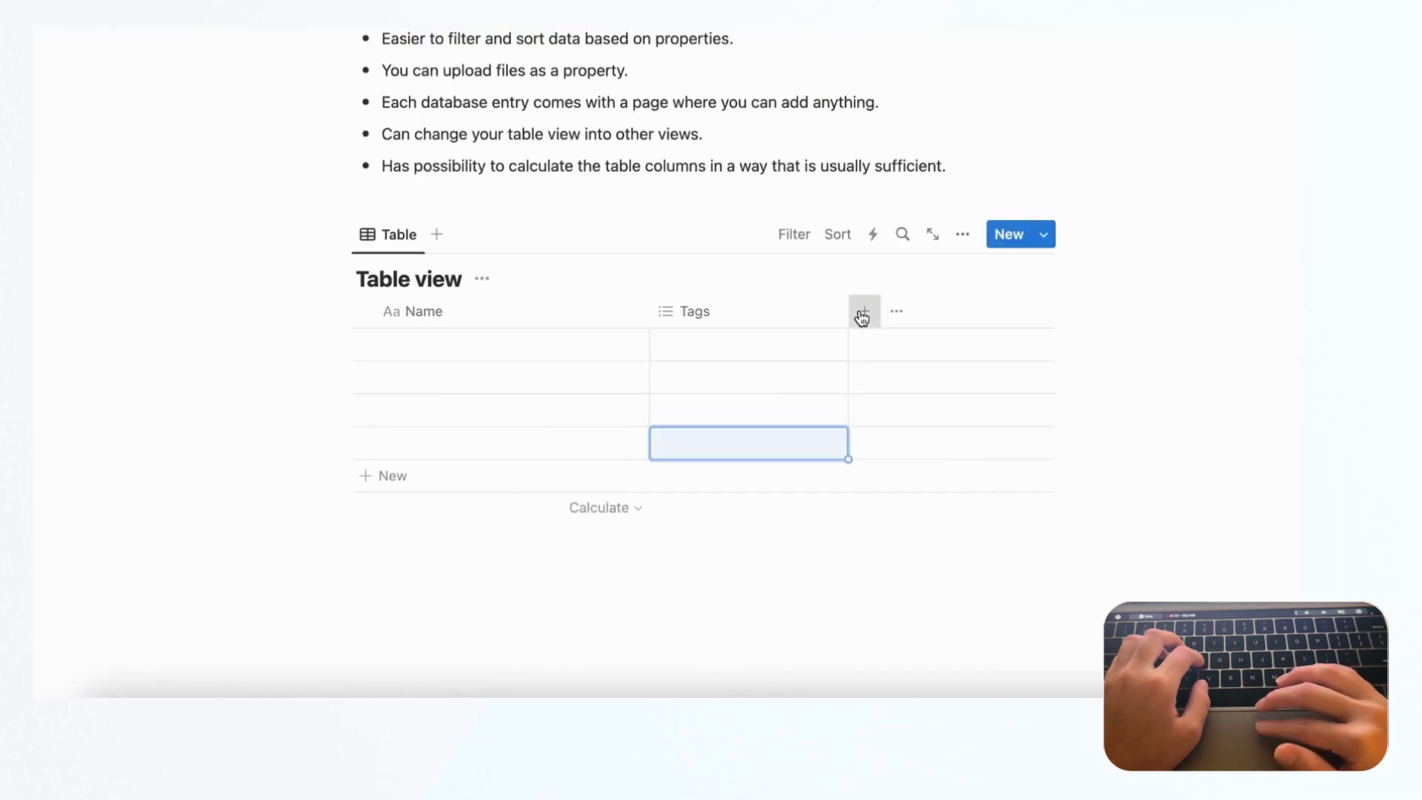
left_click(860, 313)
type("for")
left_click(852, 392)
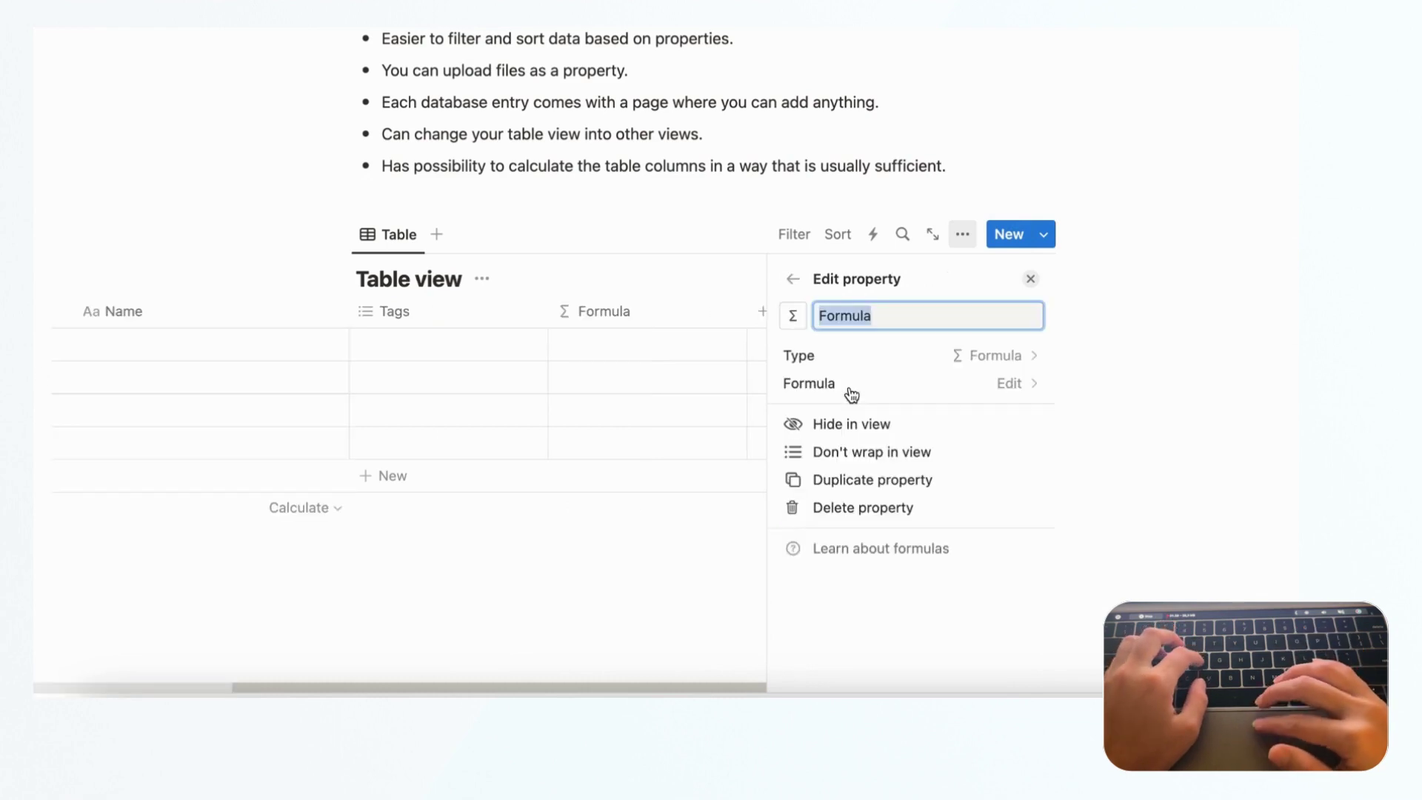
left_click(987, 393)
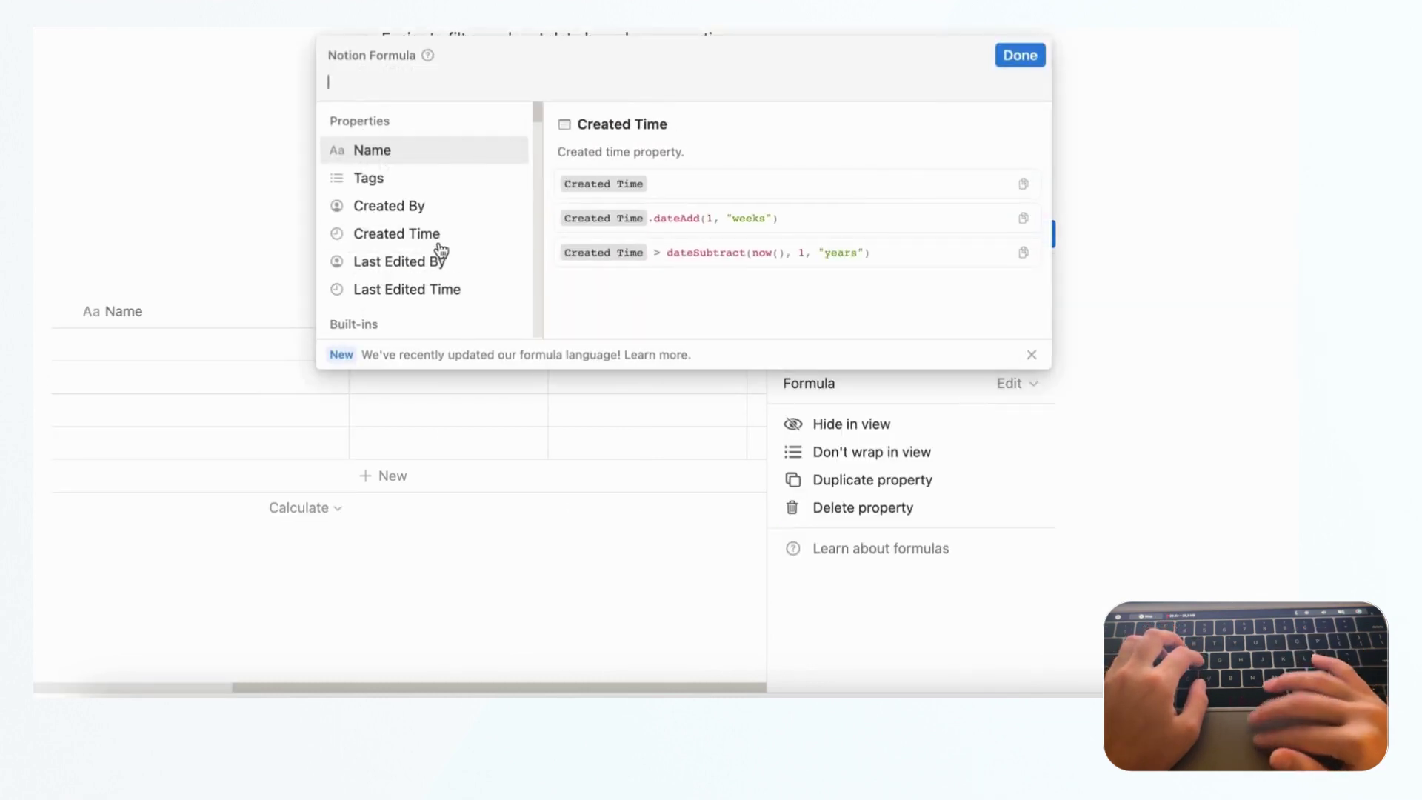
- Scroll through Notion's formula function list before returning to Google Sheets
scroll(442, 250, "down", 15)
scroll(441, 251, "down", 20)
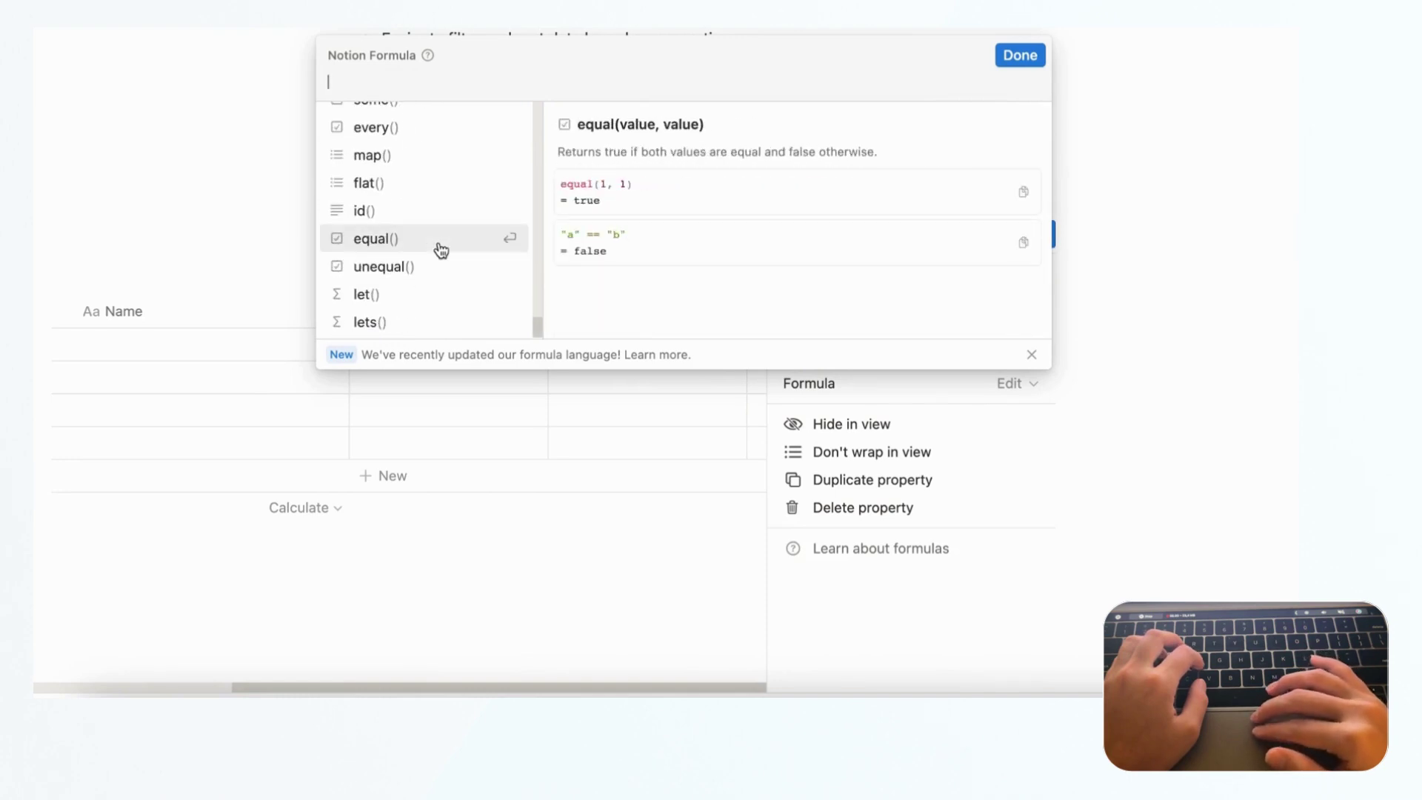
scroll(441, 250, "up", 15)
scroll(392, 213, "up", 10)
scroll(408, 198, "up", 15)
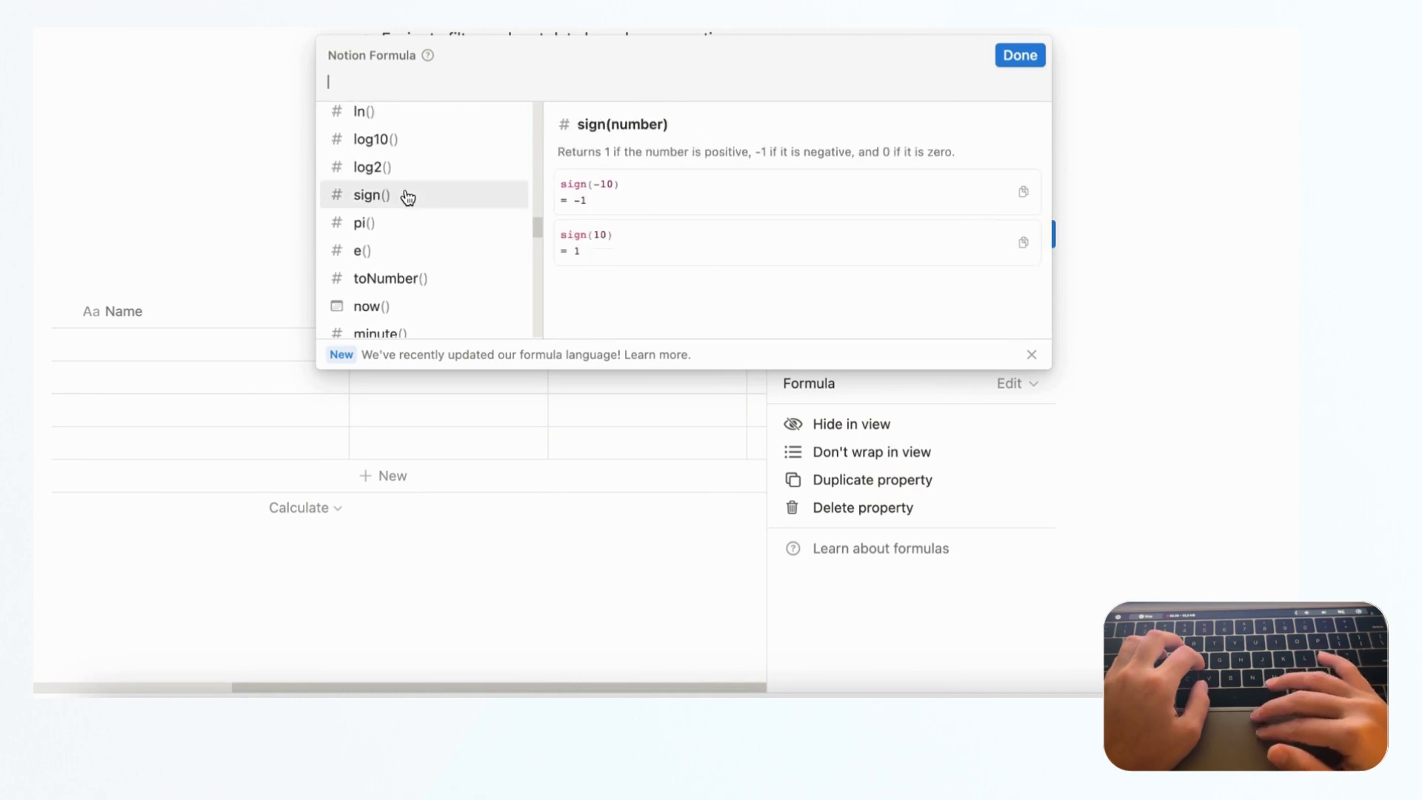
scroll(406, 214, "up", 8)
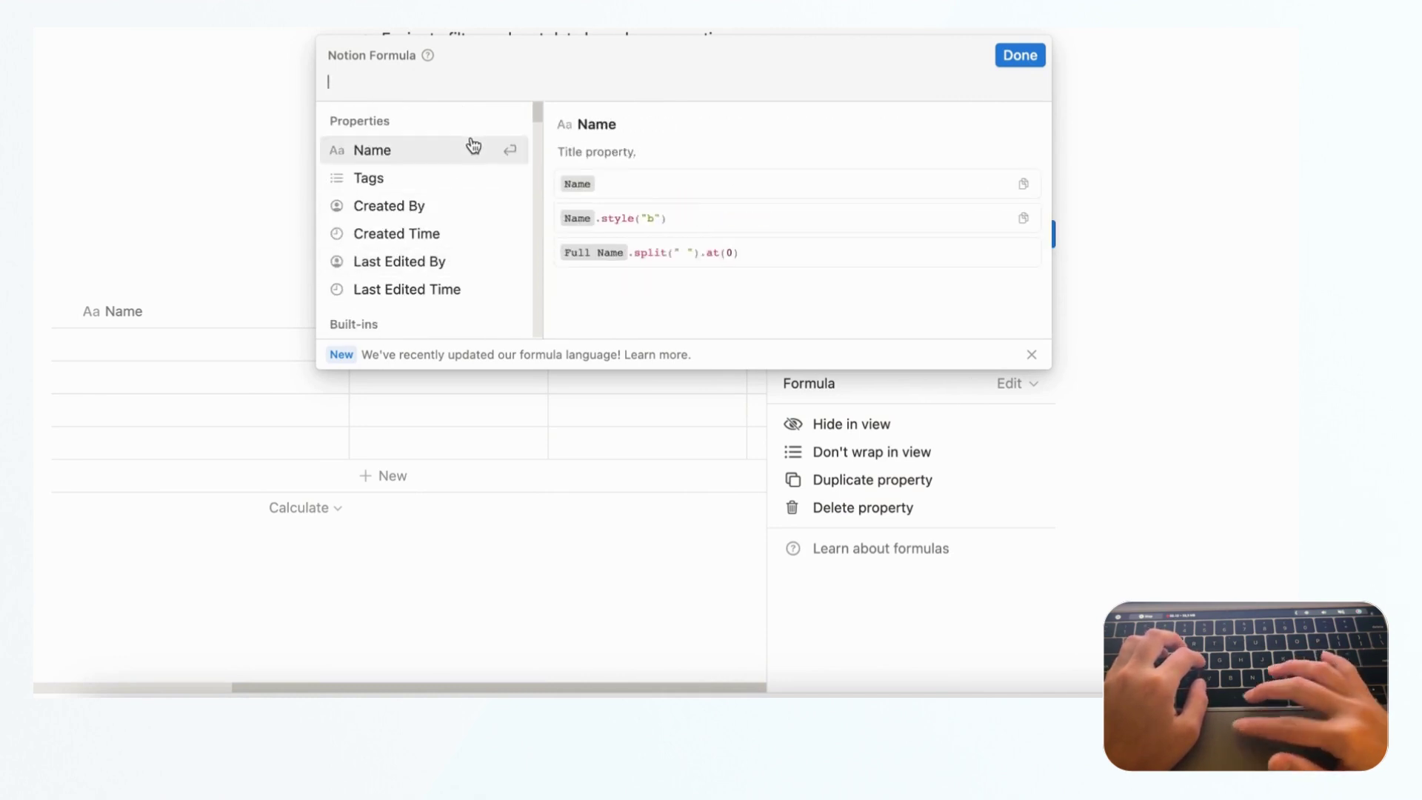
scroll(460, 215, "down", 10)
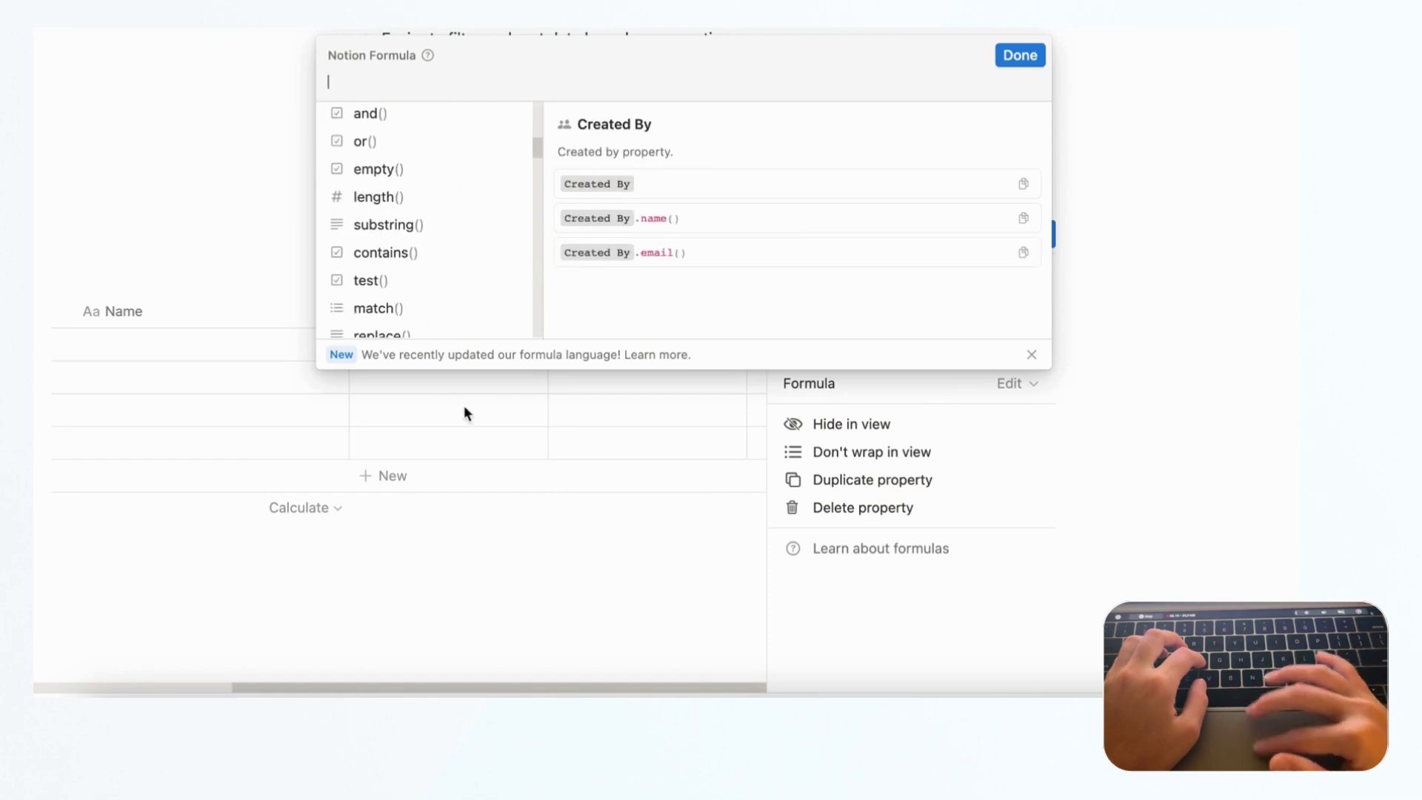
left_click(353, 700)
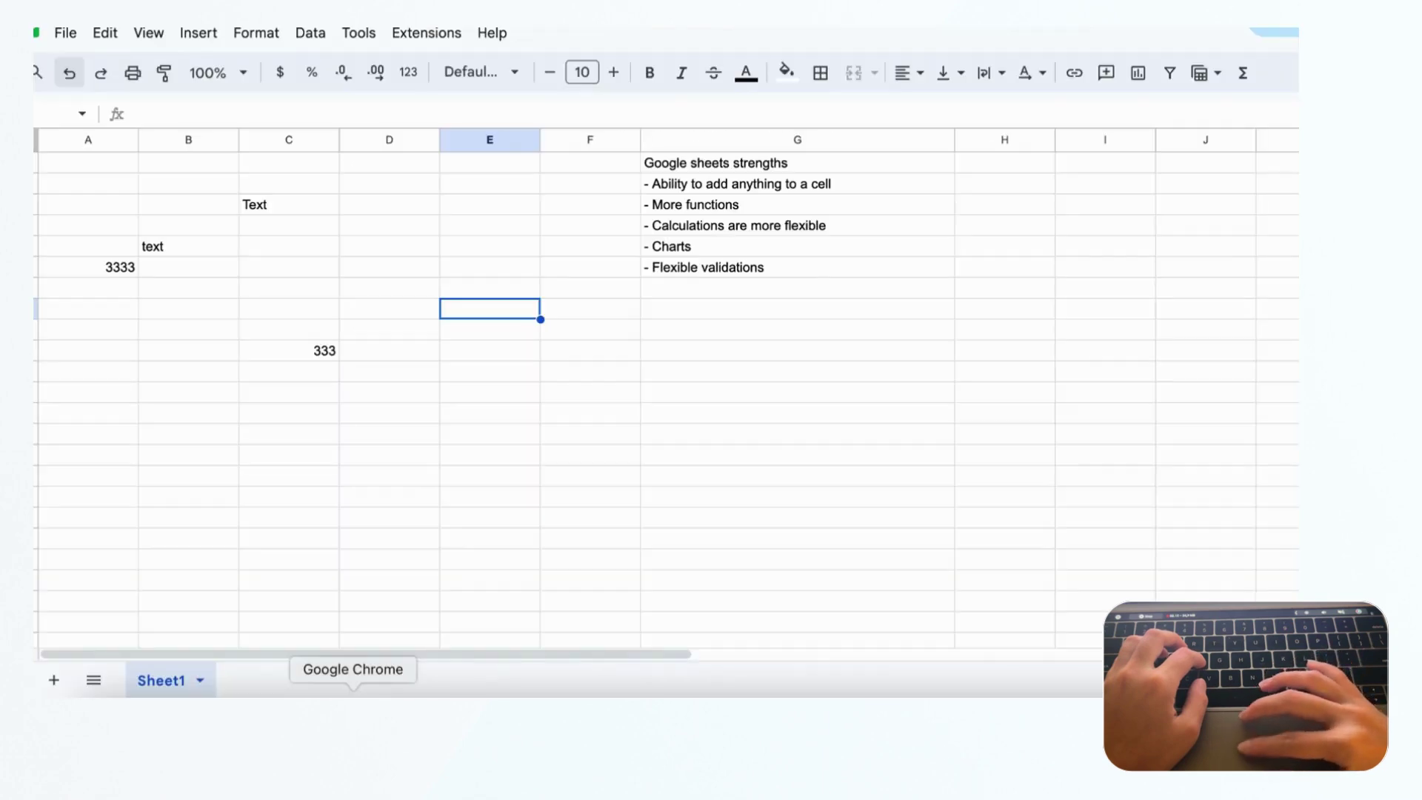
- Browse the function list, then check the value held in cell C10
left_click(1242, 74)
scroll(1180, 222, "down", 3)
scroll(1184, 224, "up", 3)
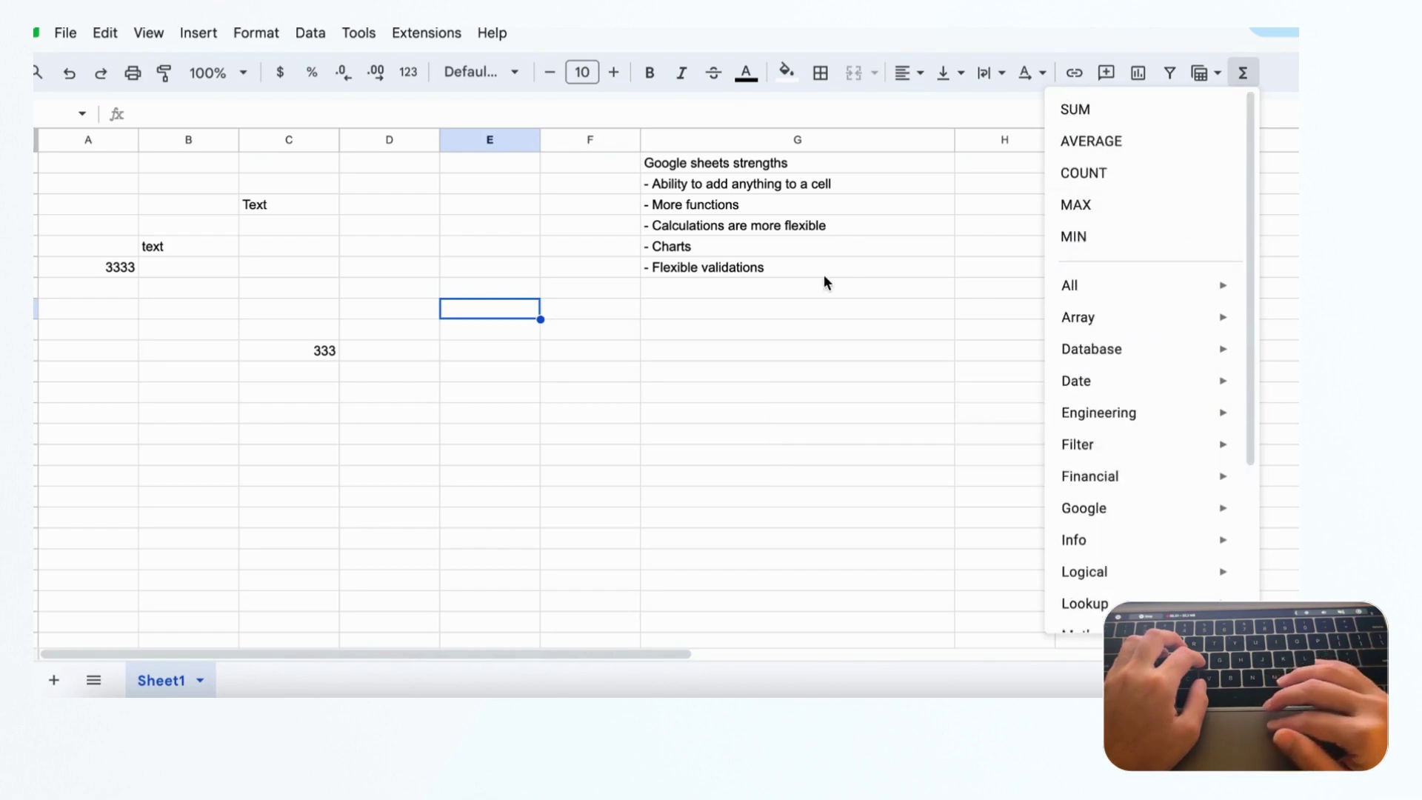
left_click(500, 344)
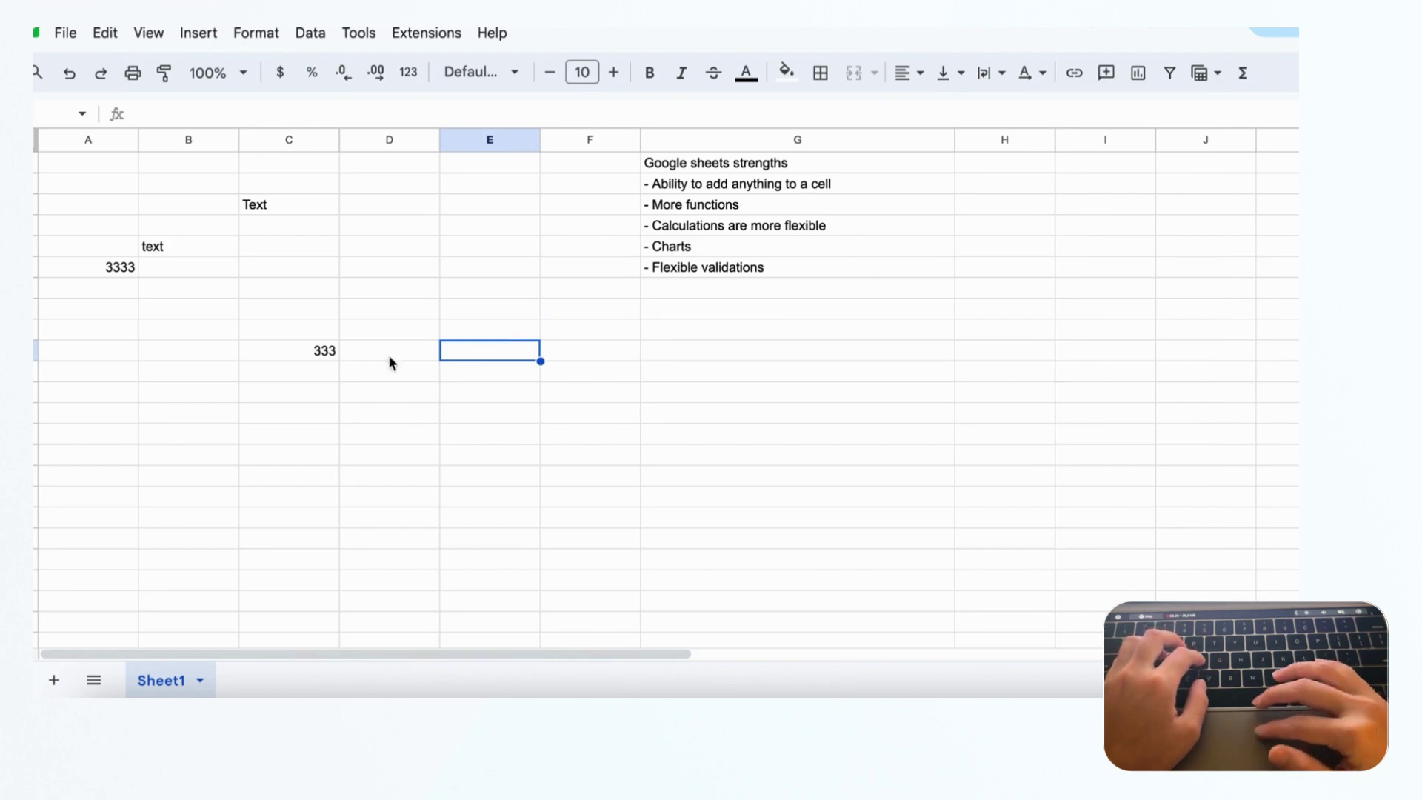
left_click(318, 352)
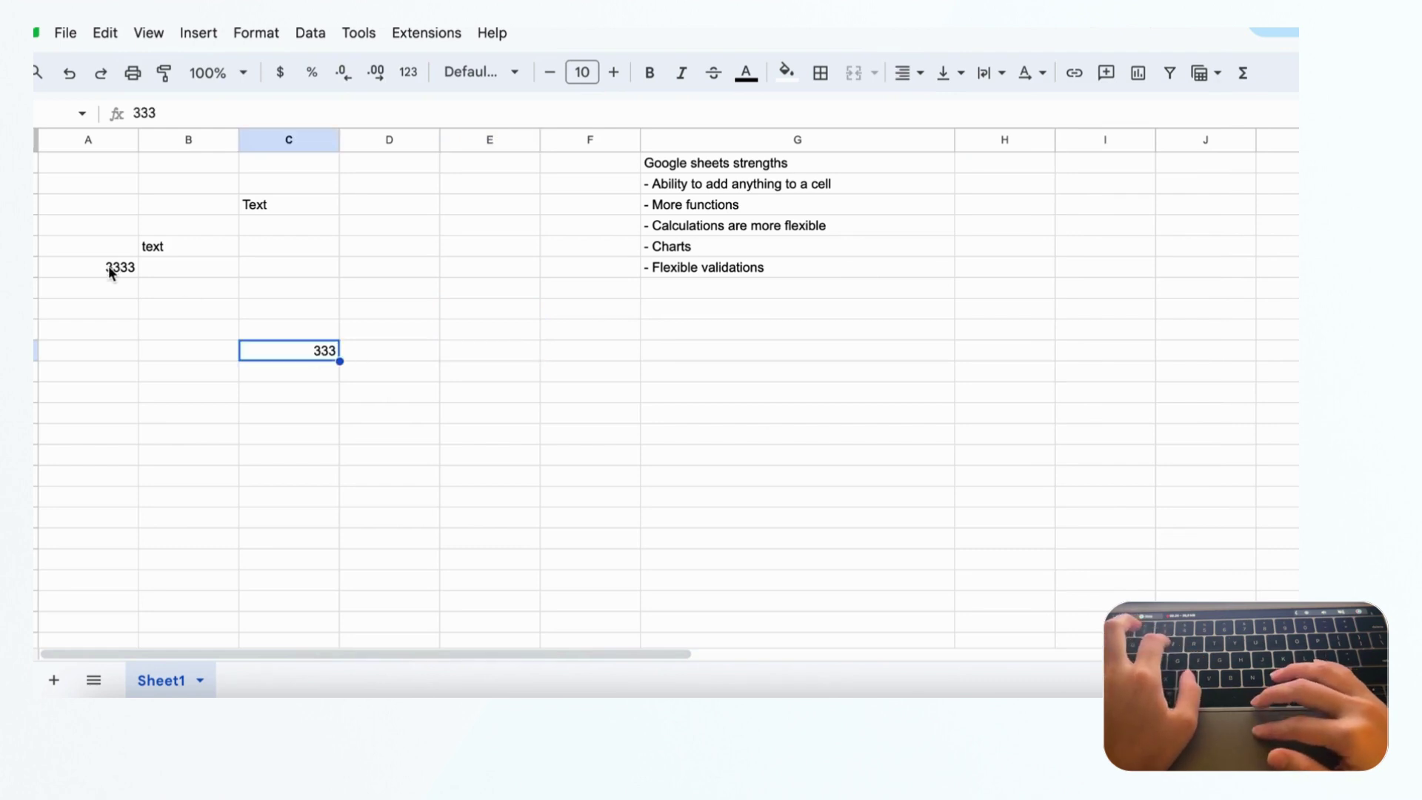
- Put =SUM(A6,C10) in cell E4 so it shows 3666
left_click(466, 230)
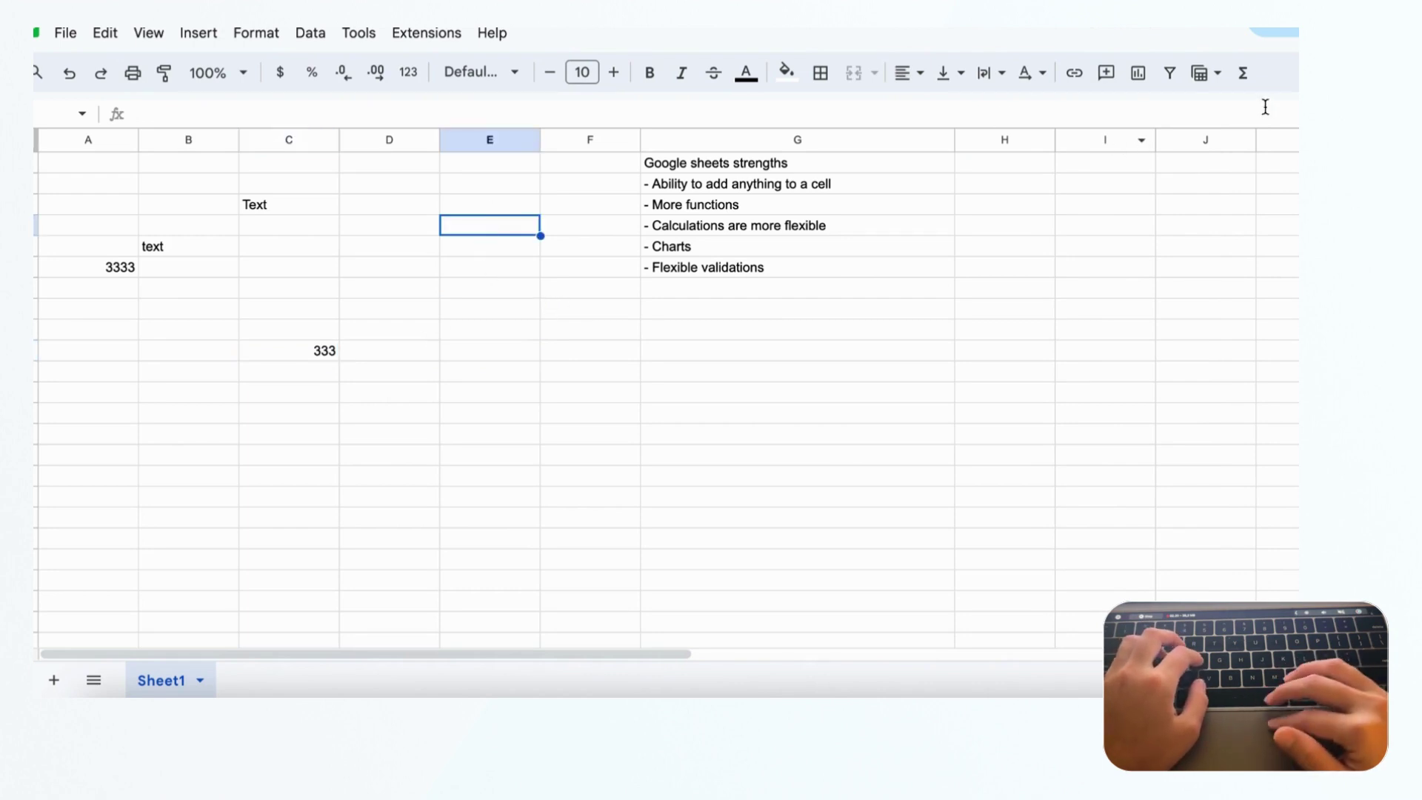
left_click(1243, 73)
left_click(1193, 110)
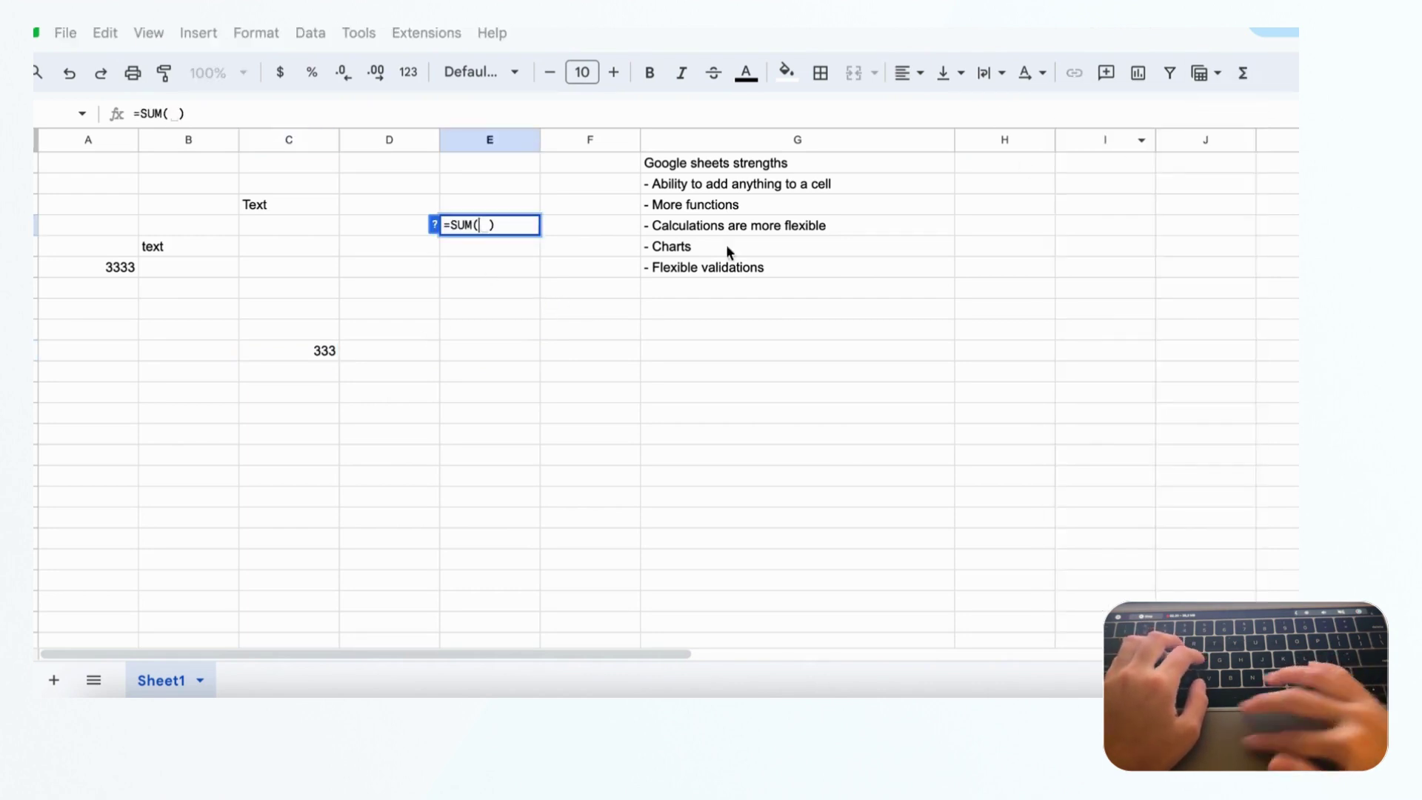
left_click(87, 273)
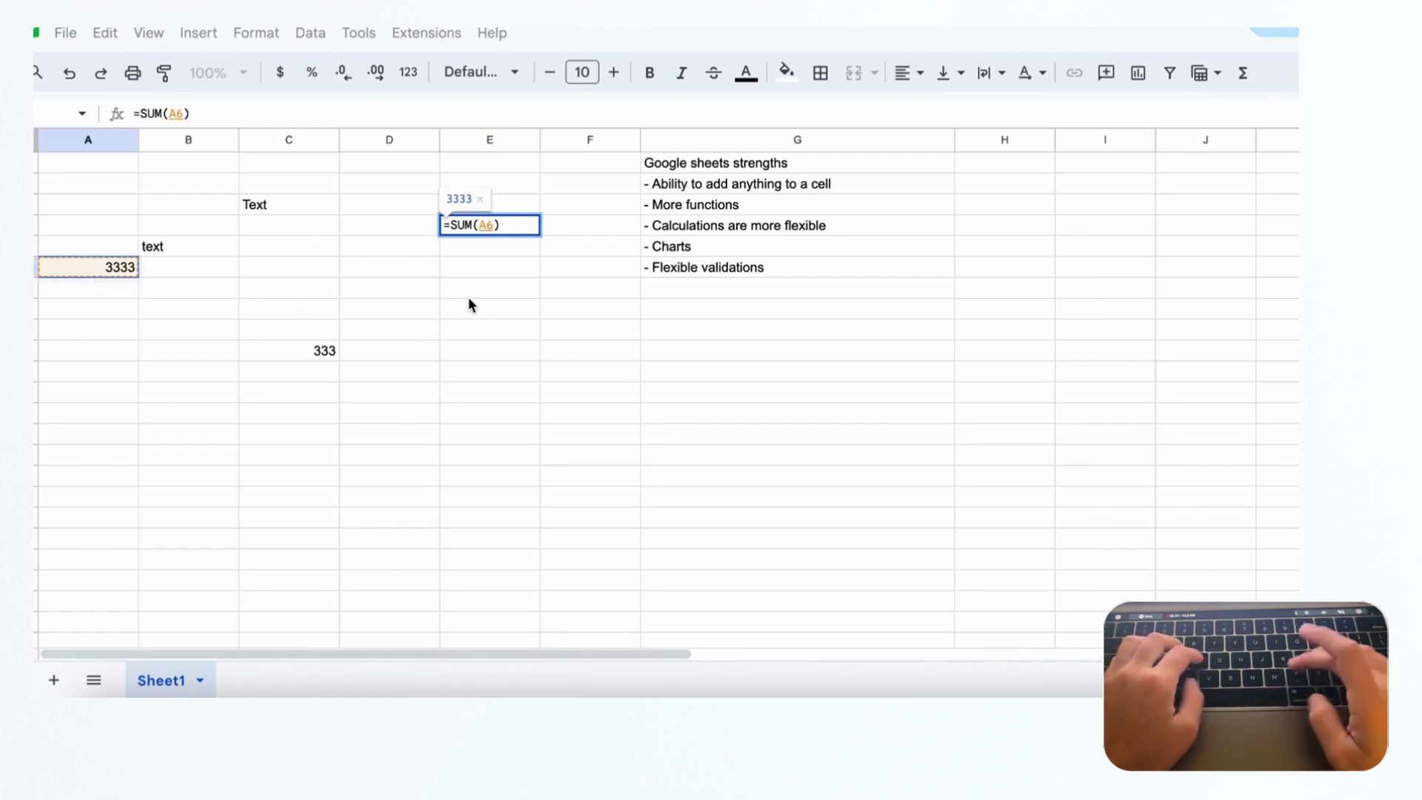
type(",")
left_click(334, 350)
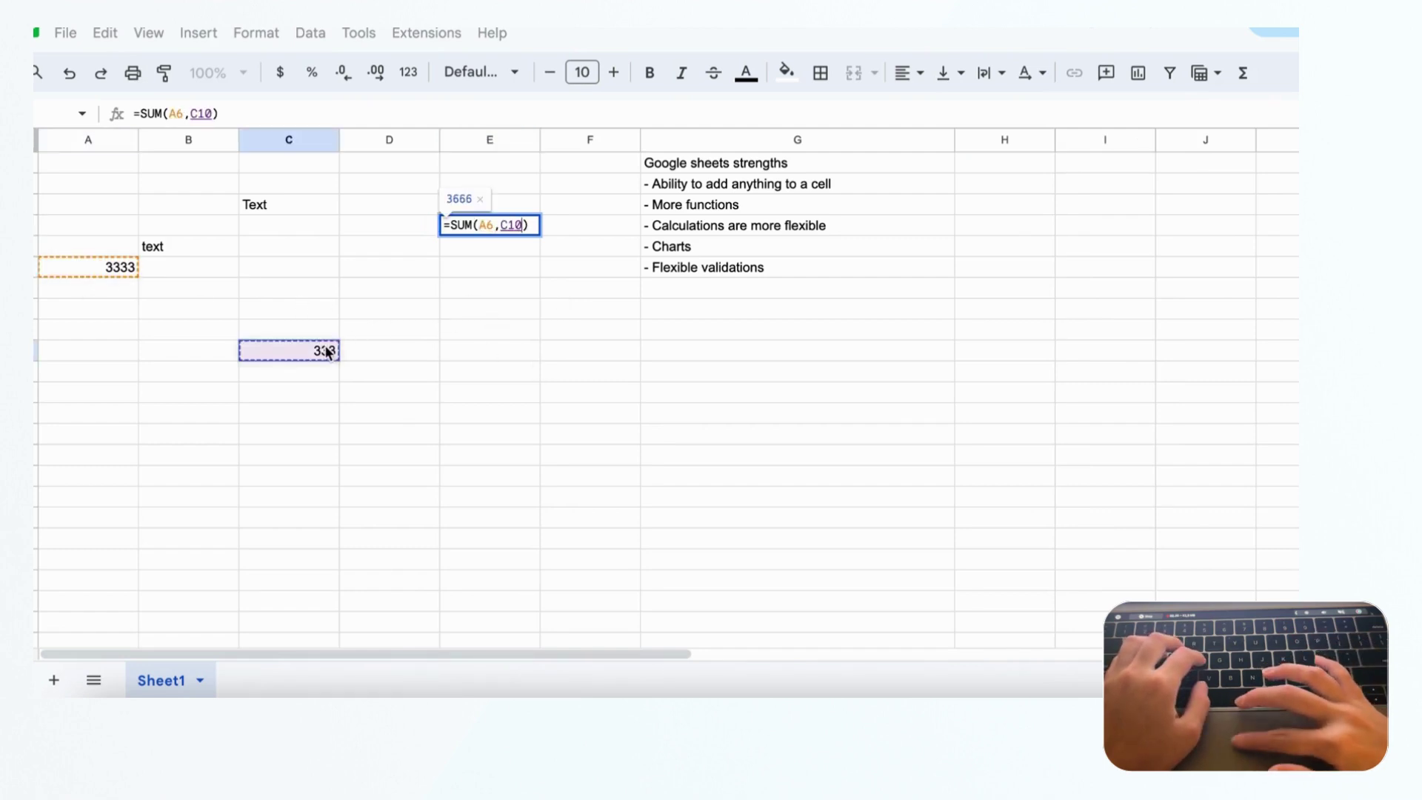
key("Return")
left_click(523, 228)
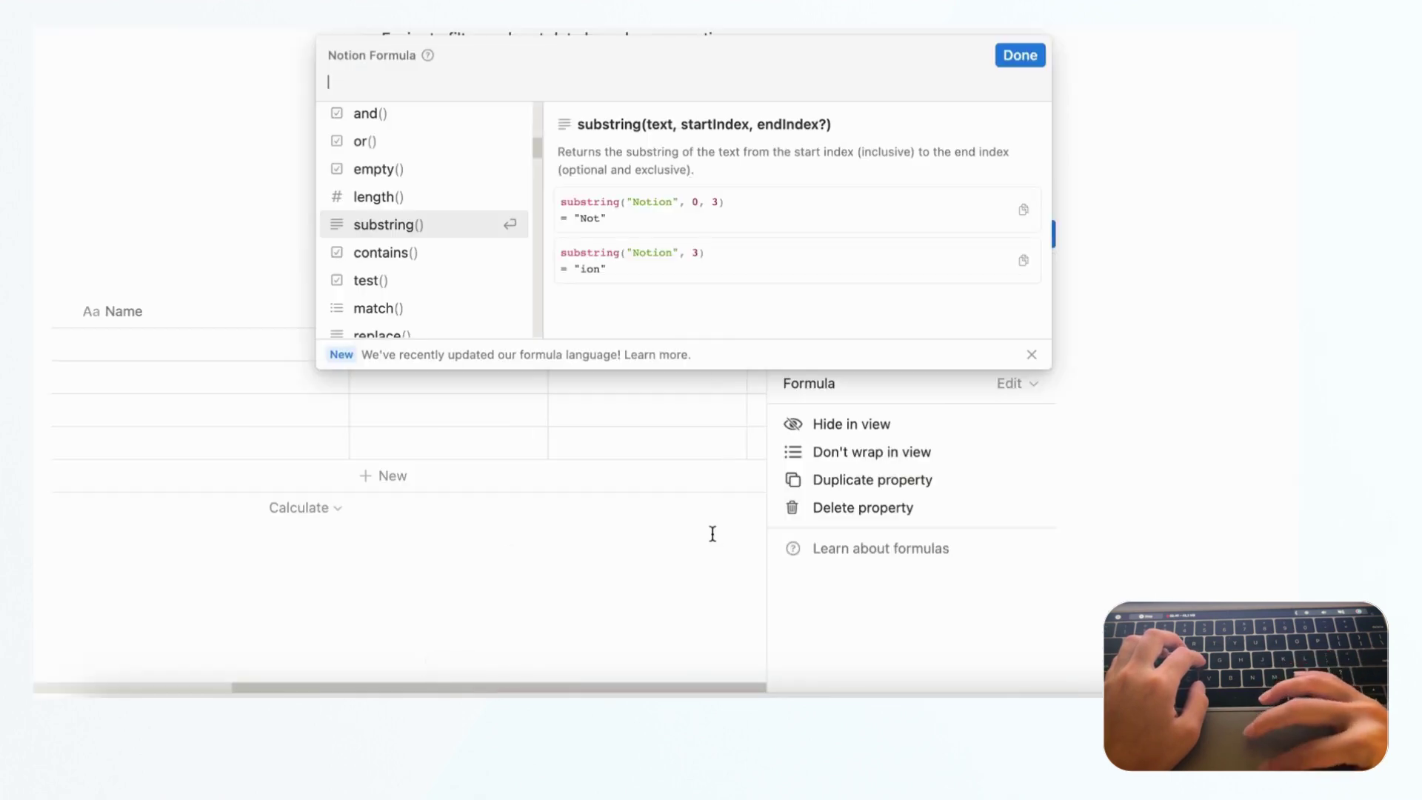
- Close the formula editor and add two Number property columns, Number and Number 1
key("Escape")
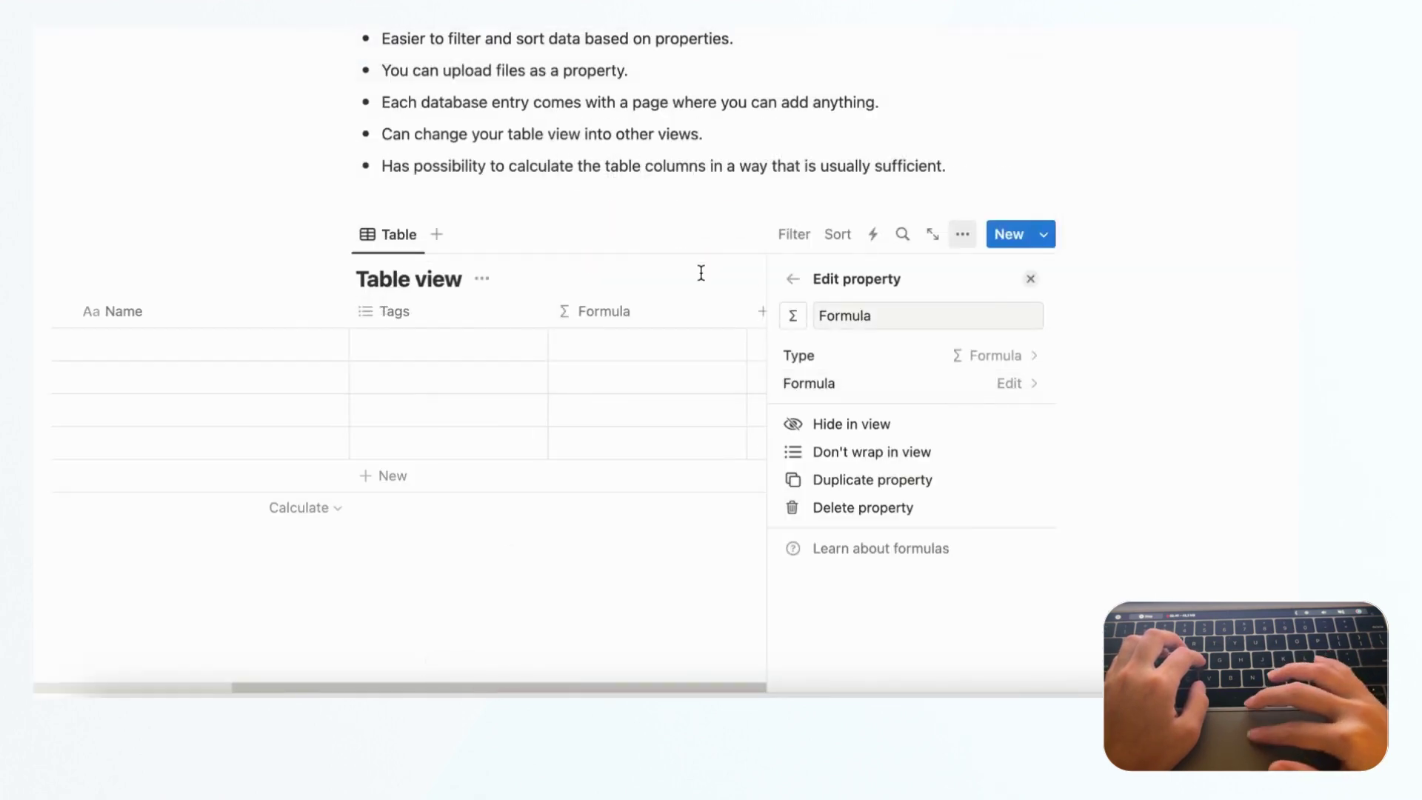
left_click(702, 277)
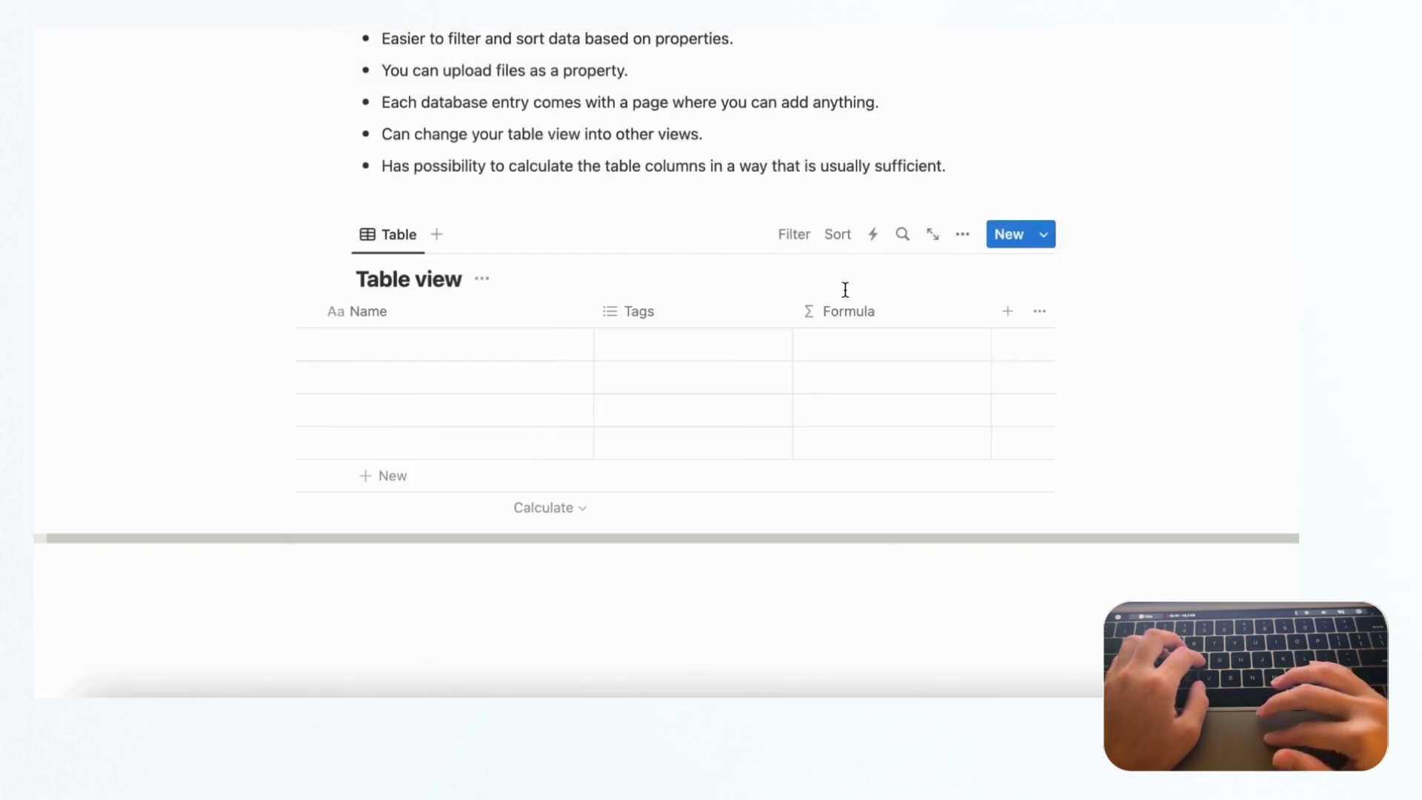
left_click(1007, 311)
left_click(888, 432)
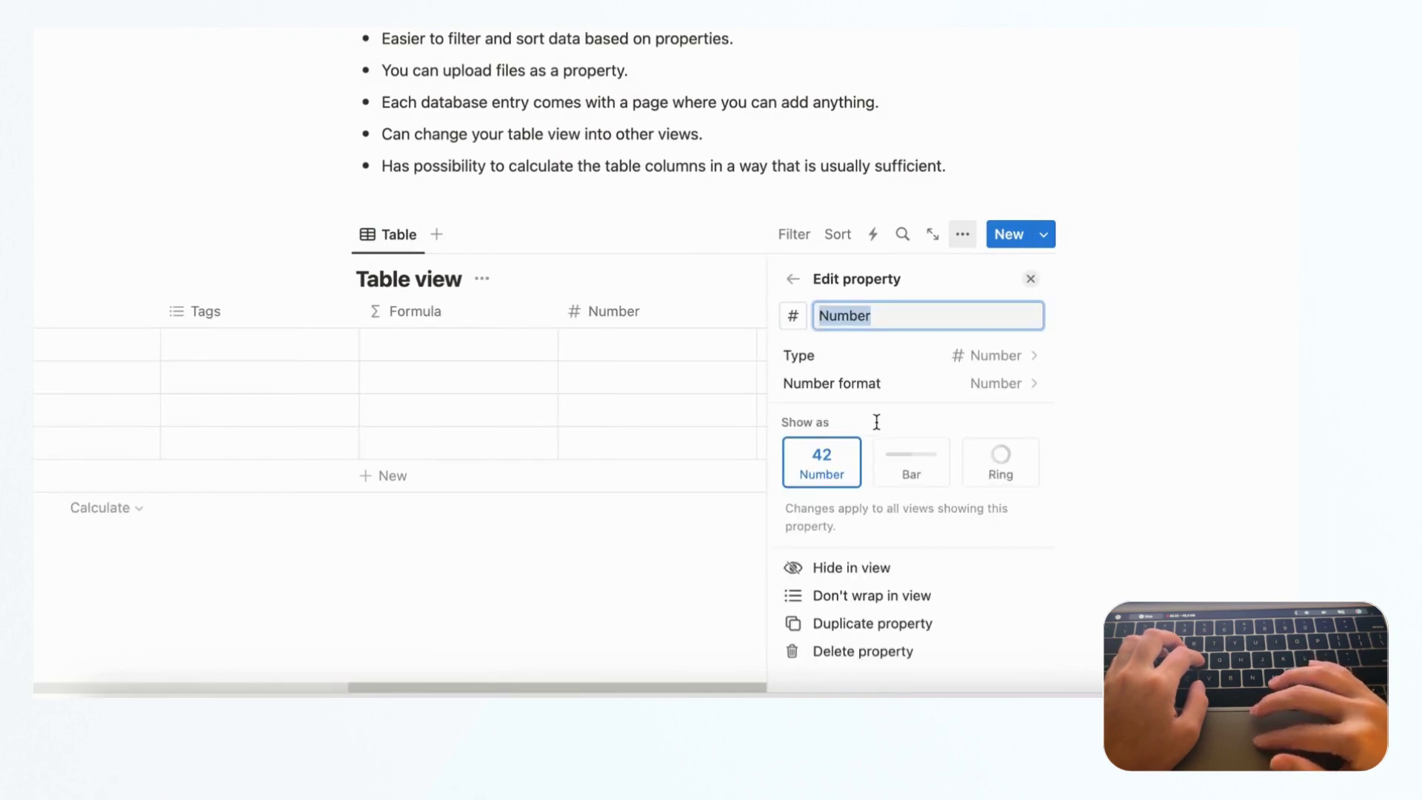
left_click(1029, 278)
left_click(1007, 311)
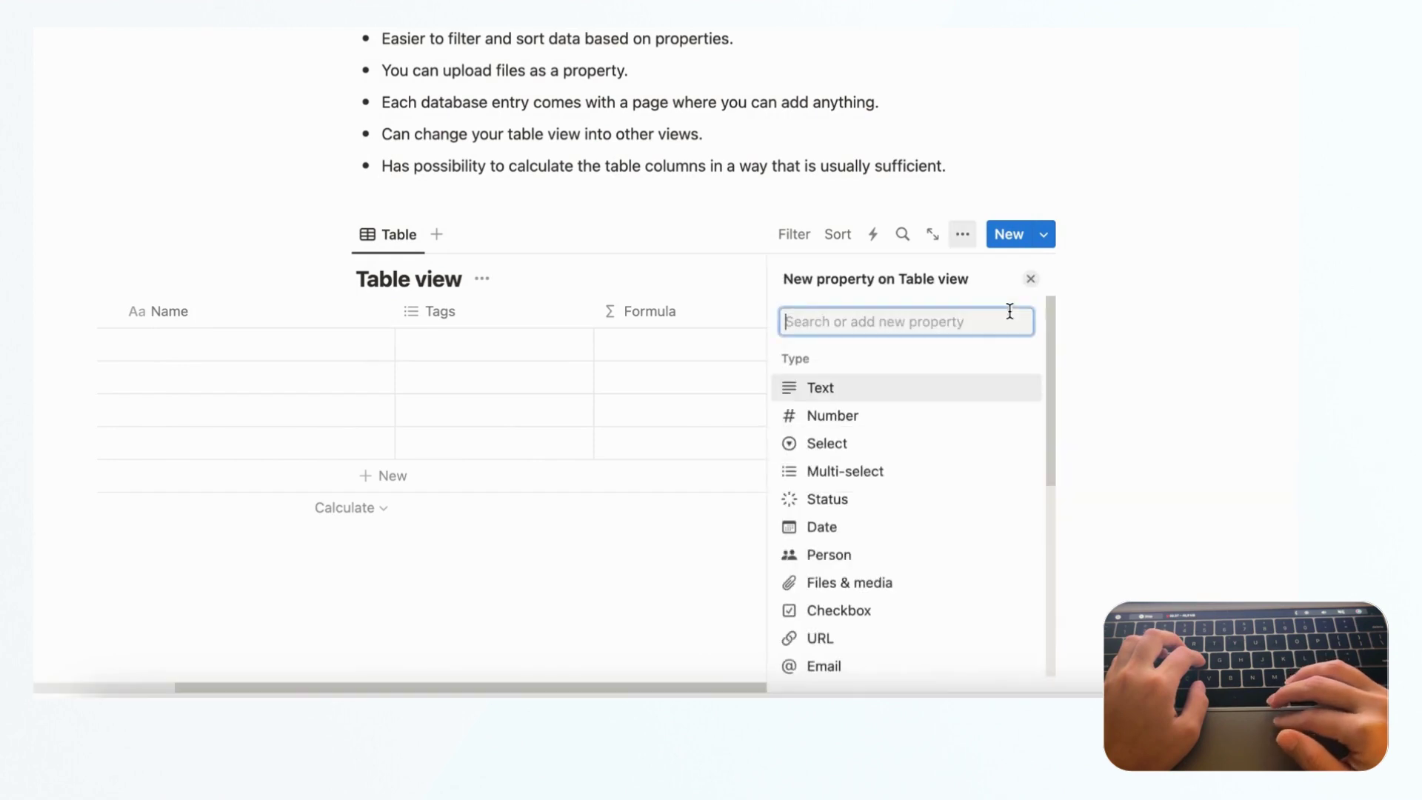
left_click(920, 418)
left_click(1031, 281)
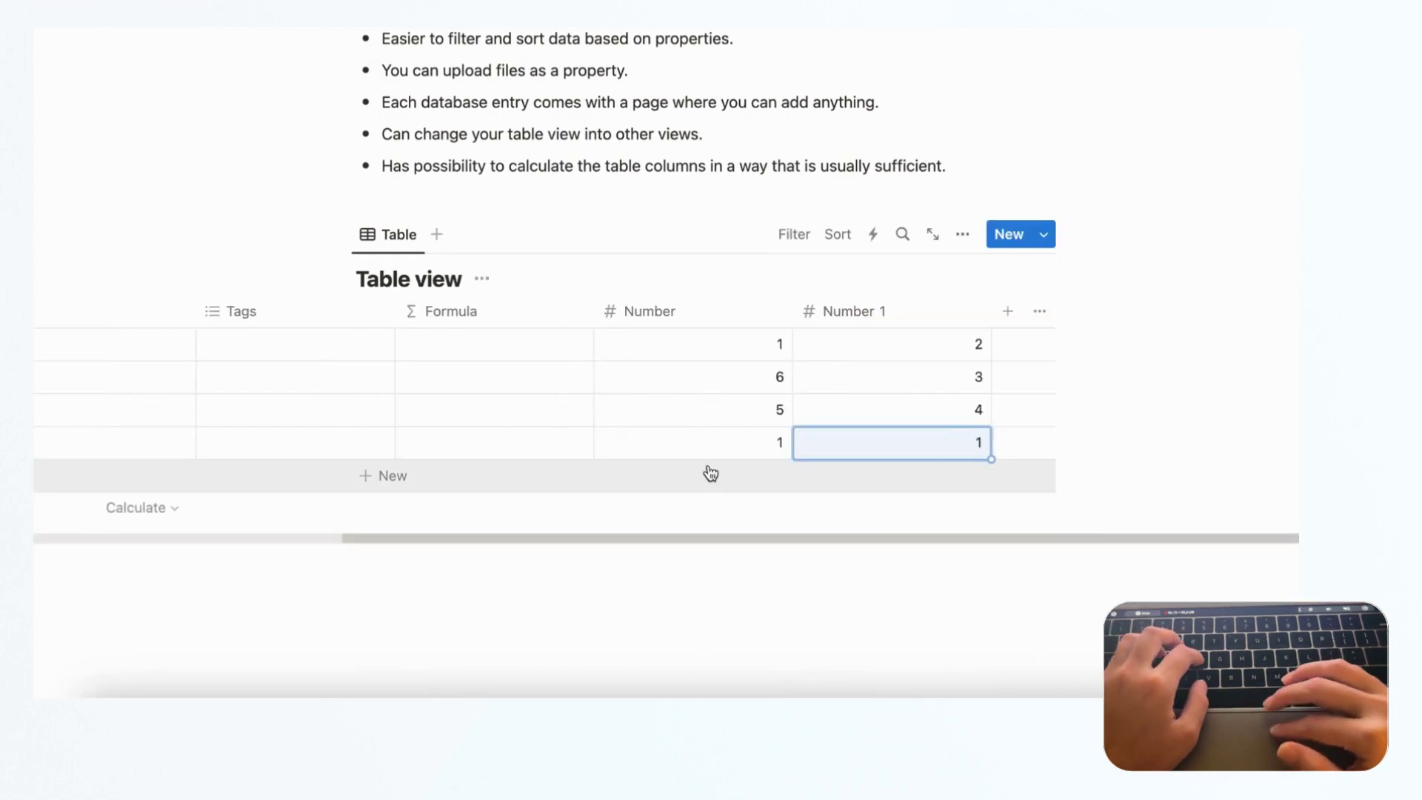
- Set Sum calculations under Number (13) and Number 1 (10)
left_click(744, 509)
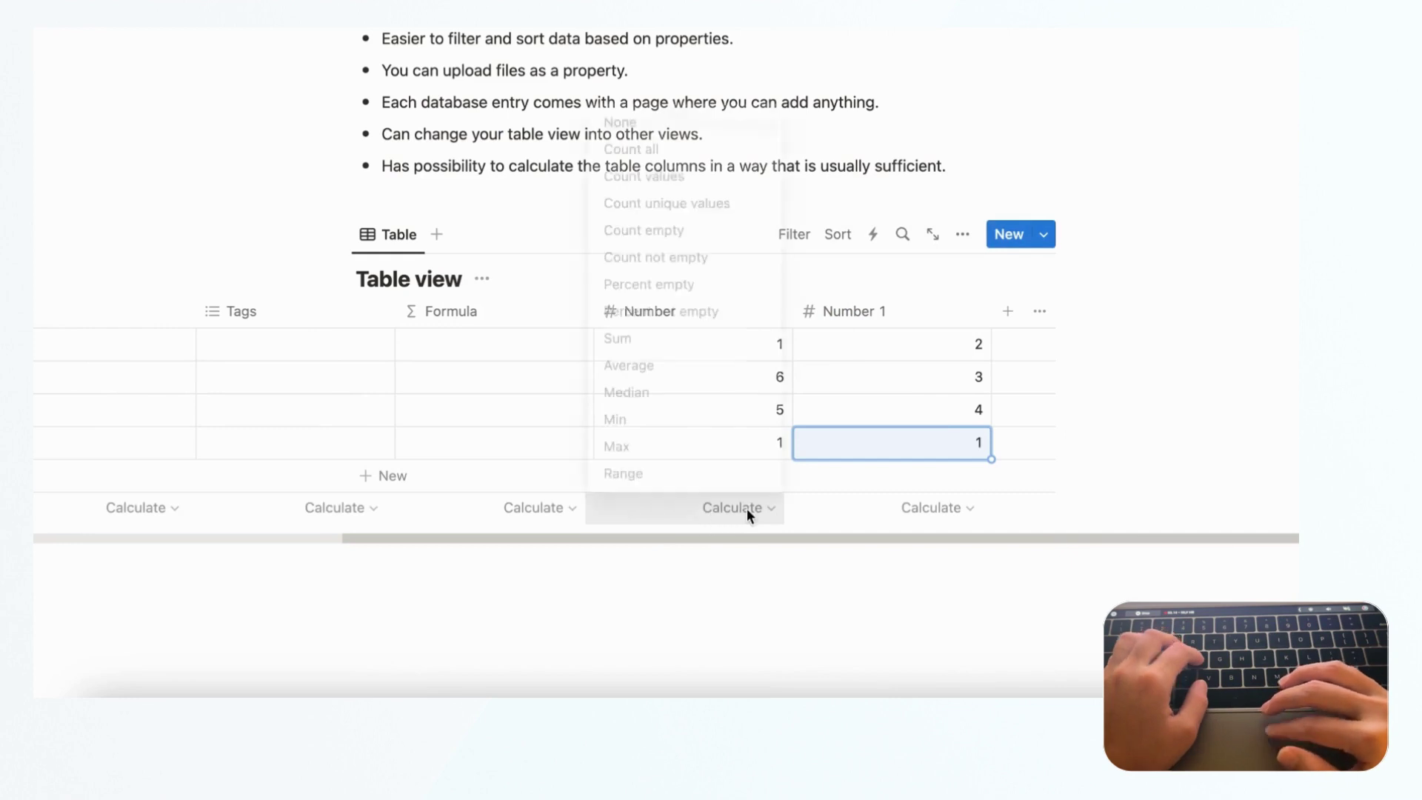
left_click(688, 340)
left_click(910, 507)
left_click(879, 331)
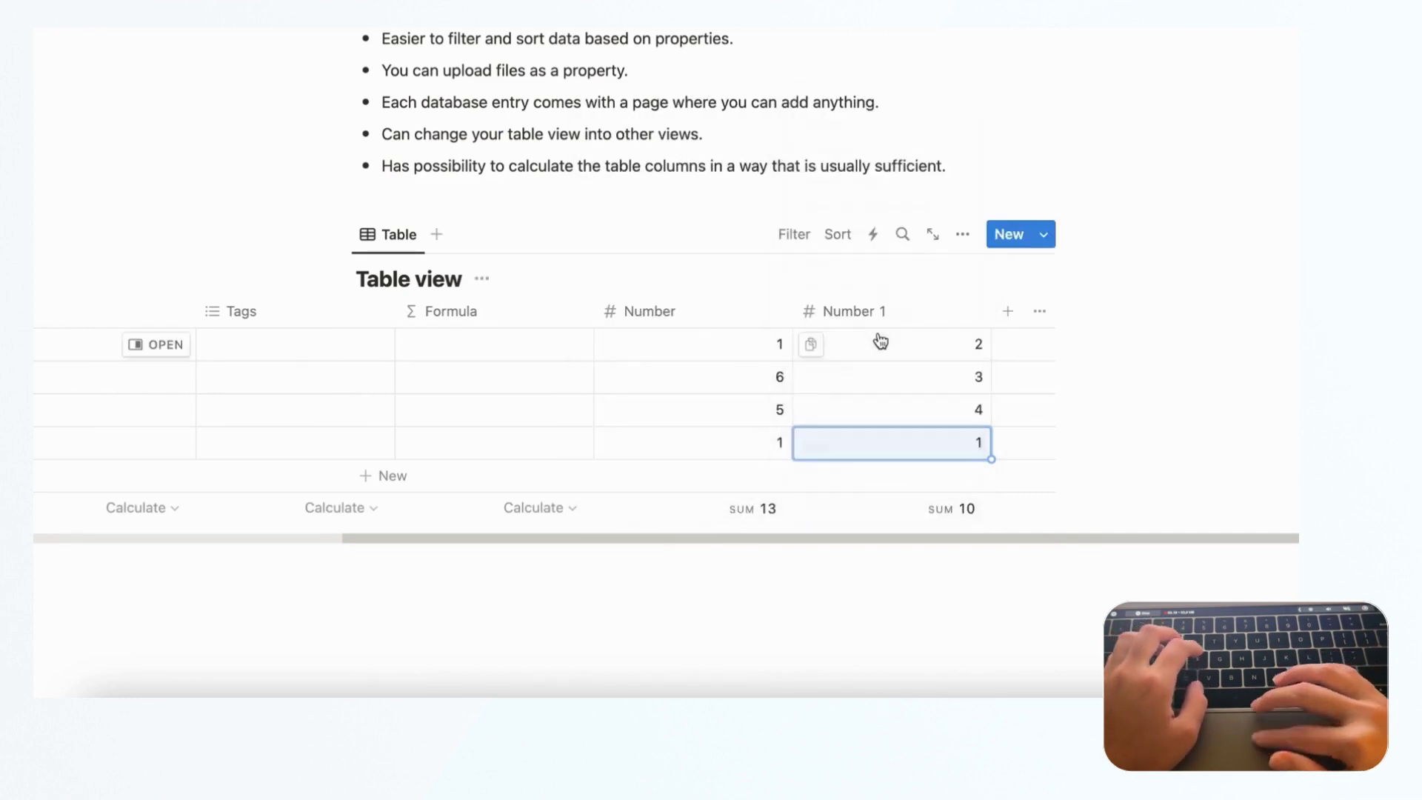
left_click(942, 520)
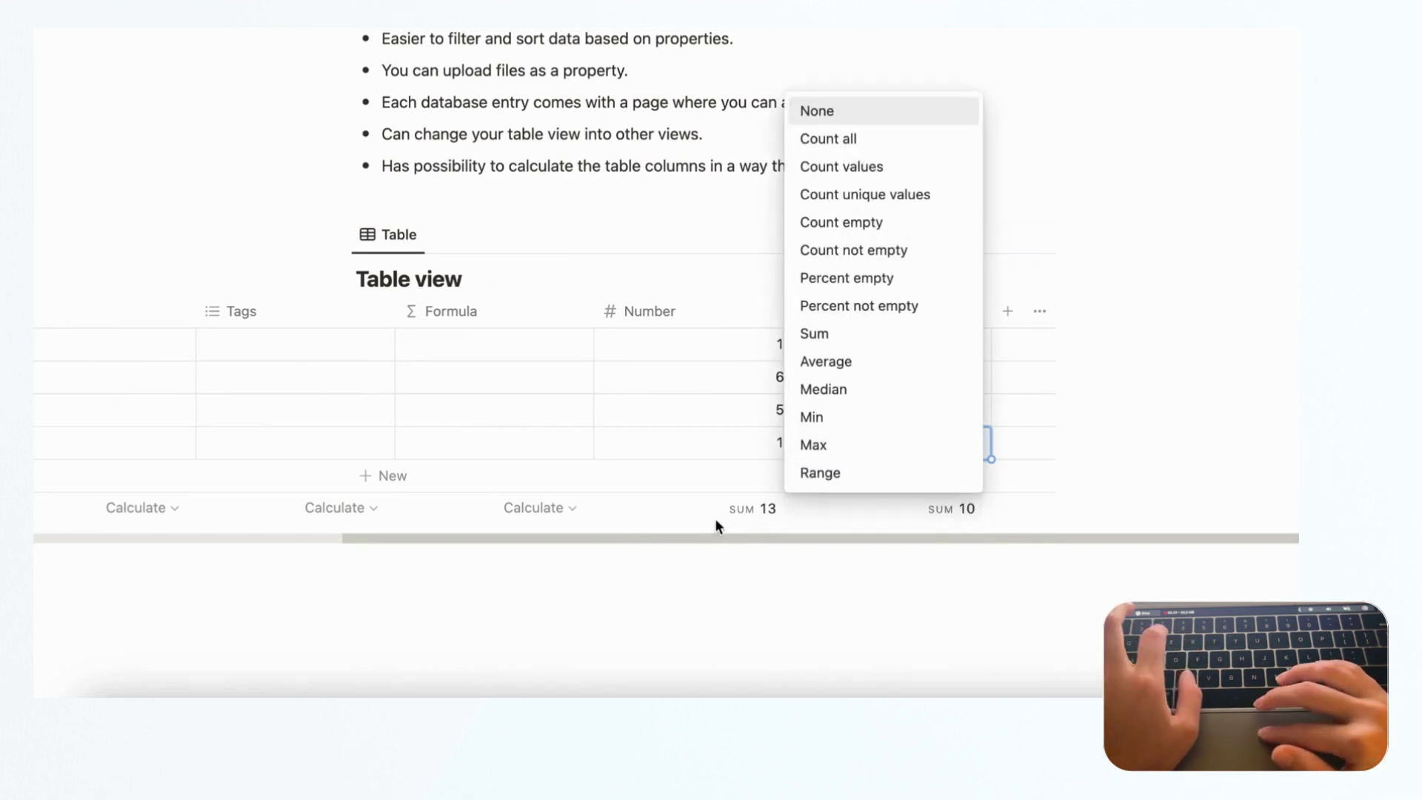
key("Escape")
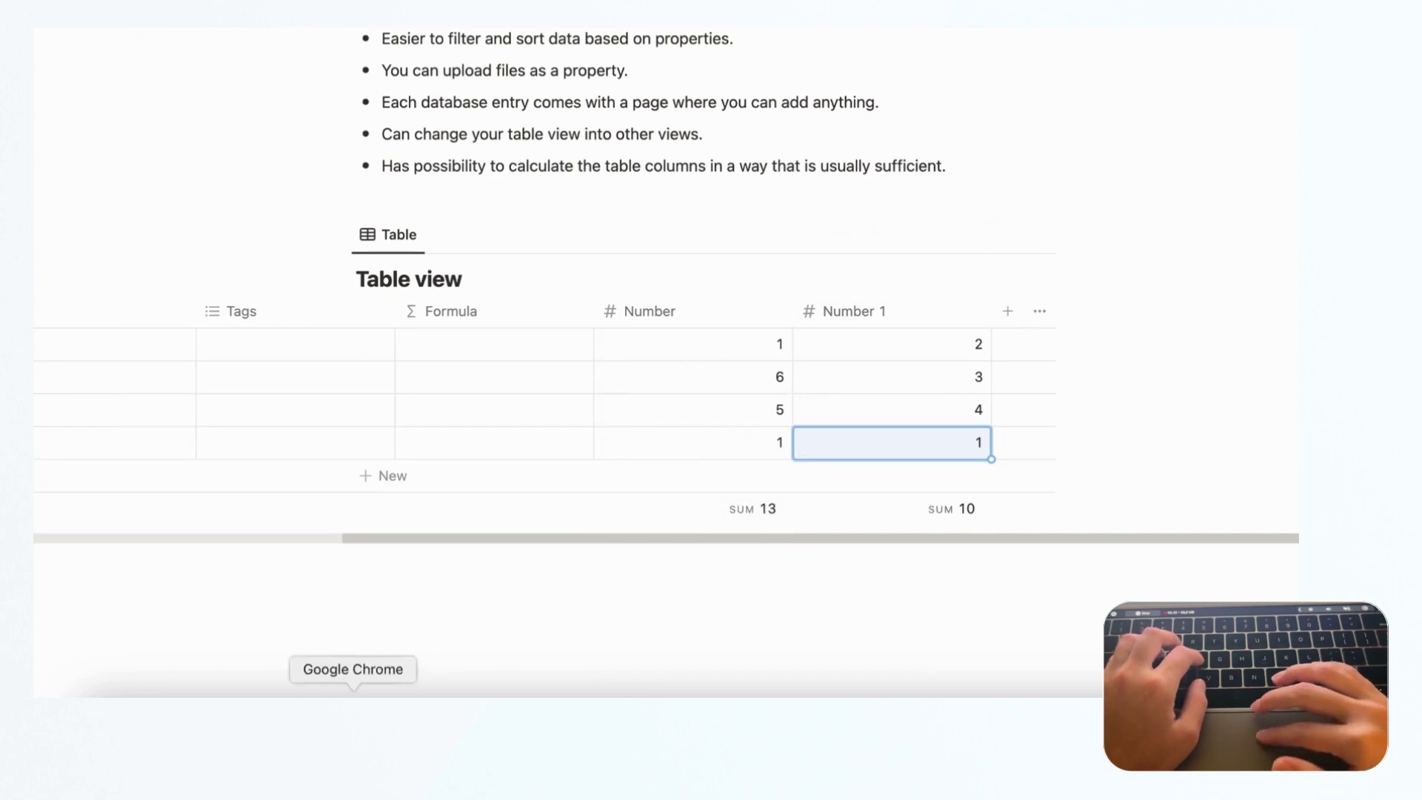
- Back in Google Sheets, enter the labels A, B, C, D in A14:A17
left_click(350, 696)
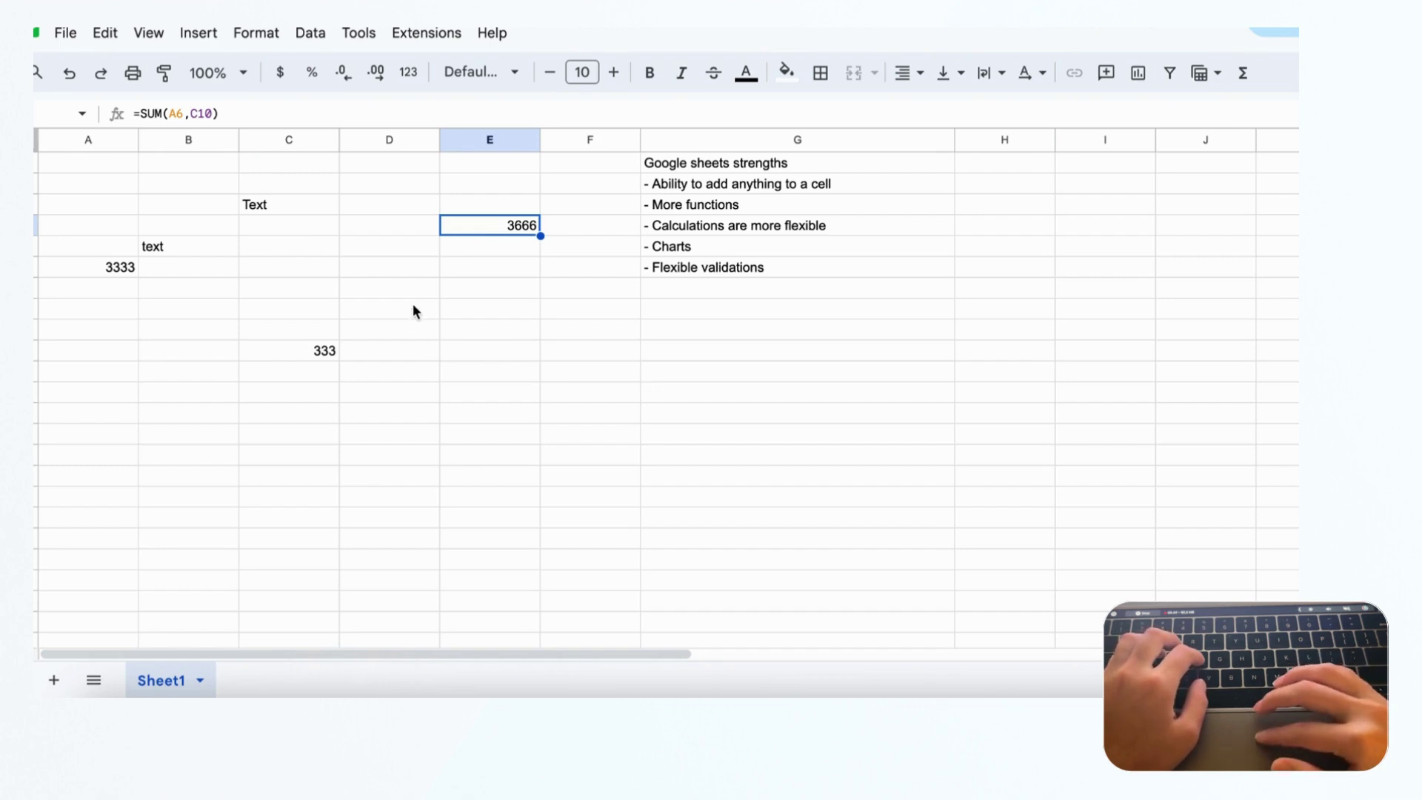
scroll(578, 382, "down", 2)
scroll(577, 382, "up", 2)
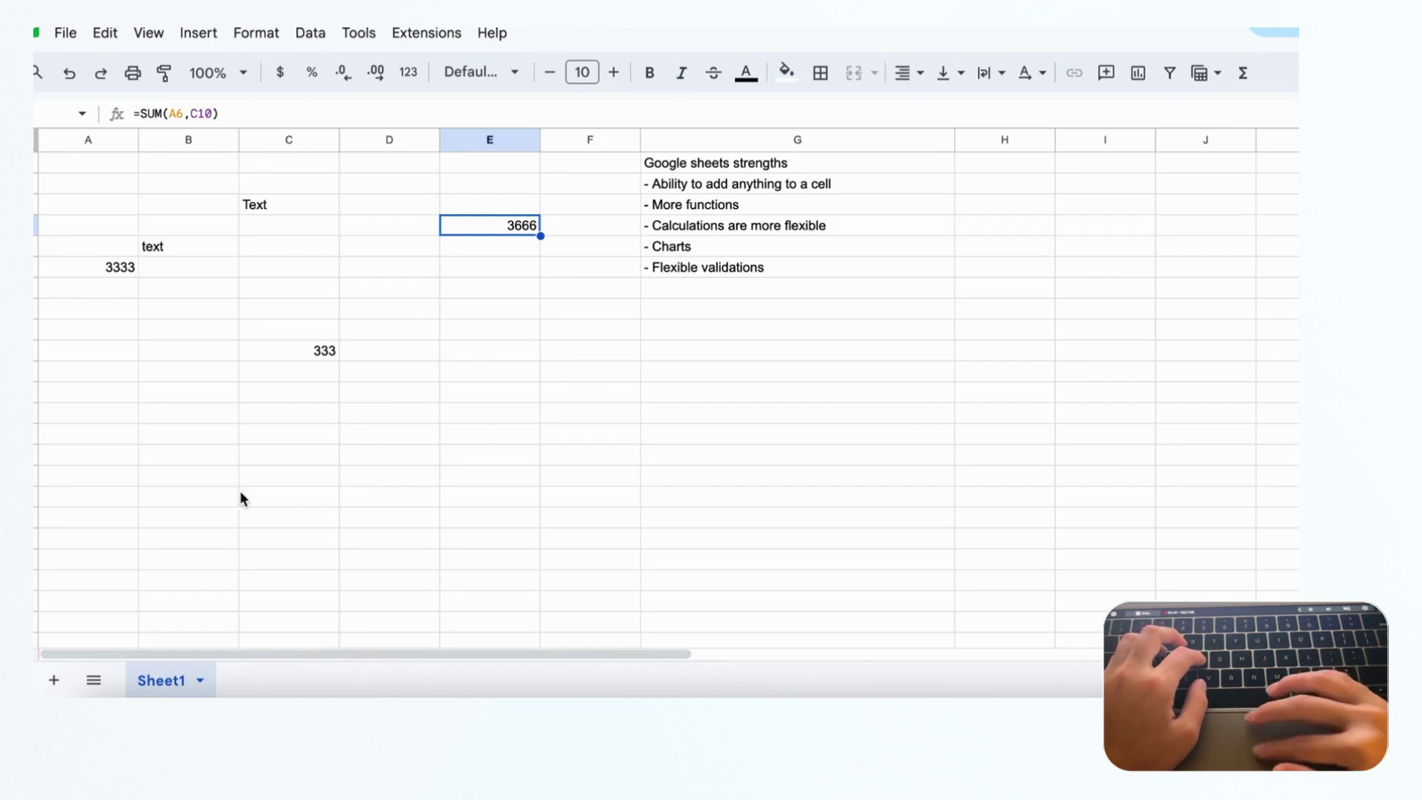
left_click(86, 437)
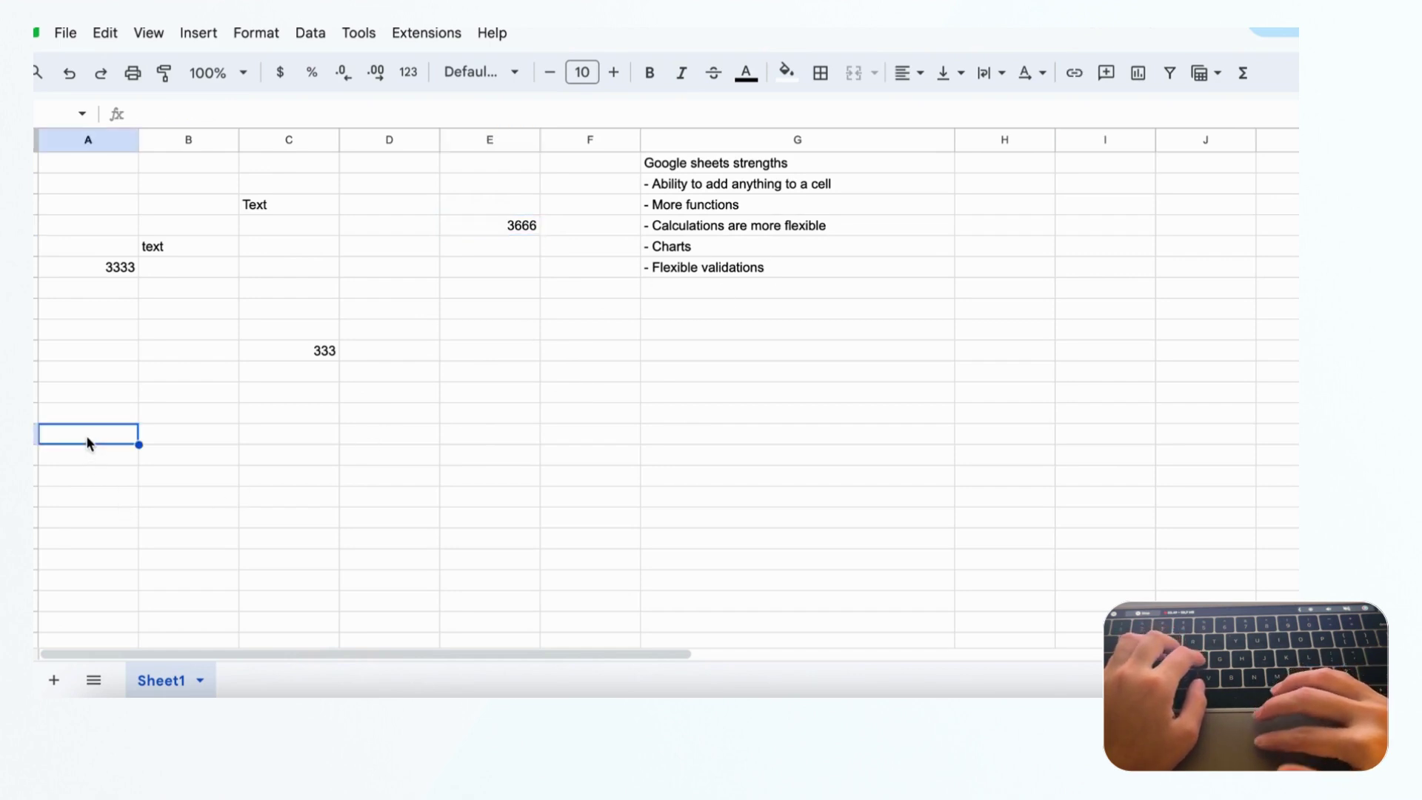
key("Return")
type("A")
key("Return")
type("B")
key("Return")
key("Return")
type("C")
key("Return")
type("D")
- Enter the values 1, 2, 3, 4 in B14:B17
left_click(187, 437)
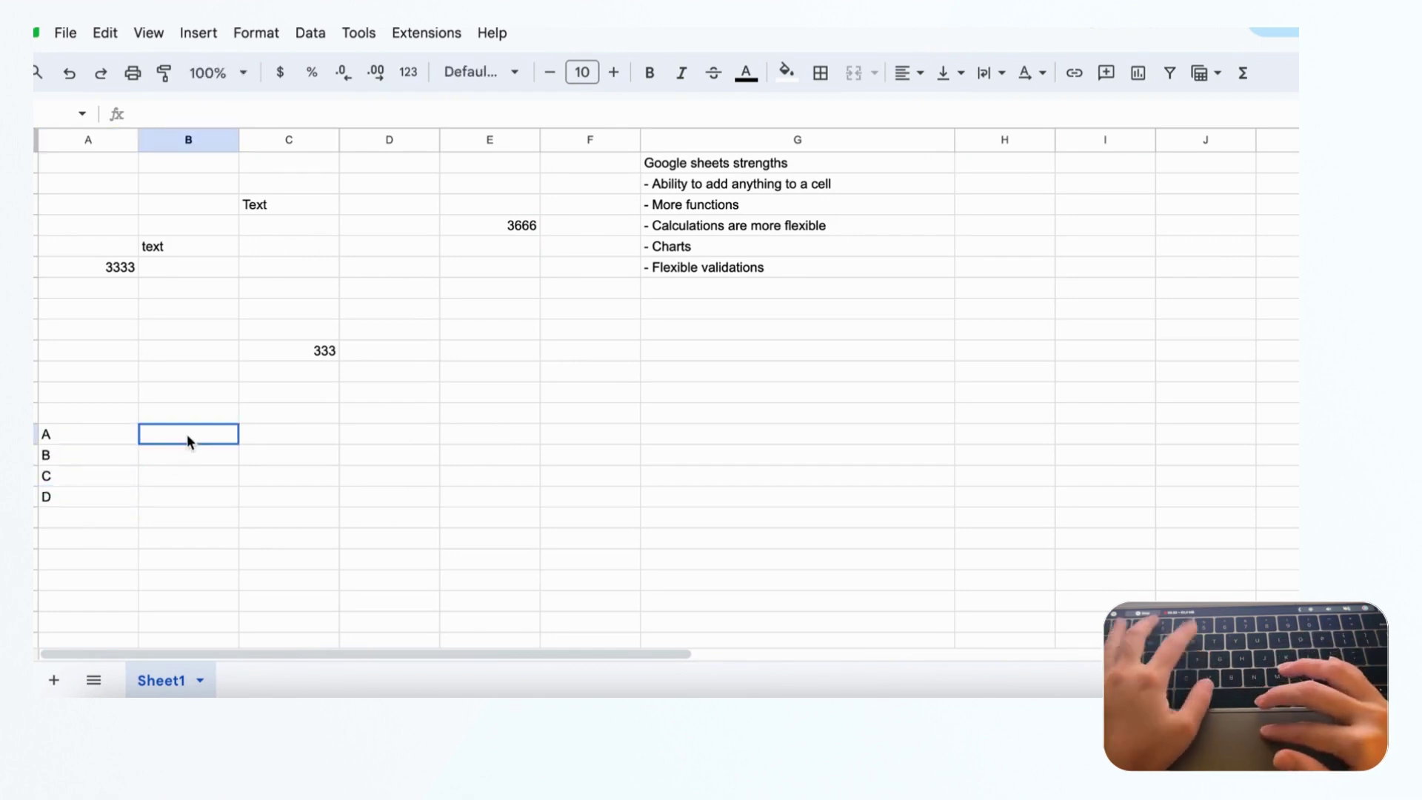
type("1")
key("Return")
type("2")
key("Return")
type("3")
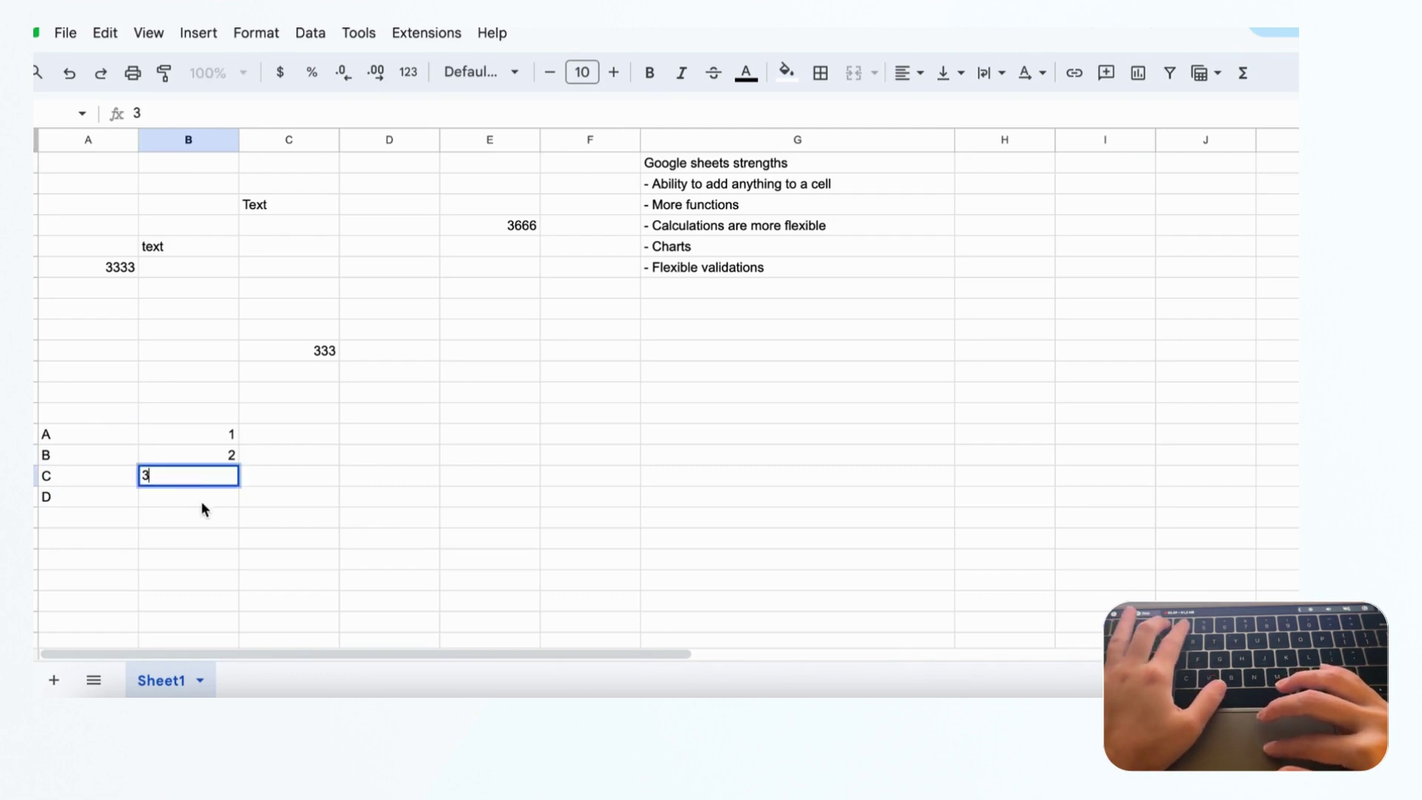
key("Return")
type("4")
left_click(286, 495)
left_click(74, 435)
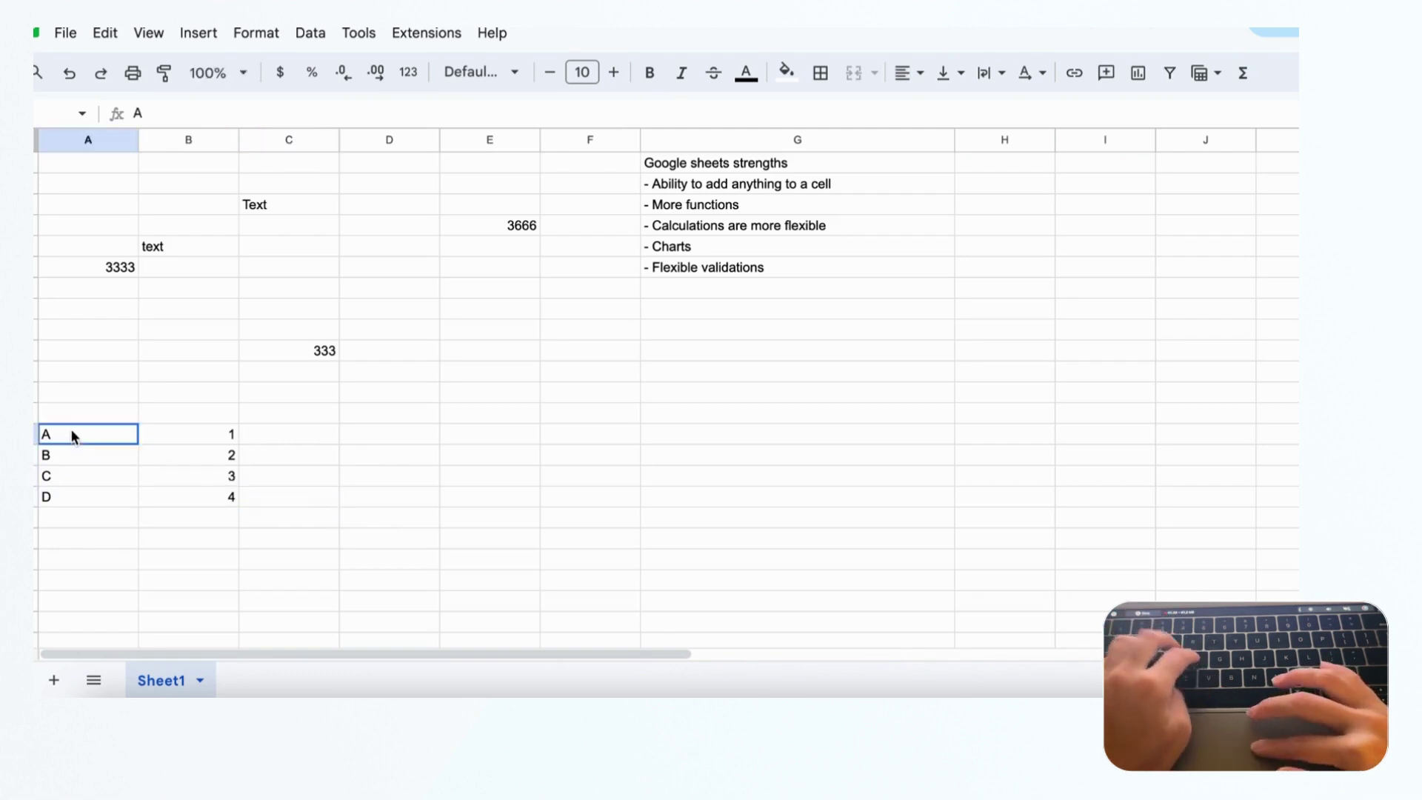
- Insert a pie chart from A14:B17, then shrink it and move it beside the data
left_click(209, 495, "shift")
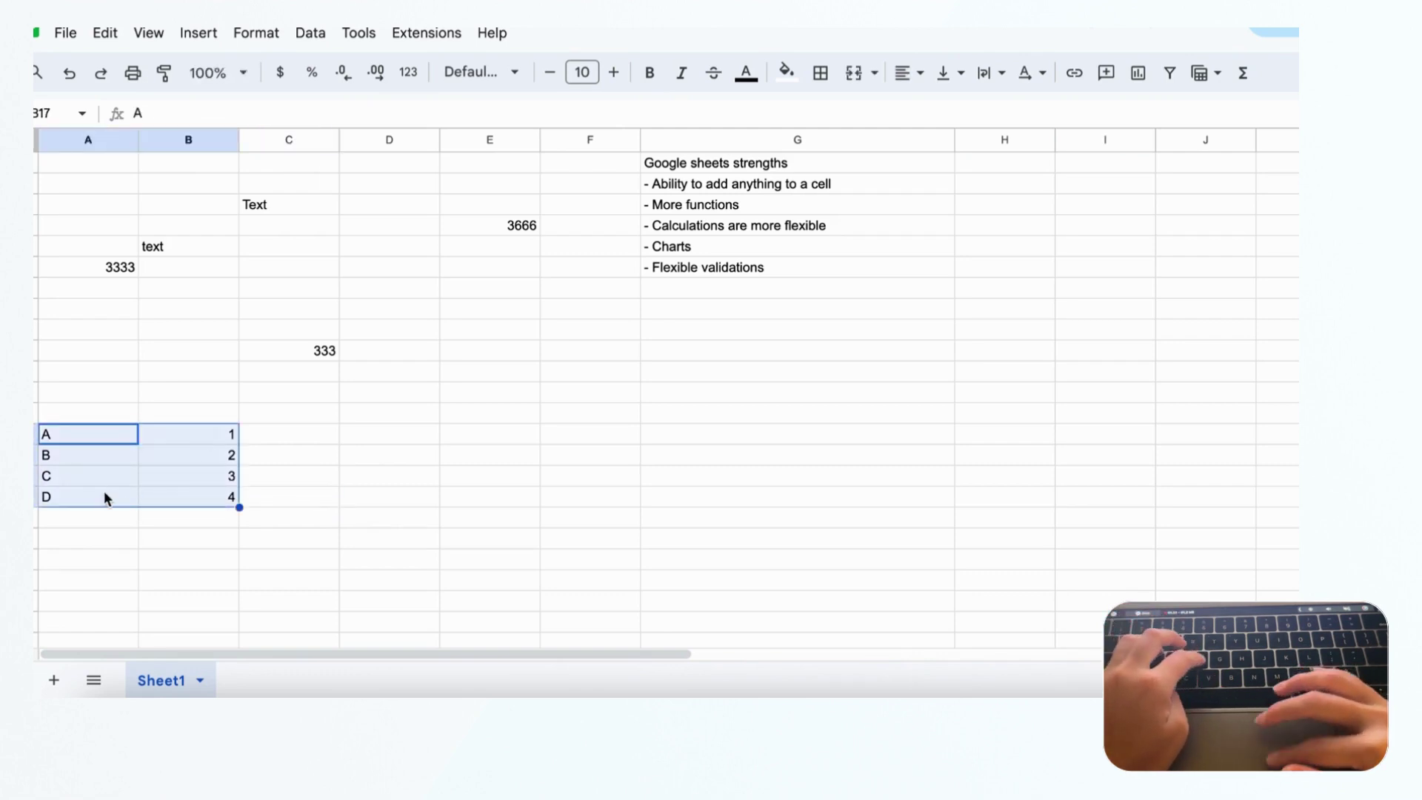
left_click(148, 34)
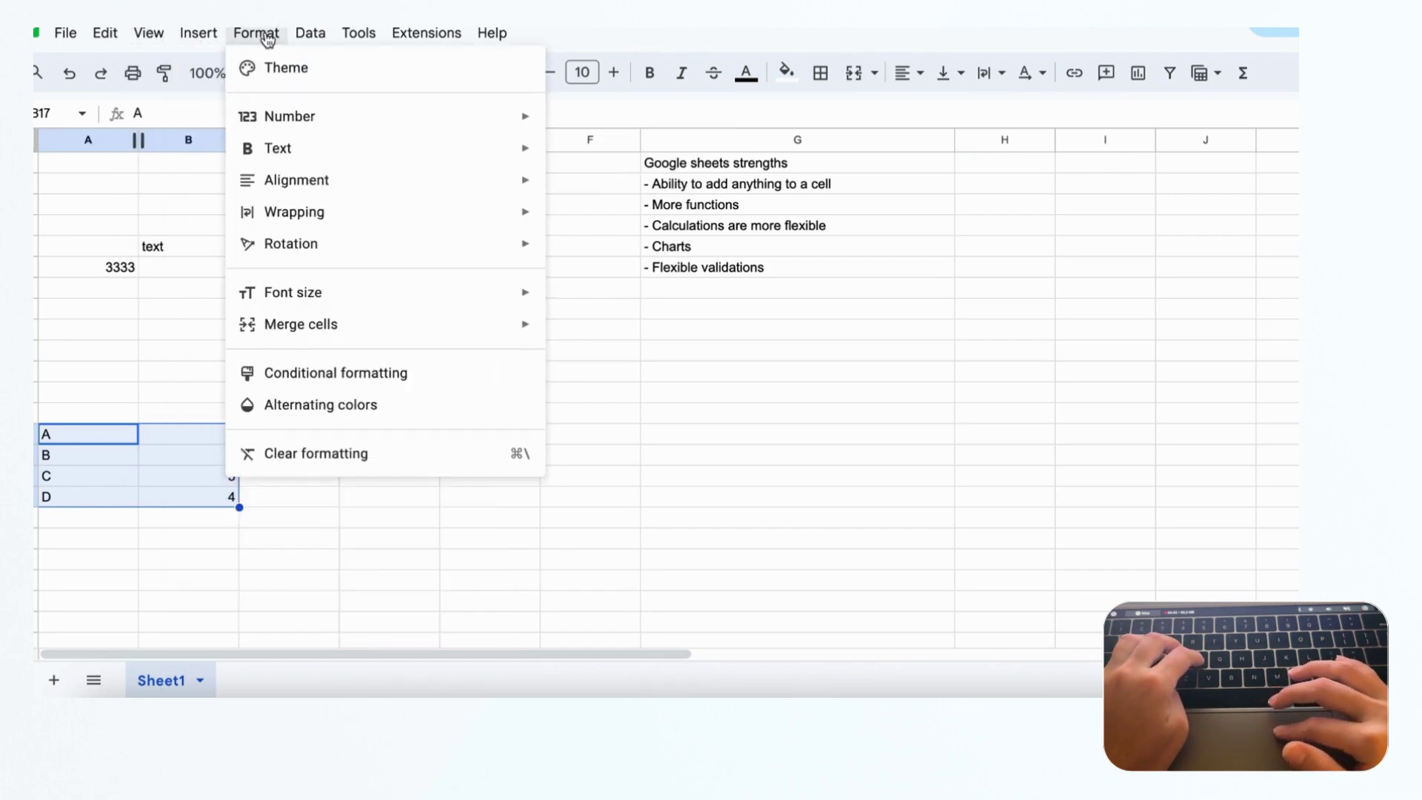
mouse_move(213, 38)
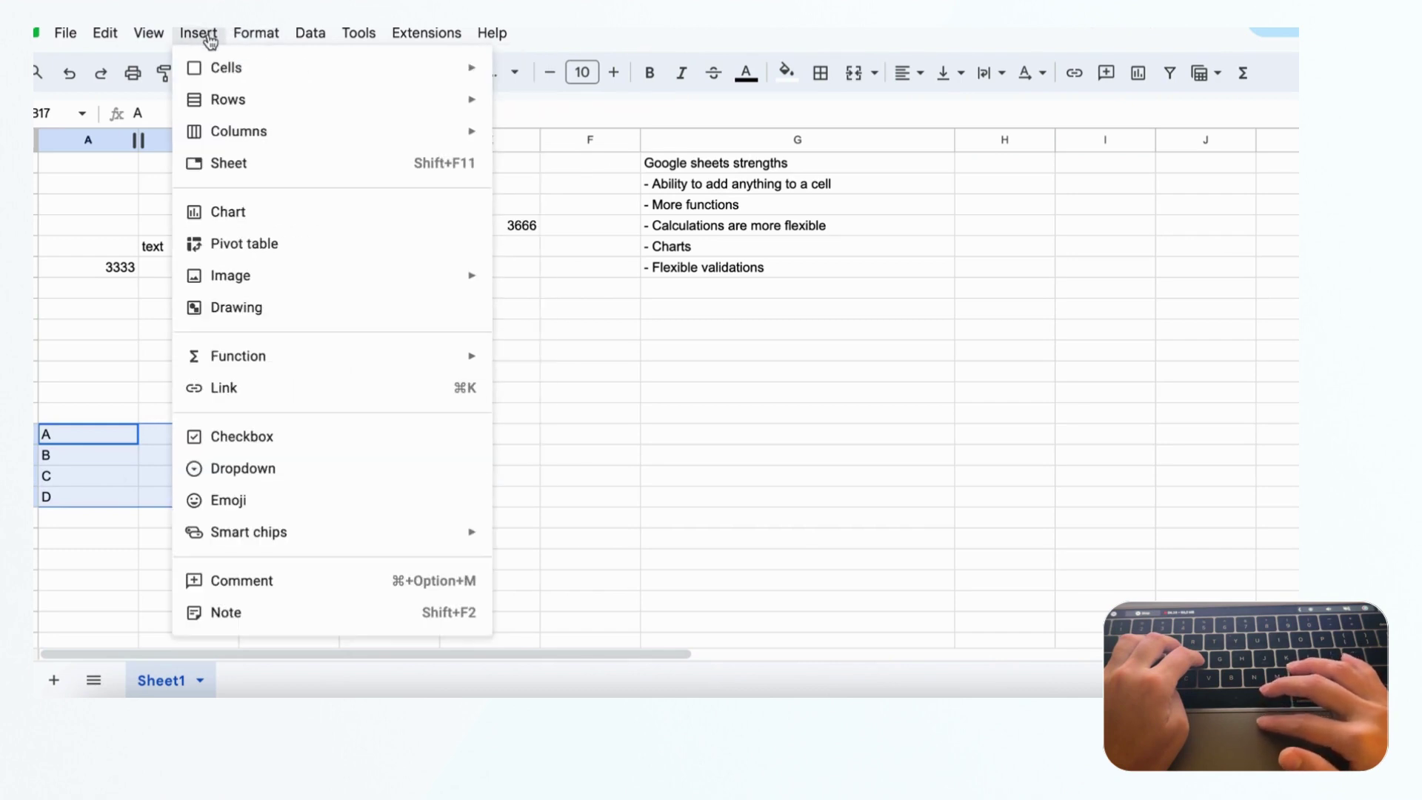
left_click(286, 220)
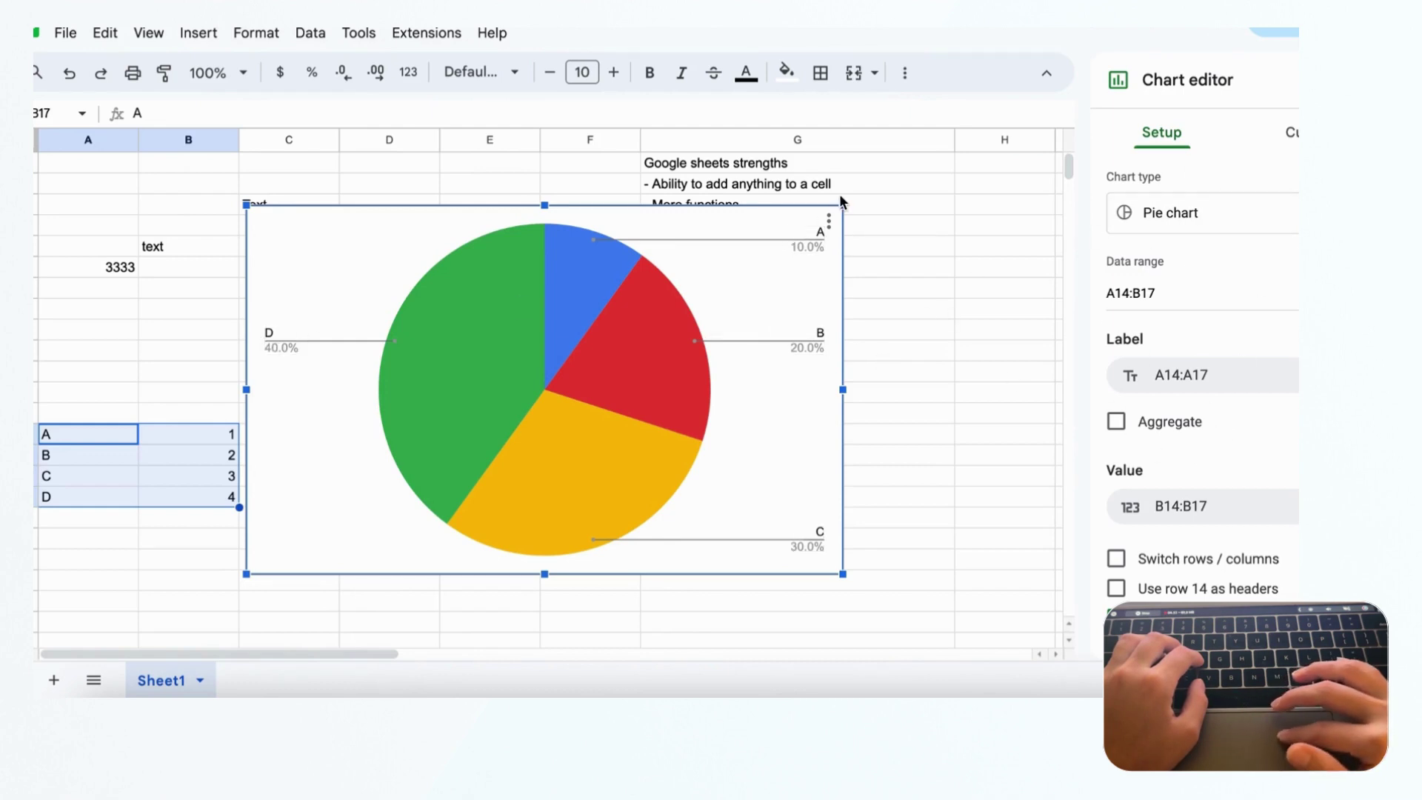
left_click_drag(844, 202, 651, 319)
left_click_drag(491, 422, 584, 428)
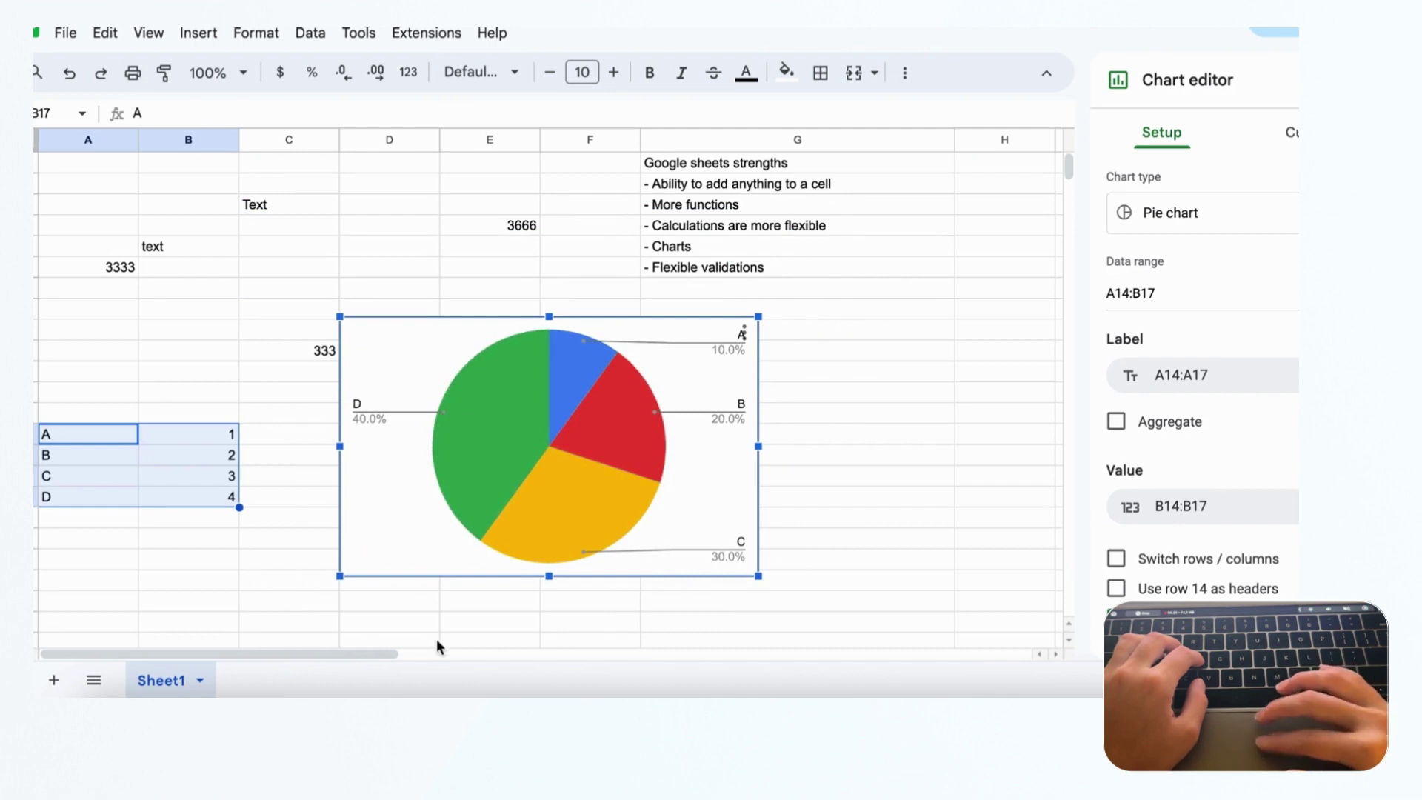
- Glance at Notion's table, then return to the Google Sheets pie chart
left_click(462, 696)
scroll(533, 387, "left", 5)
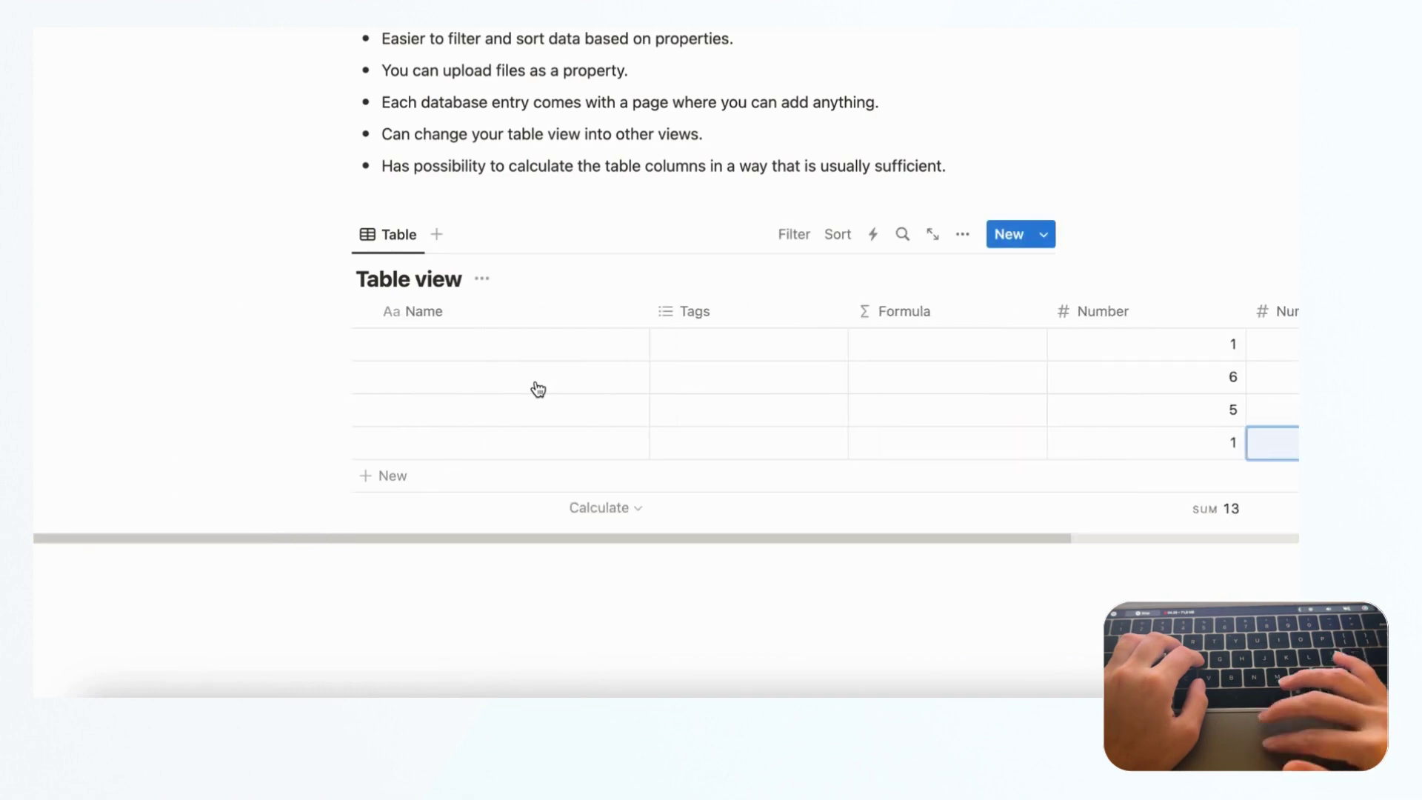
scroll(618, 412, "right", 5)
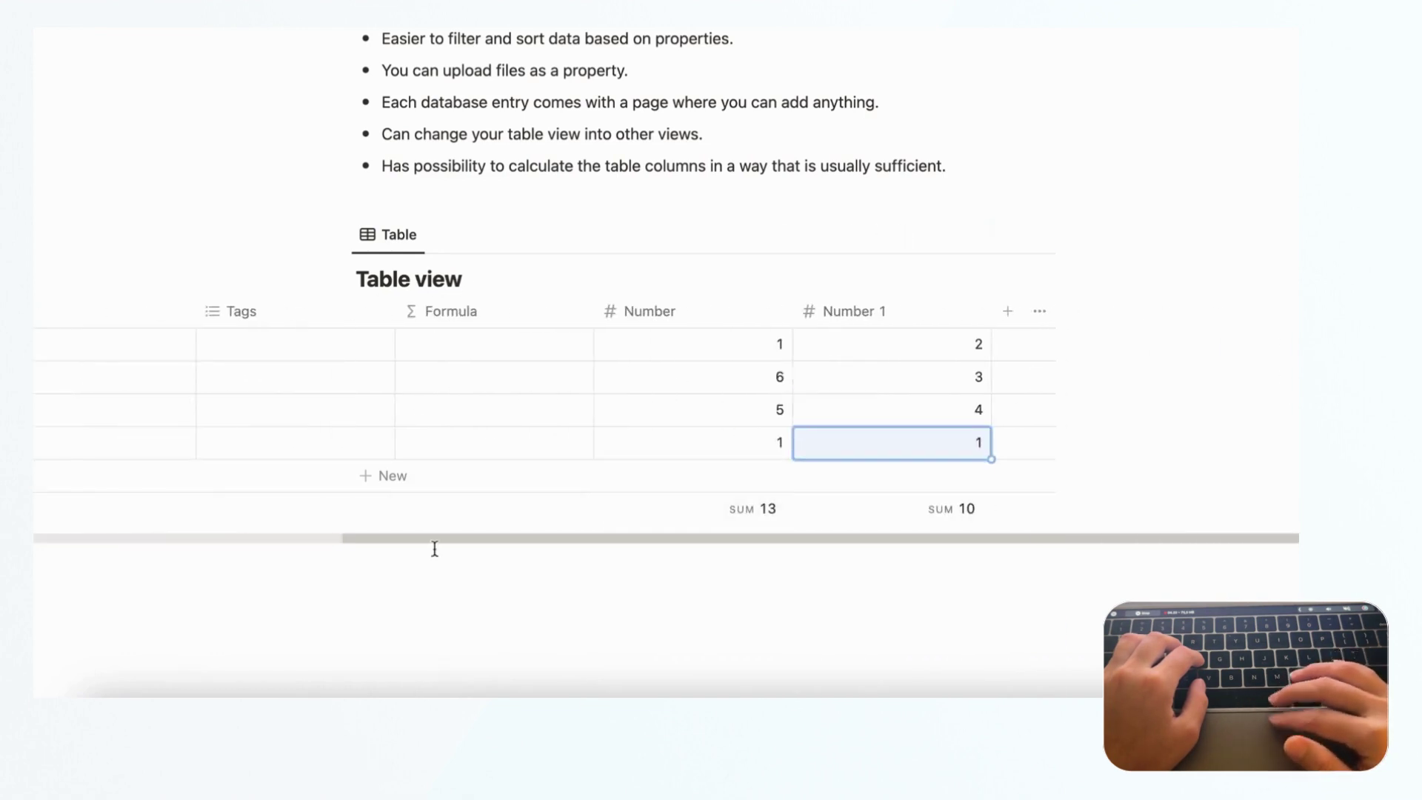
scroll(451, 407, "left", 5)
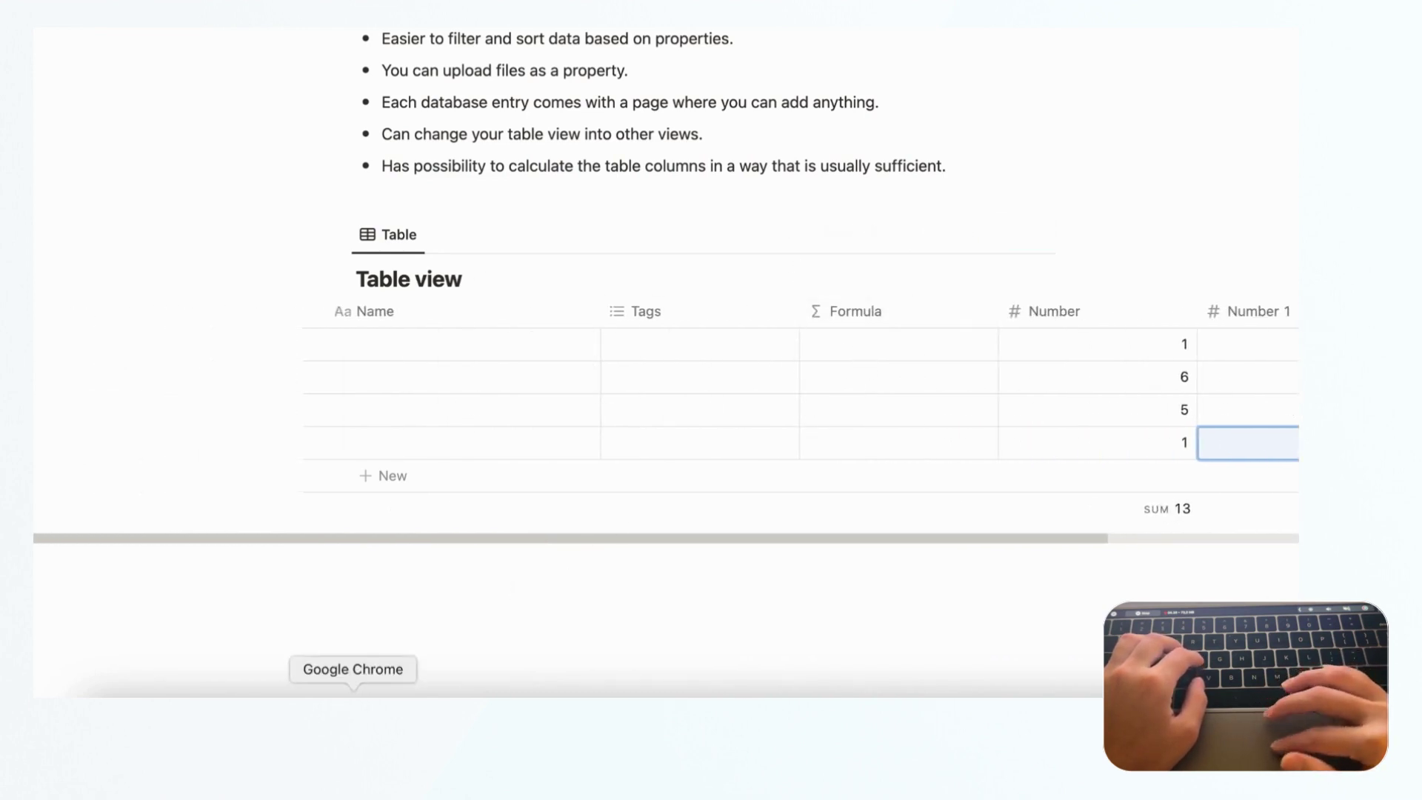
left_click(354, 693)
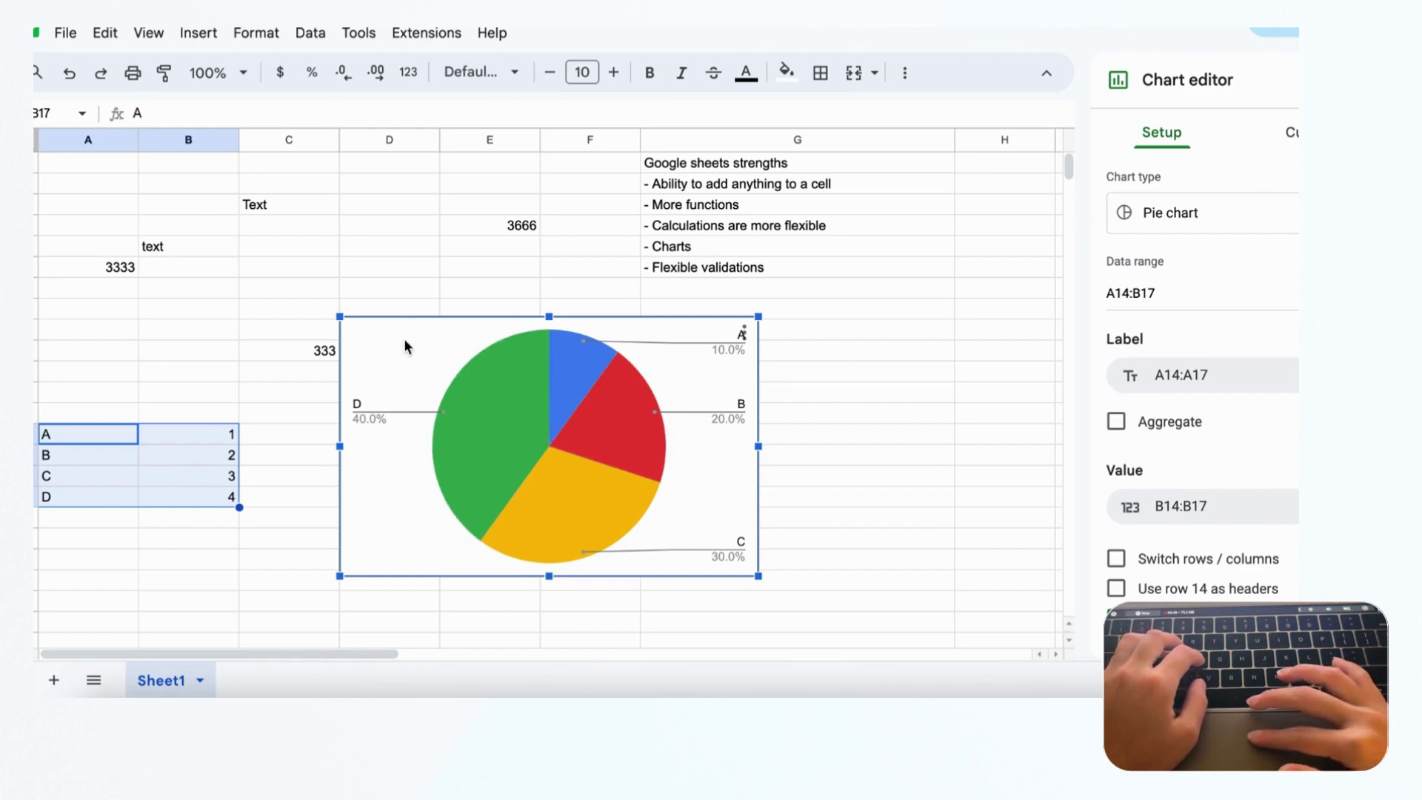
- Move the pie chart over columns F–H, close the chart editor, and select C14:D17
left_click_drag(405, 340, 627, 306)
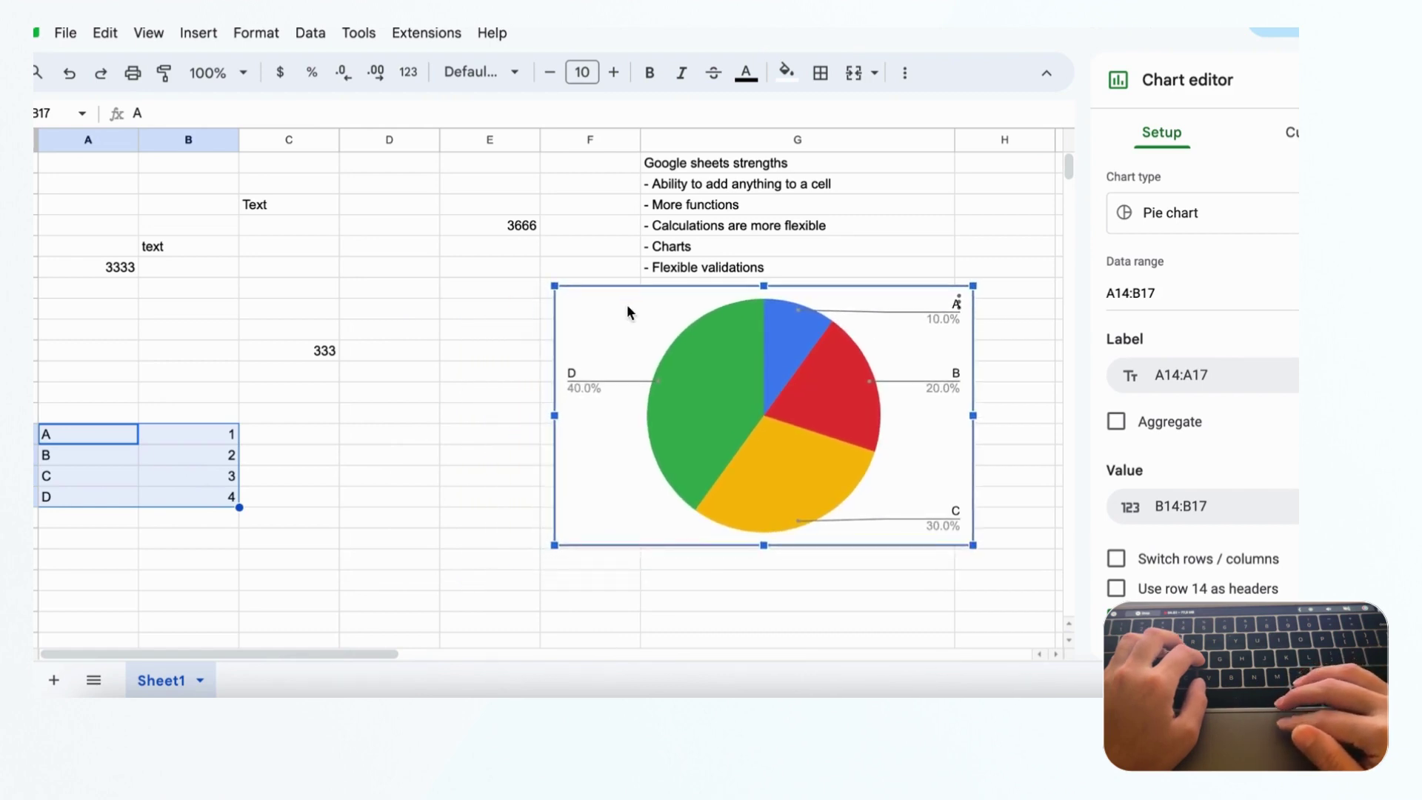
left_click(424, 375)
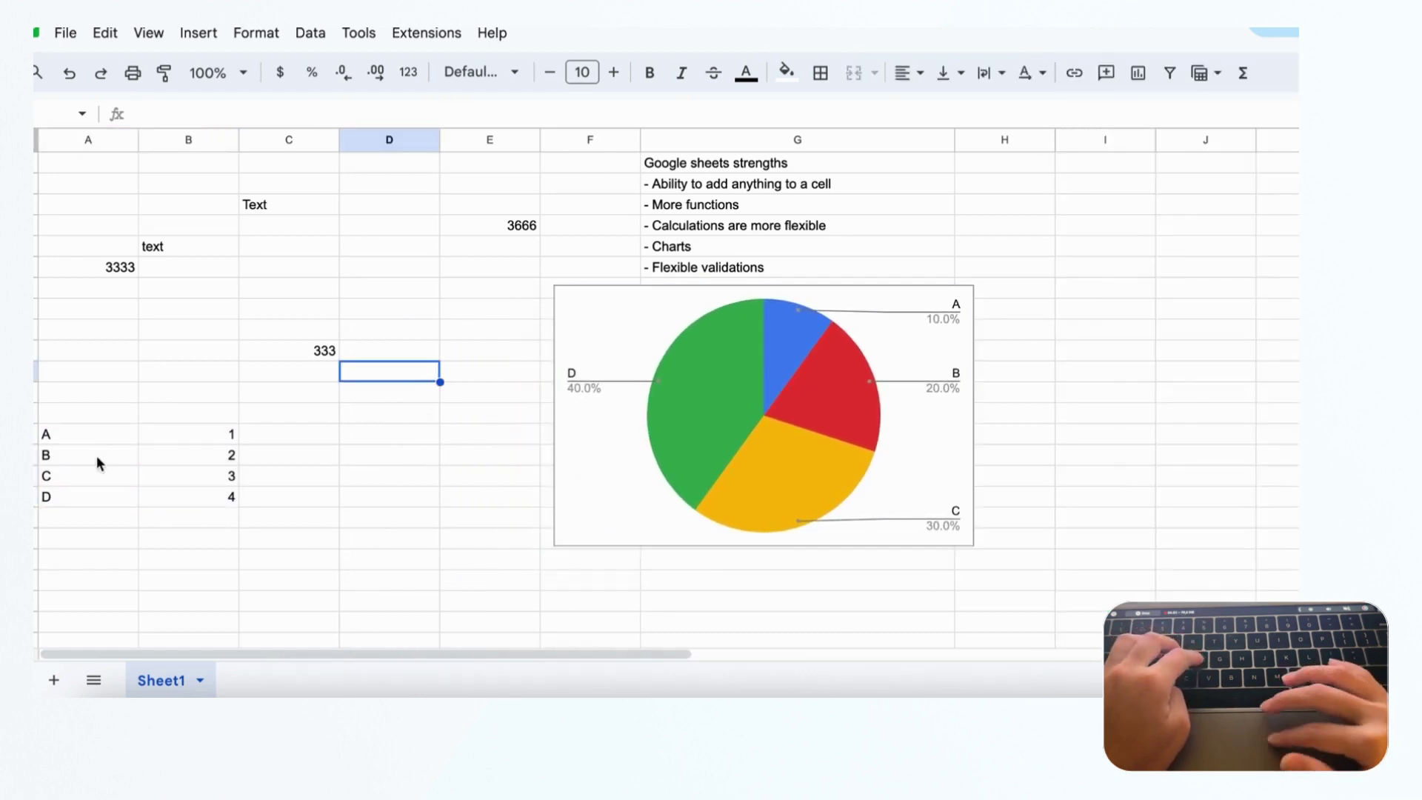
left_click(215, 437)
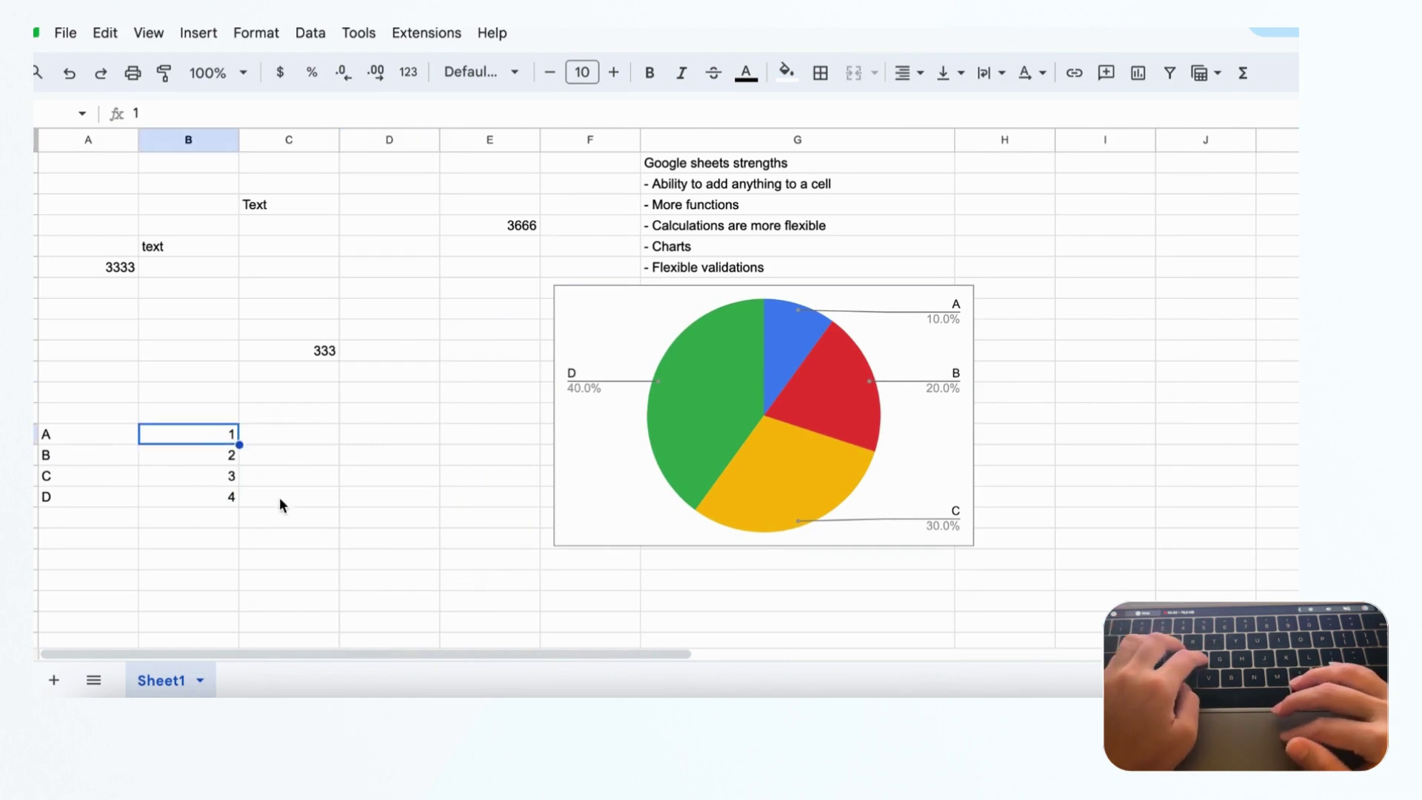
left_click(325, 434)
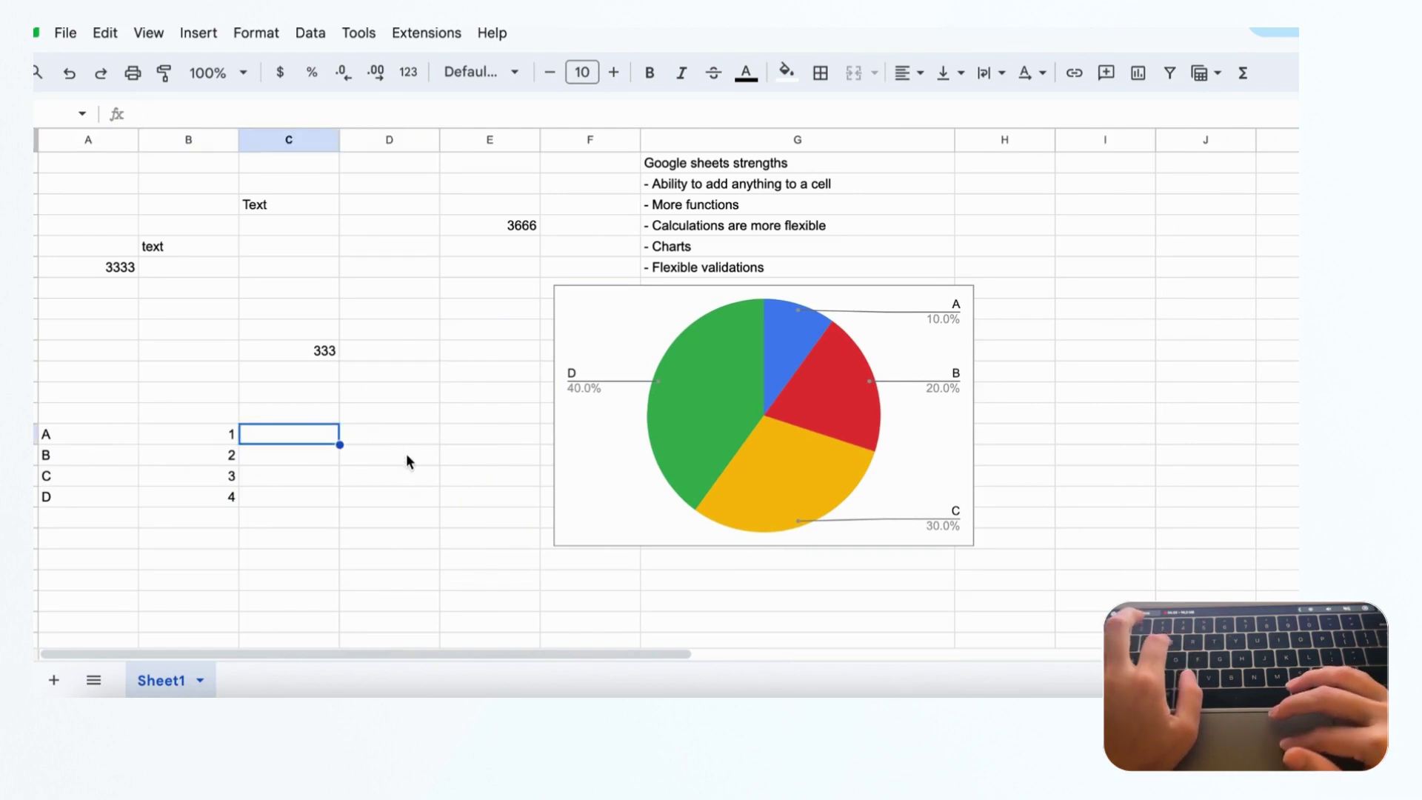
left_click(406, 505, "shift")
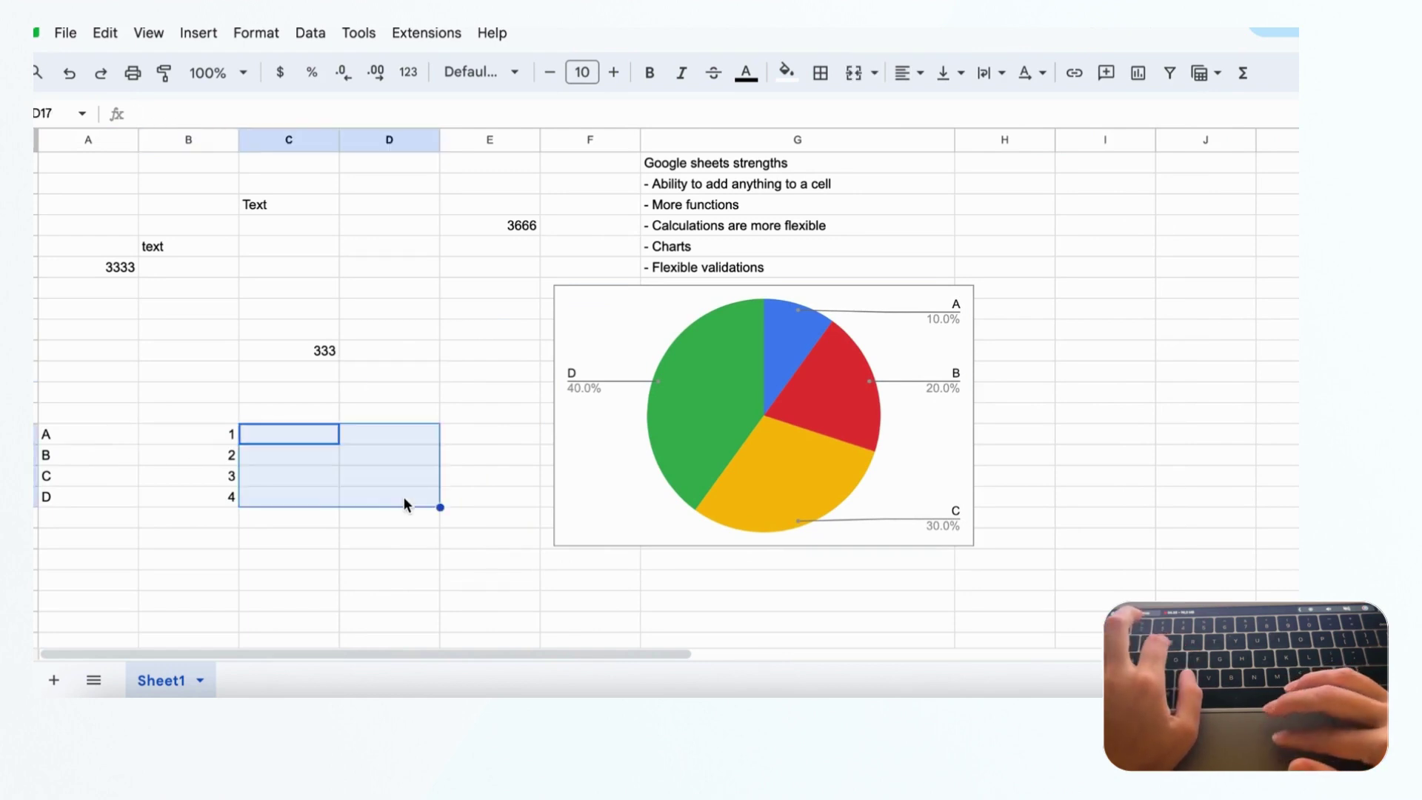
- Add a data validation rule requiring valid dates in C14:D17
right_click(384, 466)
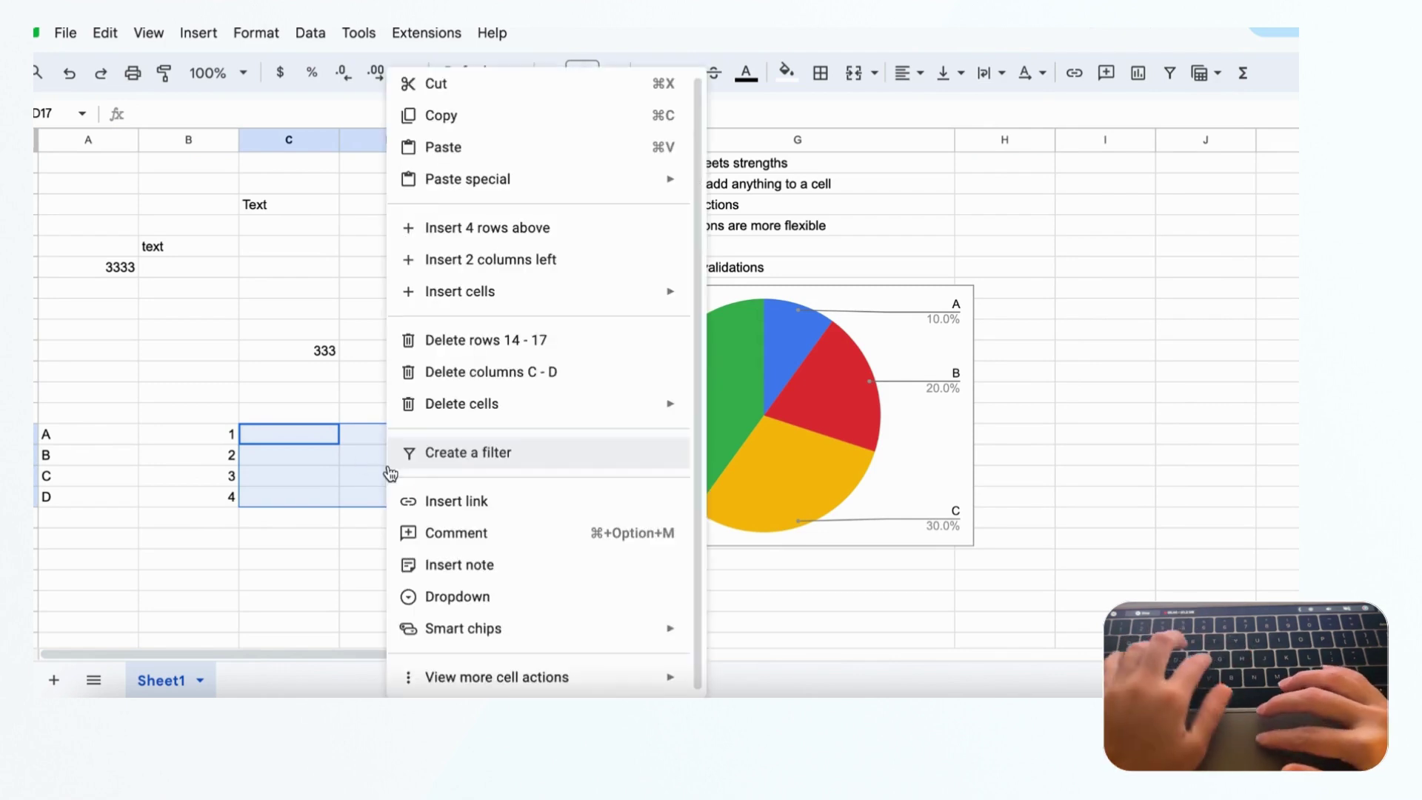
mouse_move(599, 682)
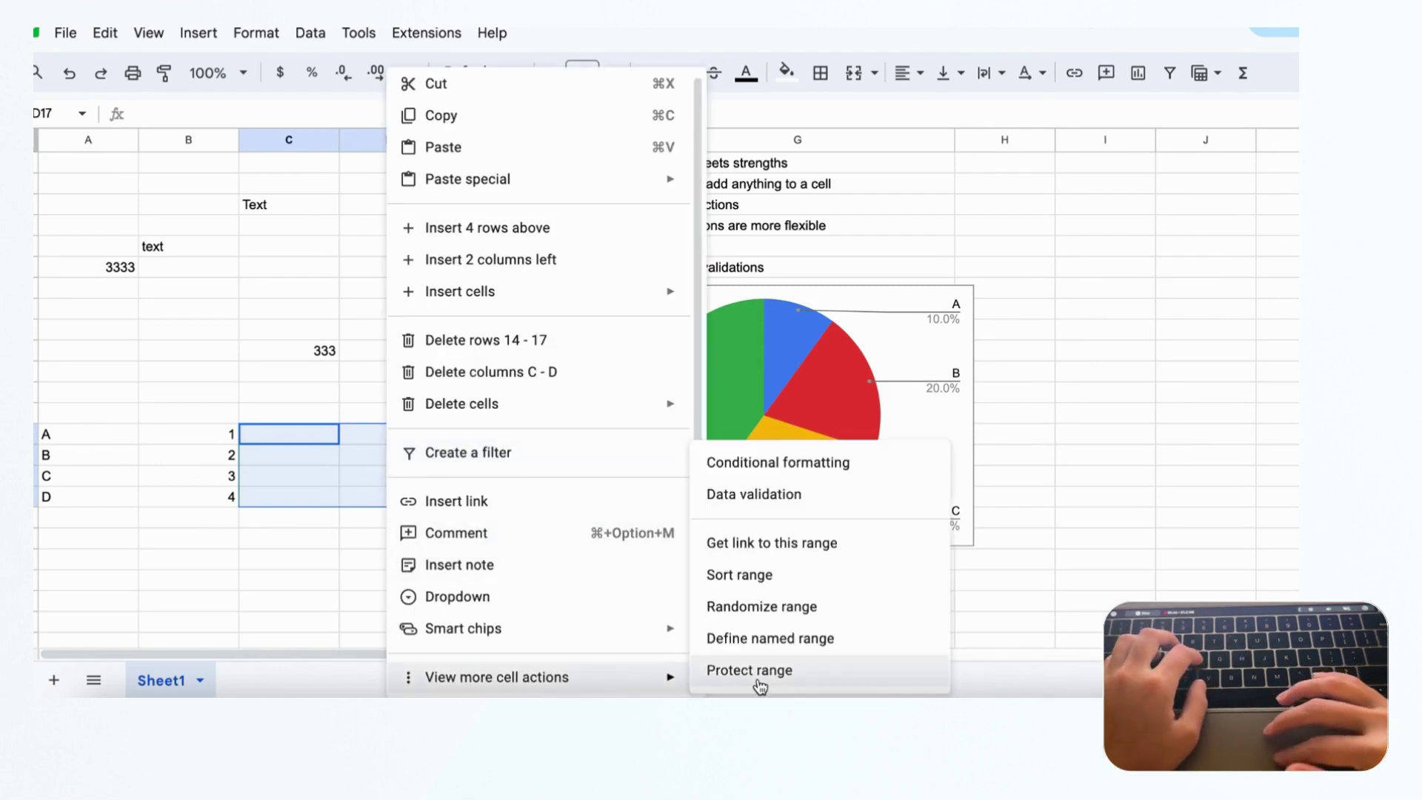
left_click(804, 506)
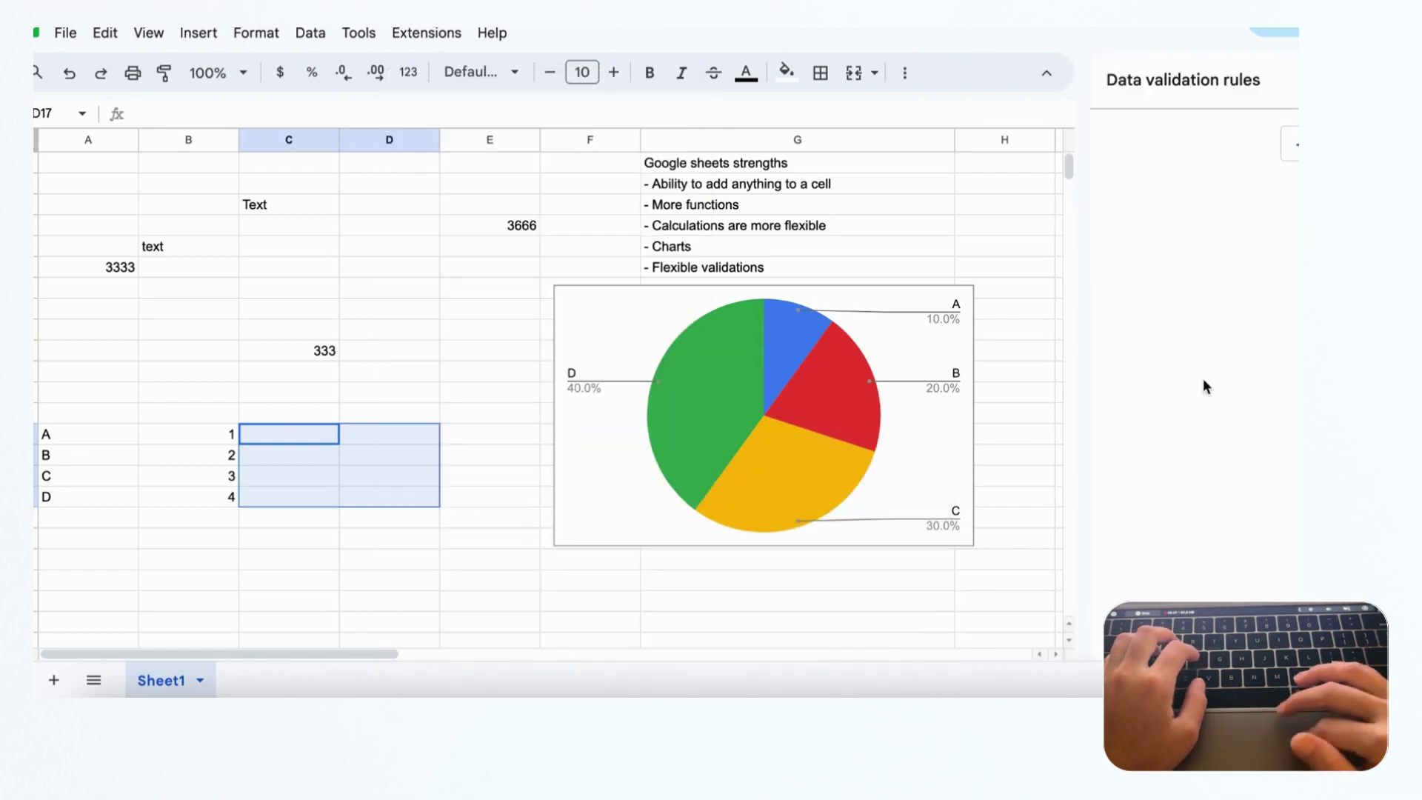
left_click(1290, 144)
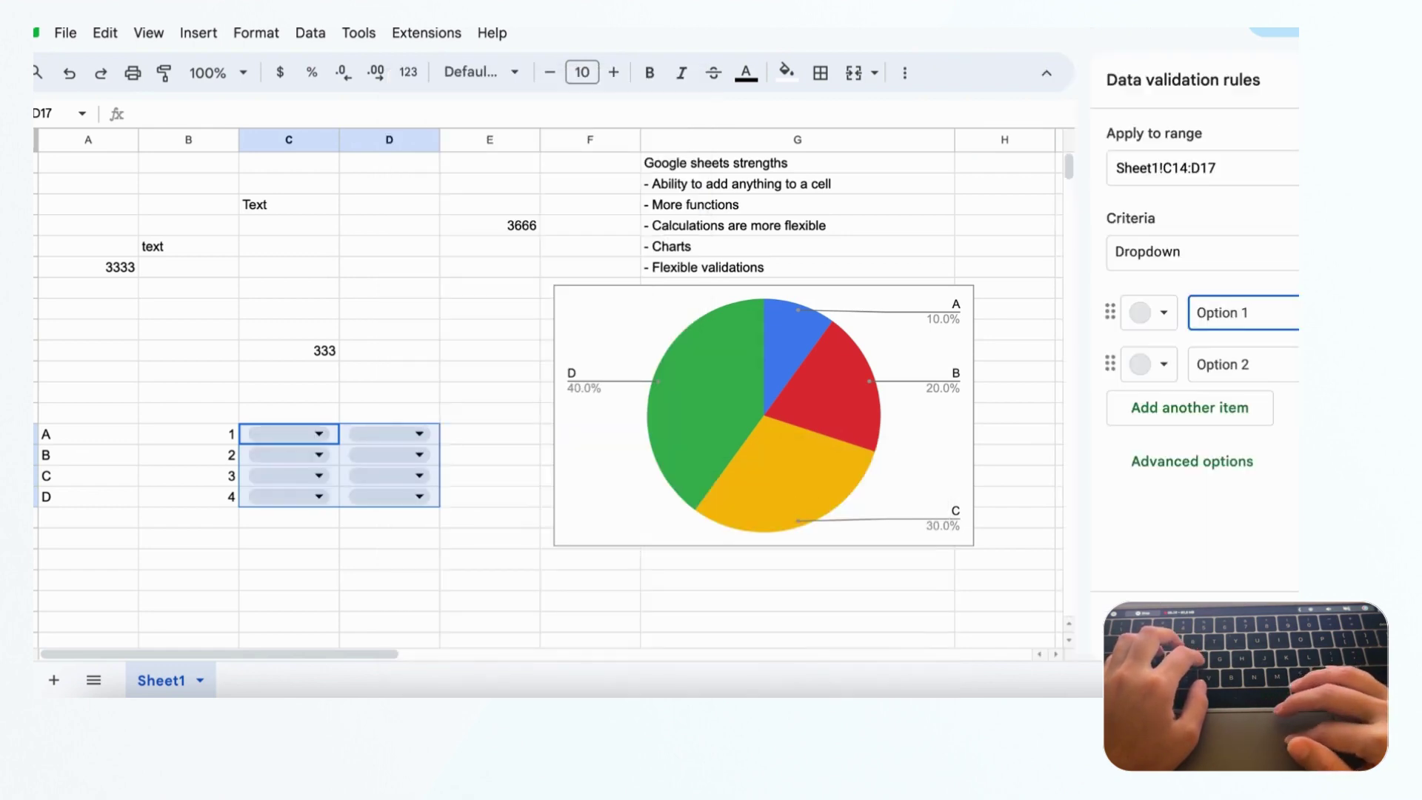
left_click(1221, 252)
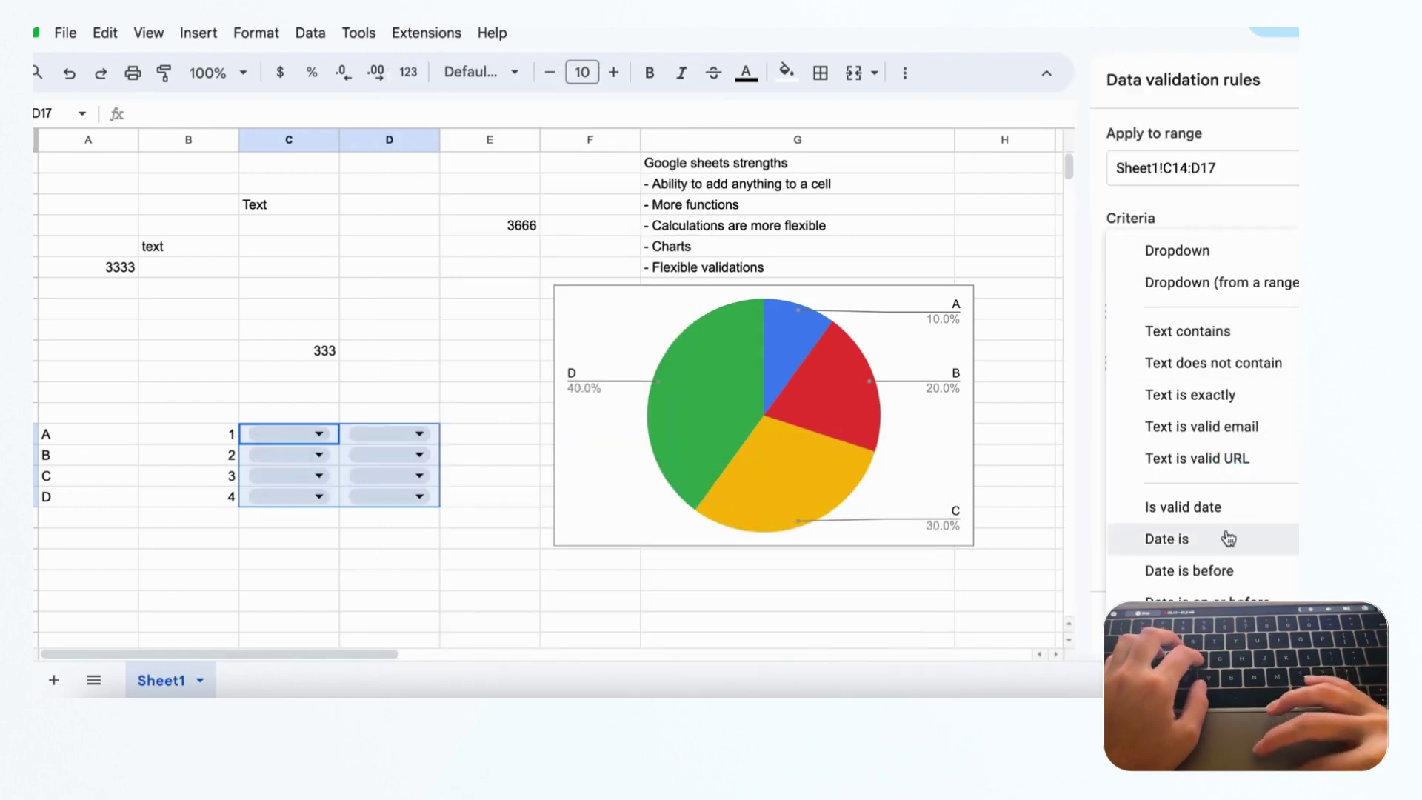
left_click(1194, 507)
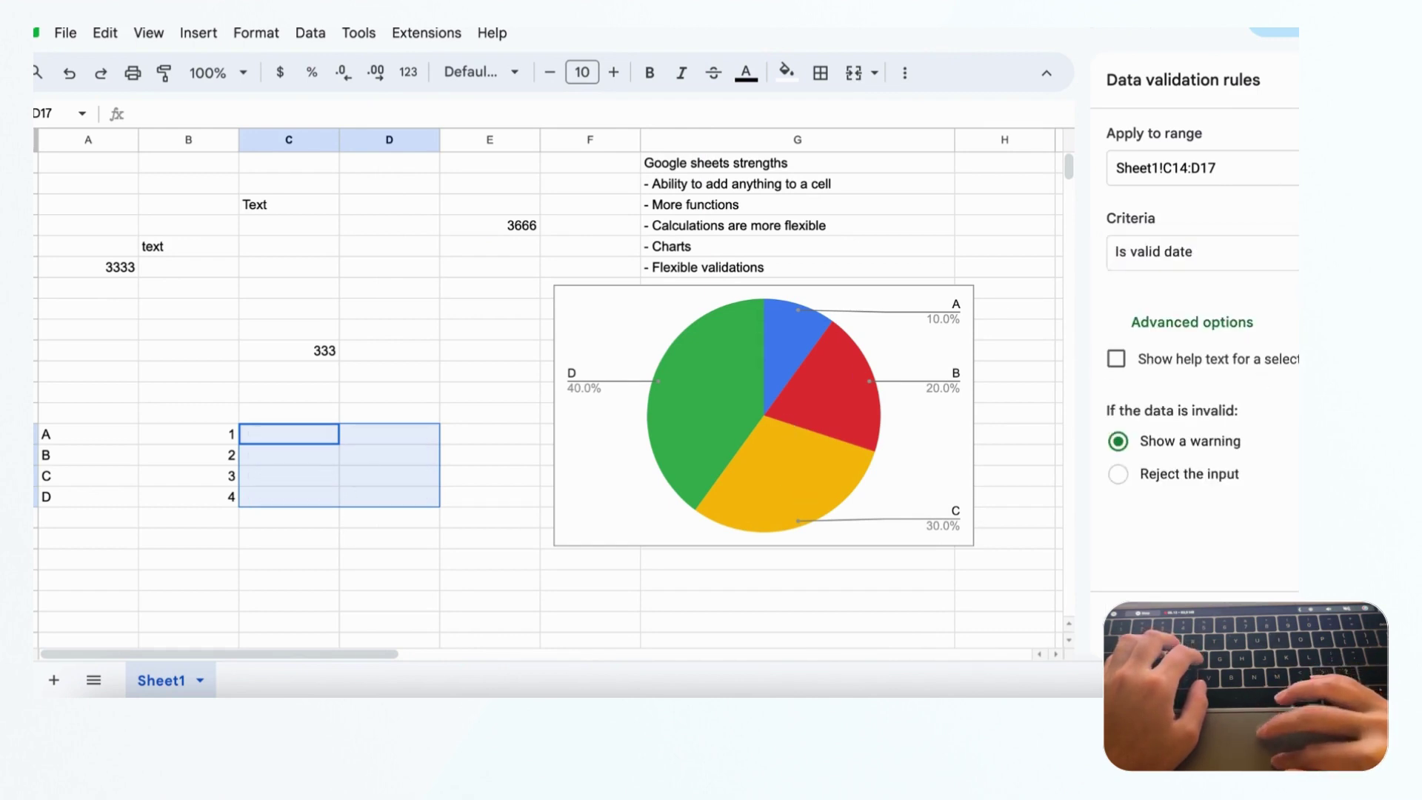
left_click(349, 449)
- Test the rule by entering 's' in D14 and checking its invalid-date warning
left_click(386, 430)
type("s")
left_click(395, 394)
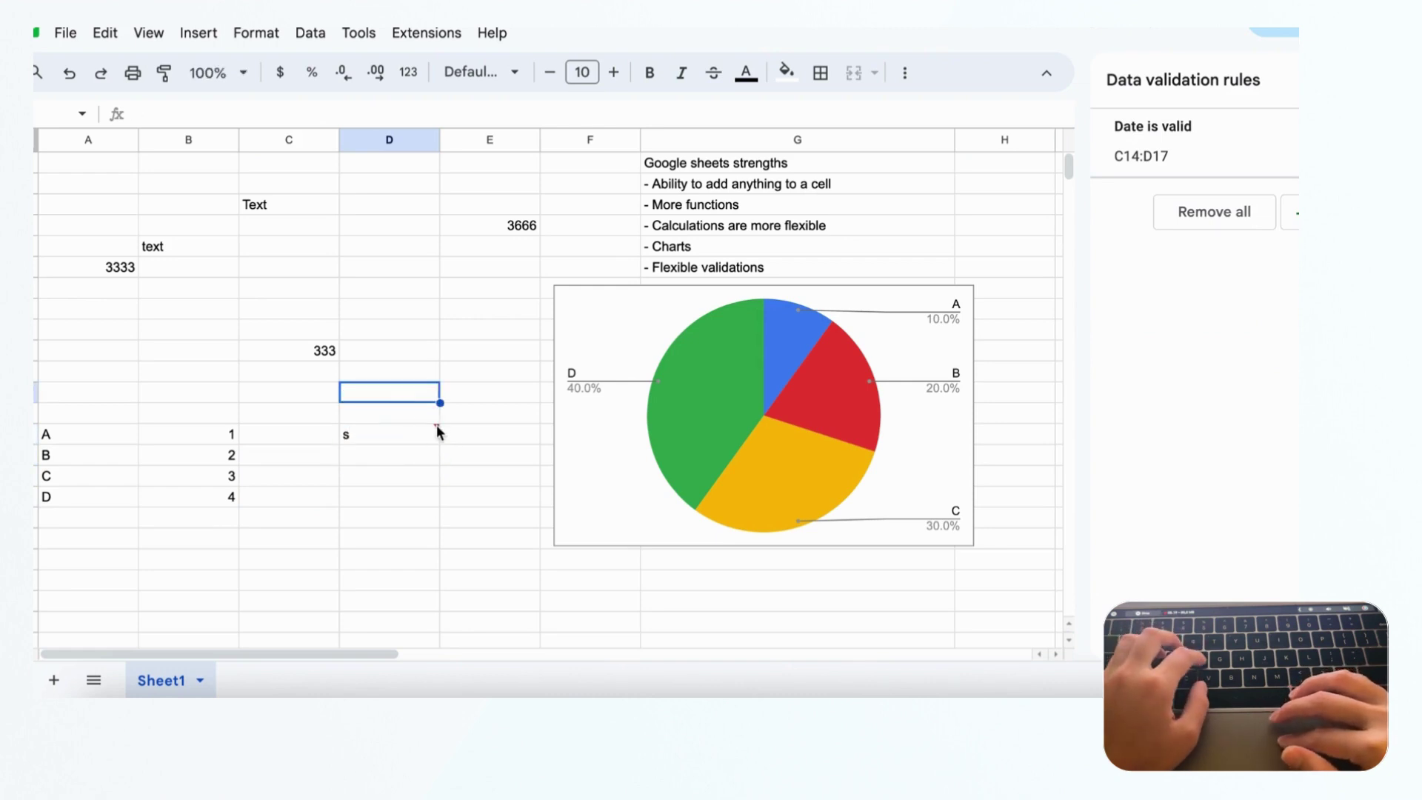
left_click(440, 428)
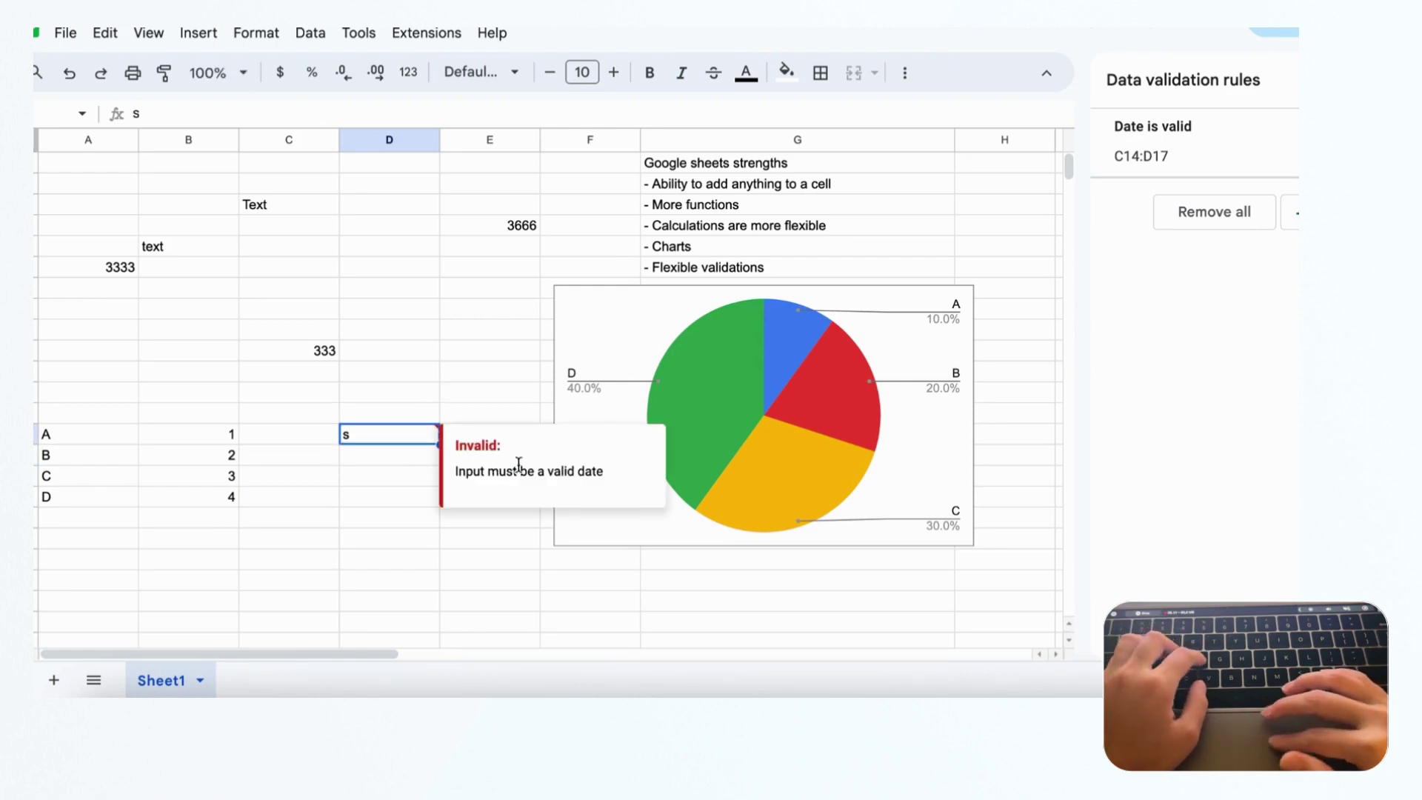
left_click(455, 409)
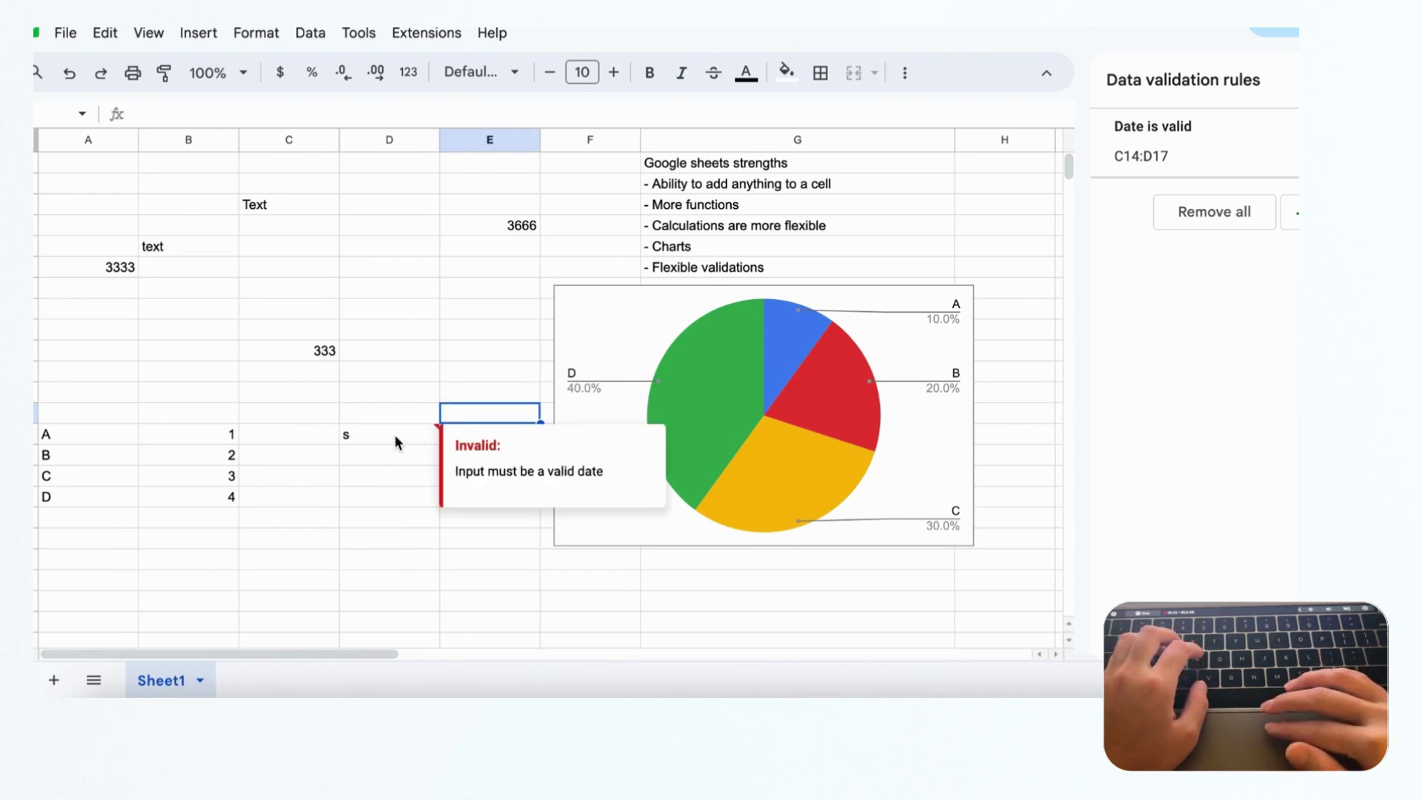
- Return to Notion's table view page, scroll it sideways, and come back after a brief look at Sheets
left_click(463, 703)
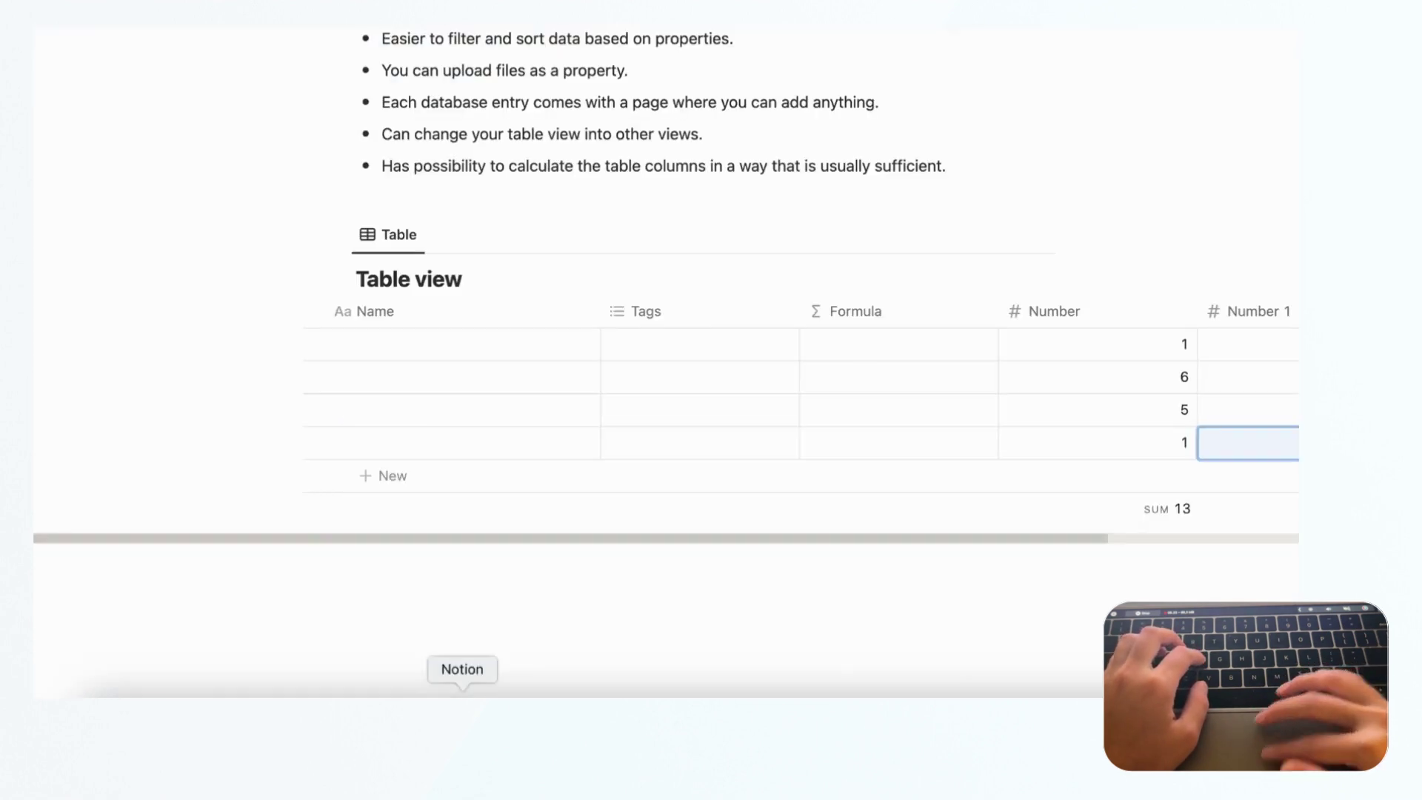
scroll(773, 404, "right", 5)
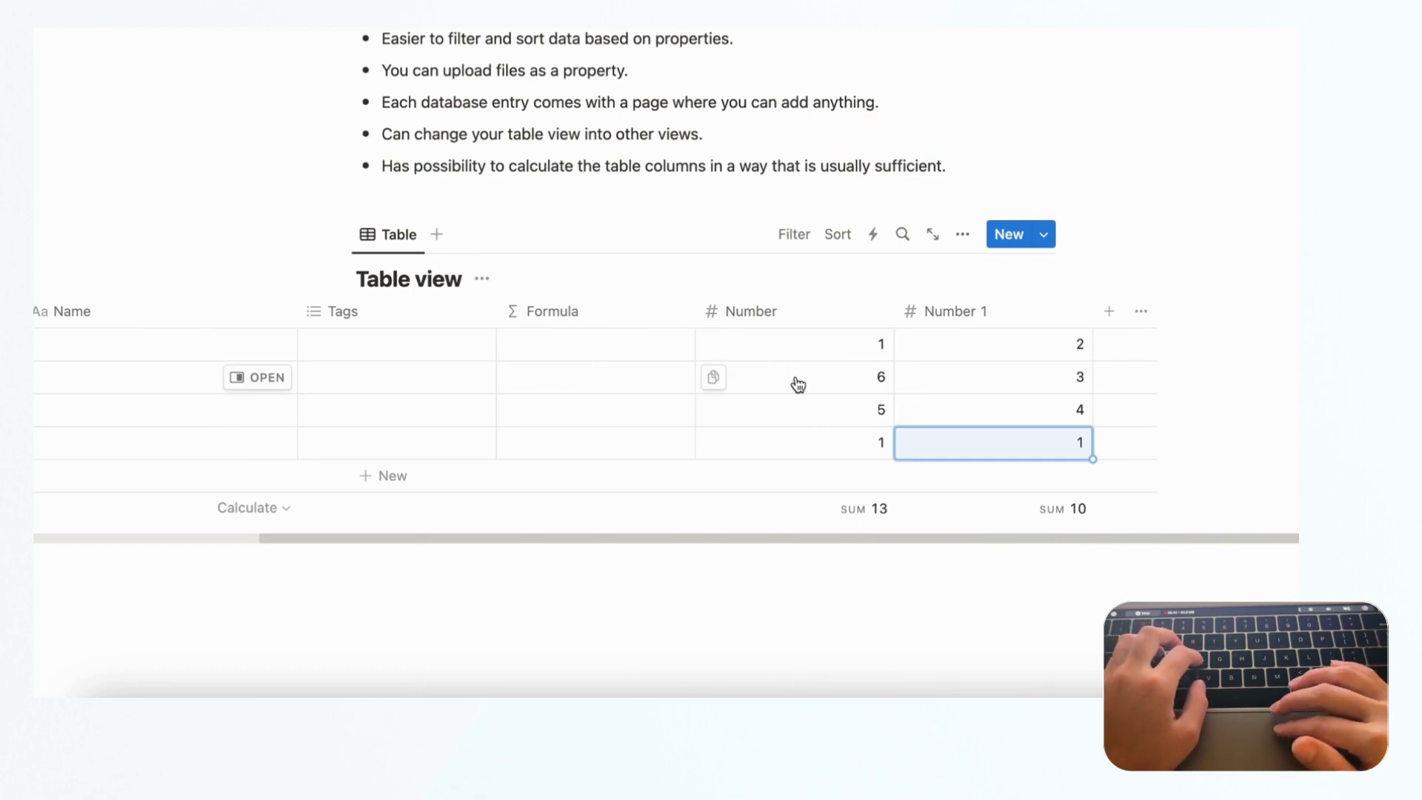
left_click(353, 694)
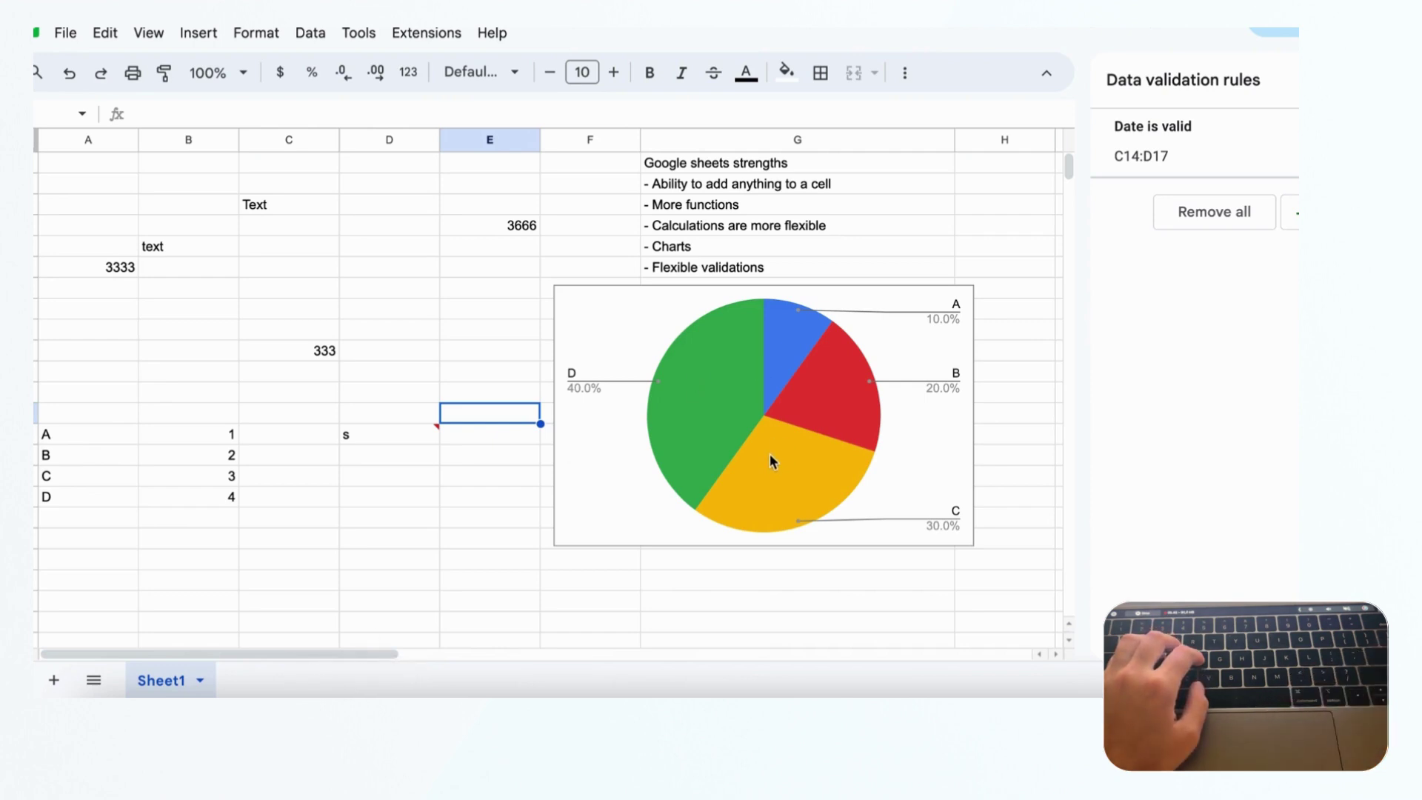
key("super+Tab")
- Scroll the Notion table down and sideways to reach the Number 1 column
scroll(876, 317, "down", 1)
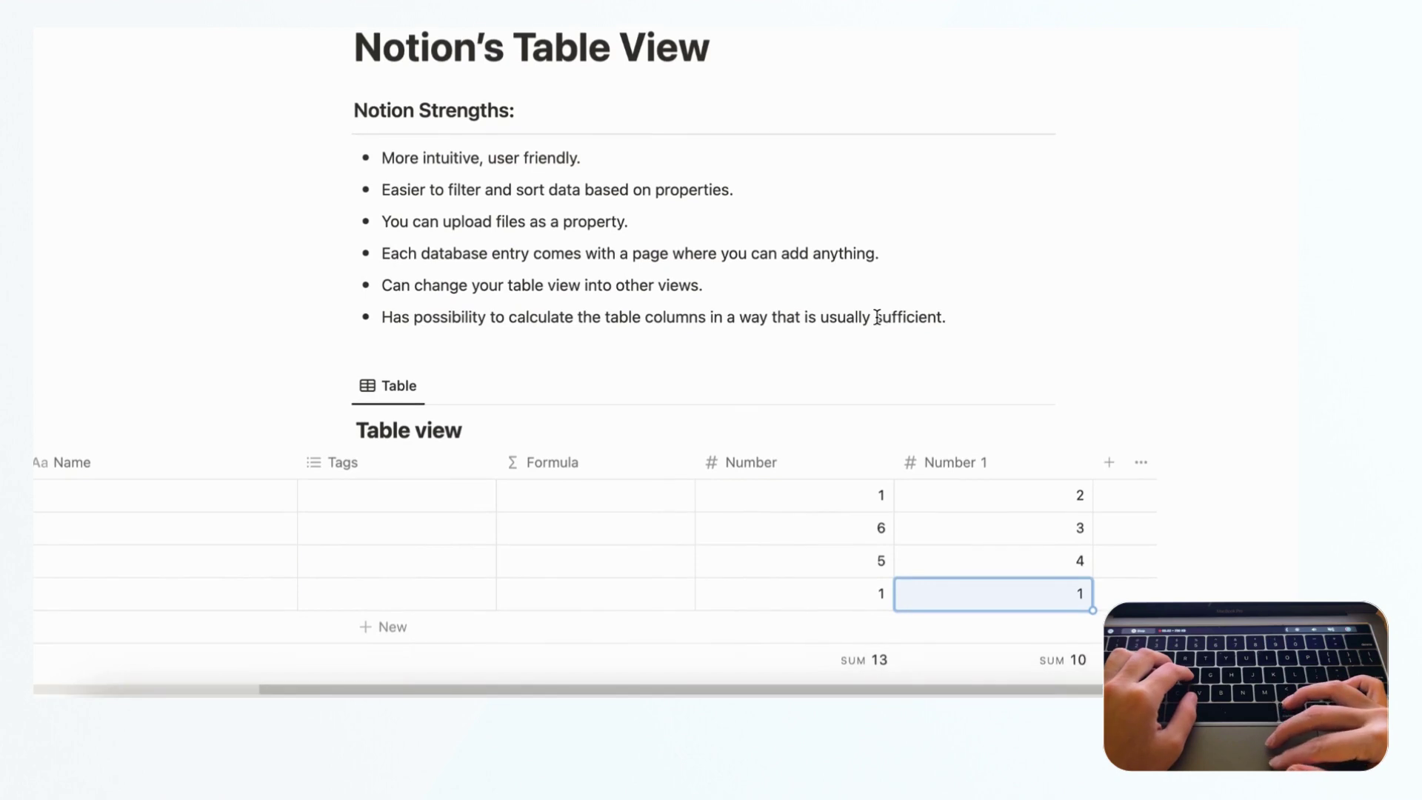
scroll(876, 317, "down", 2)
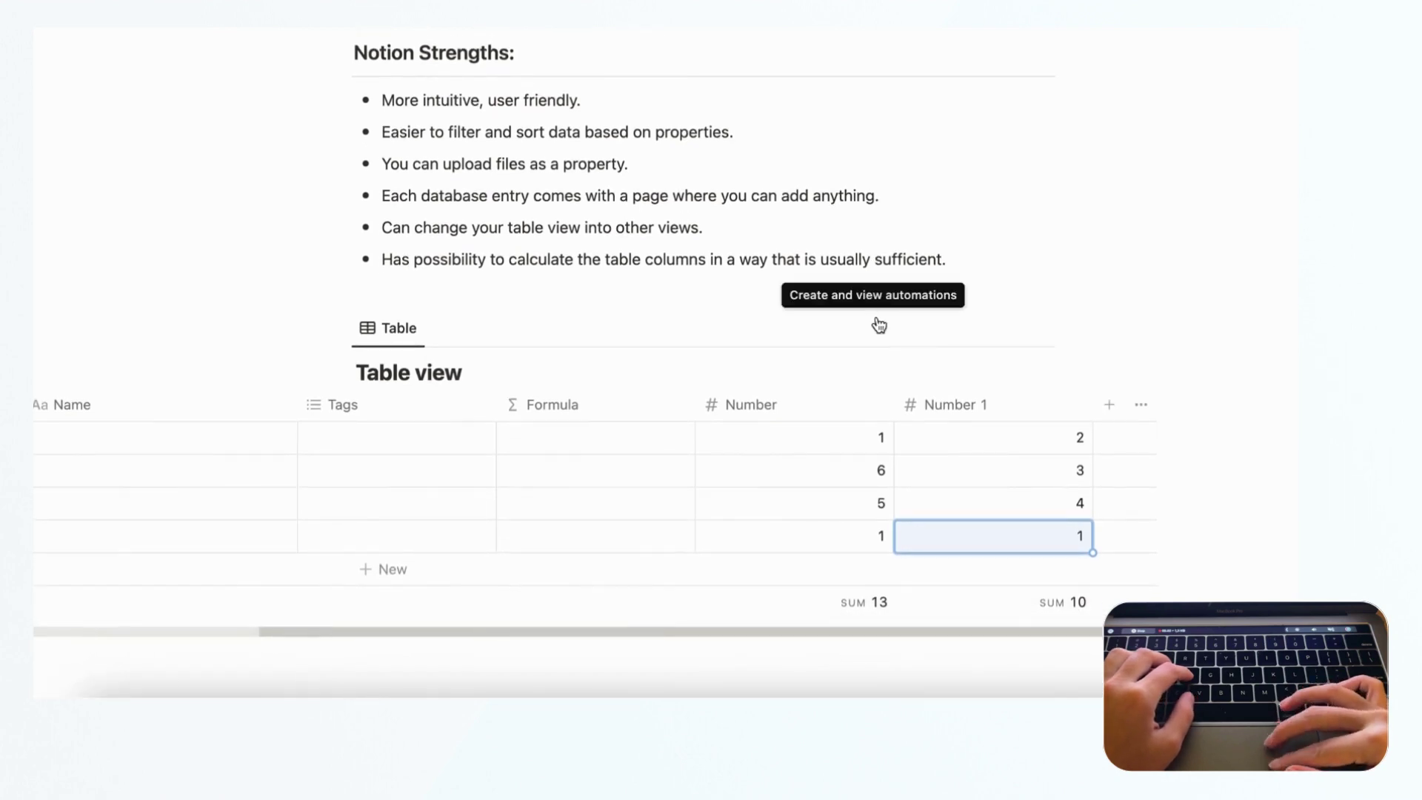
scroll(878, 323, "down", 2)
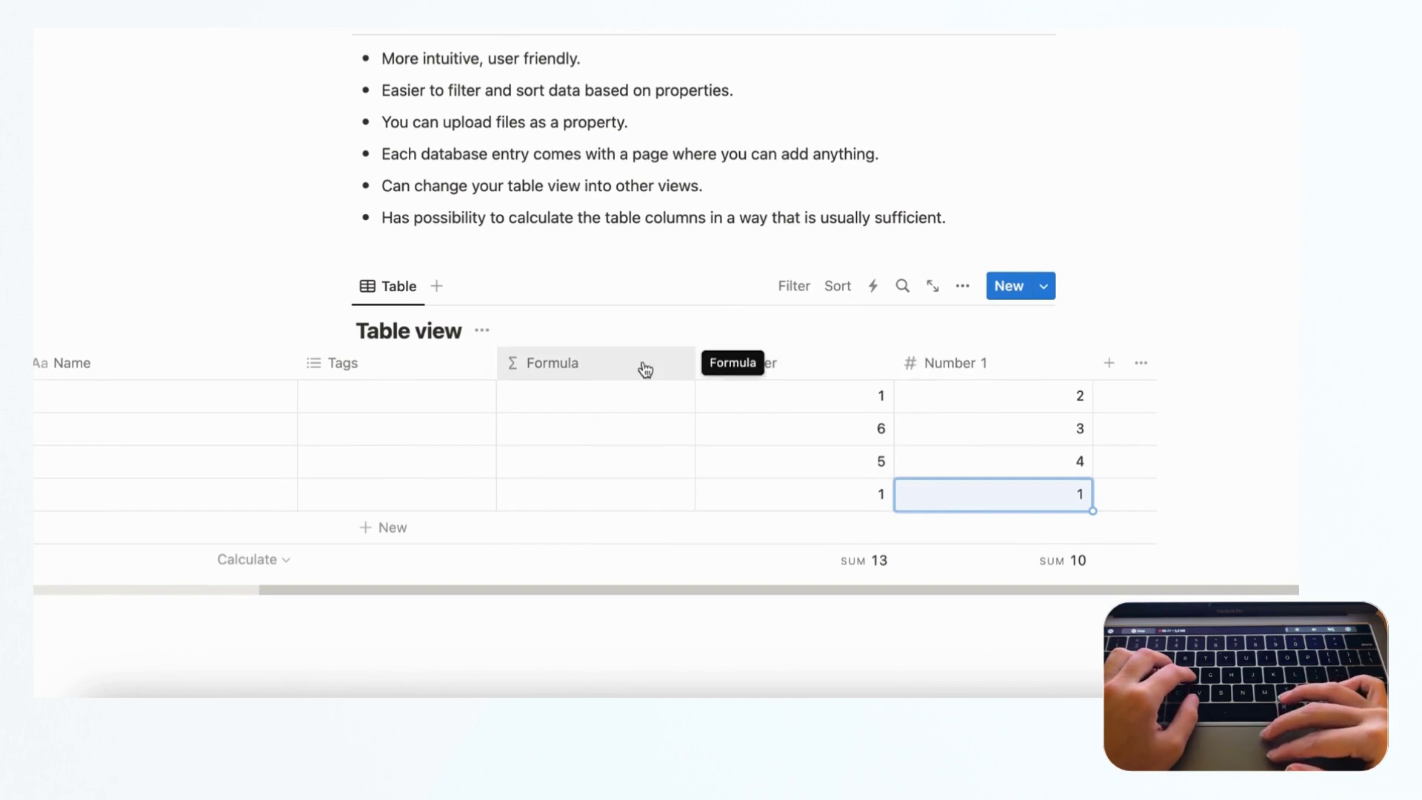
scroll(645, 369, "left", 3)
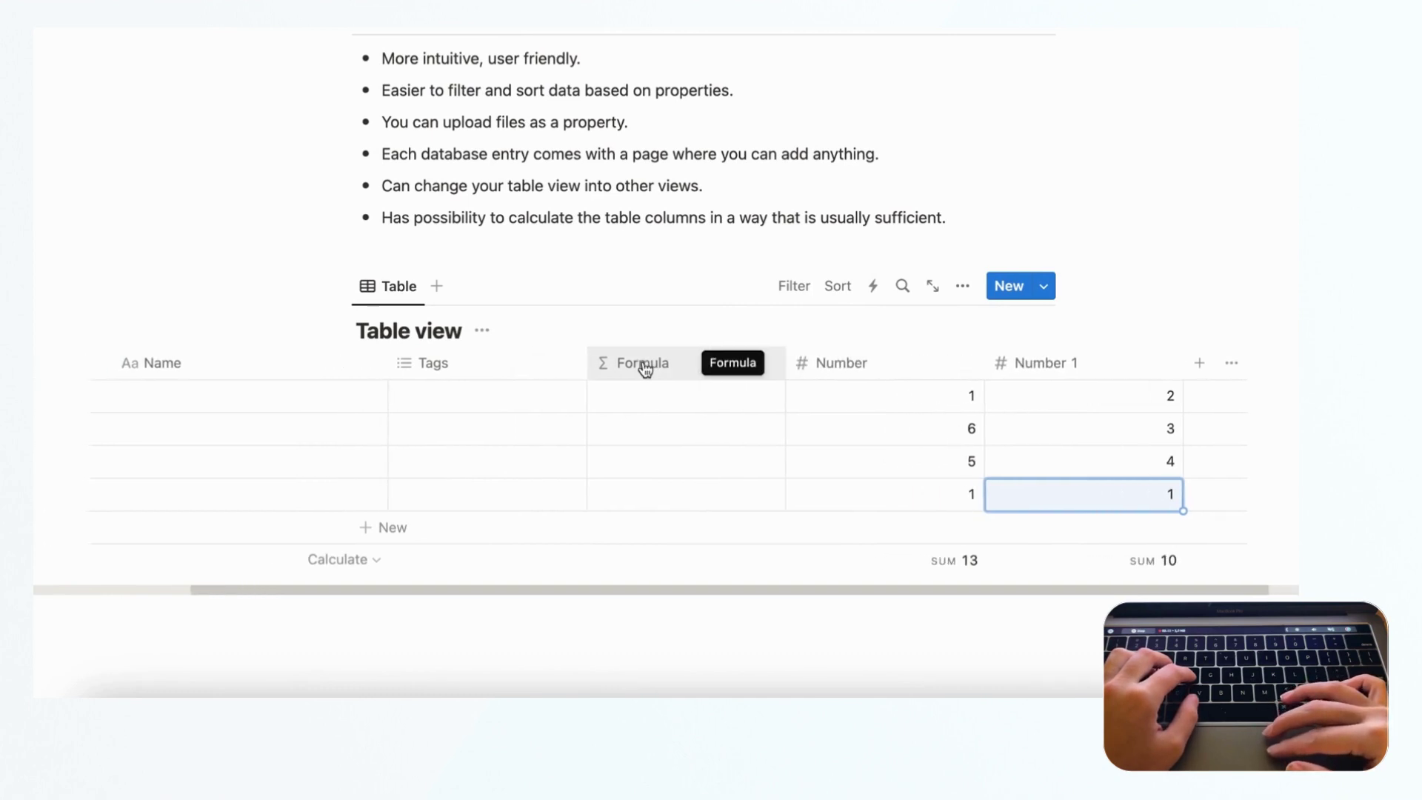
scroll(645, 369, "left", 3)
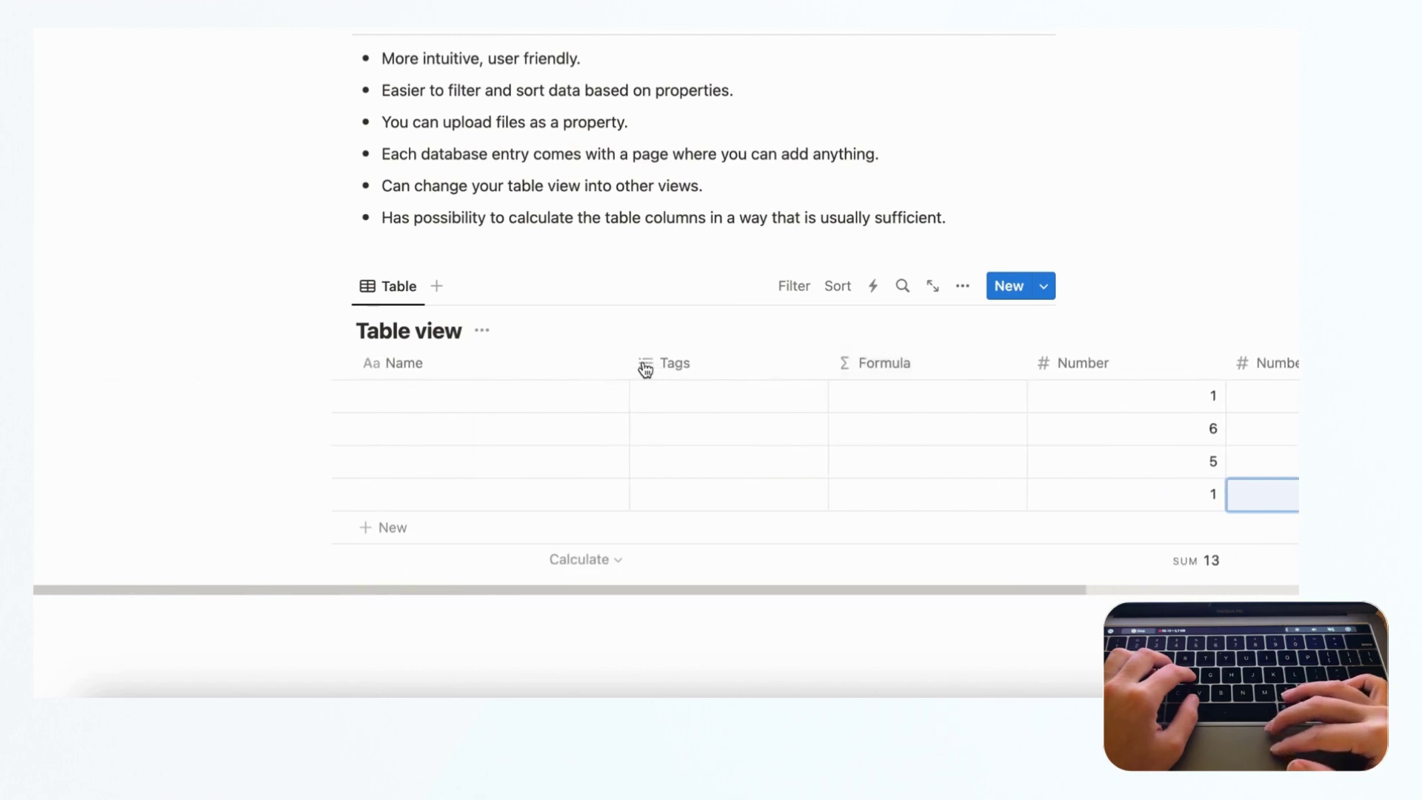
scroll(686, 368, "right", 6)
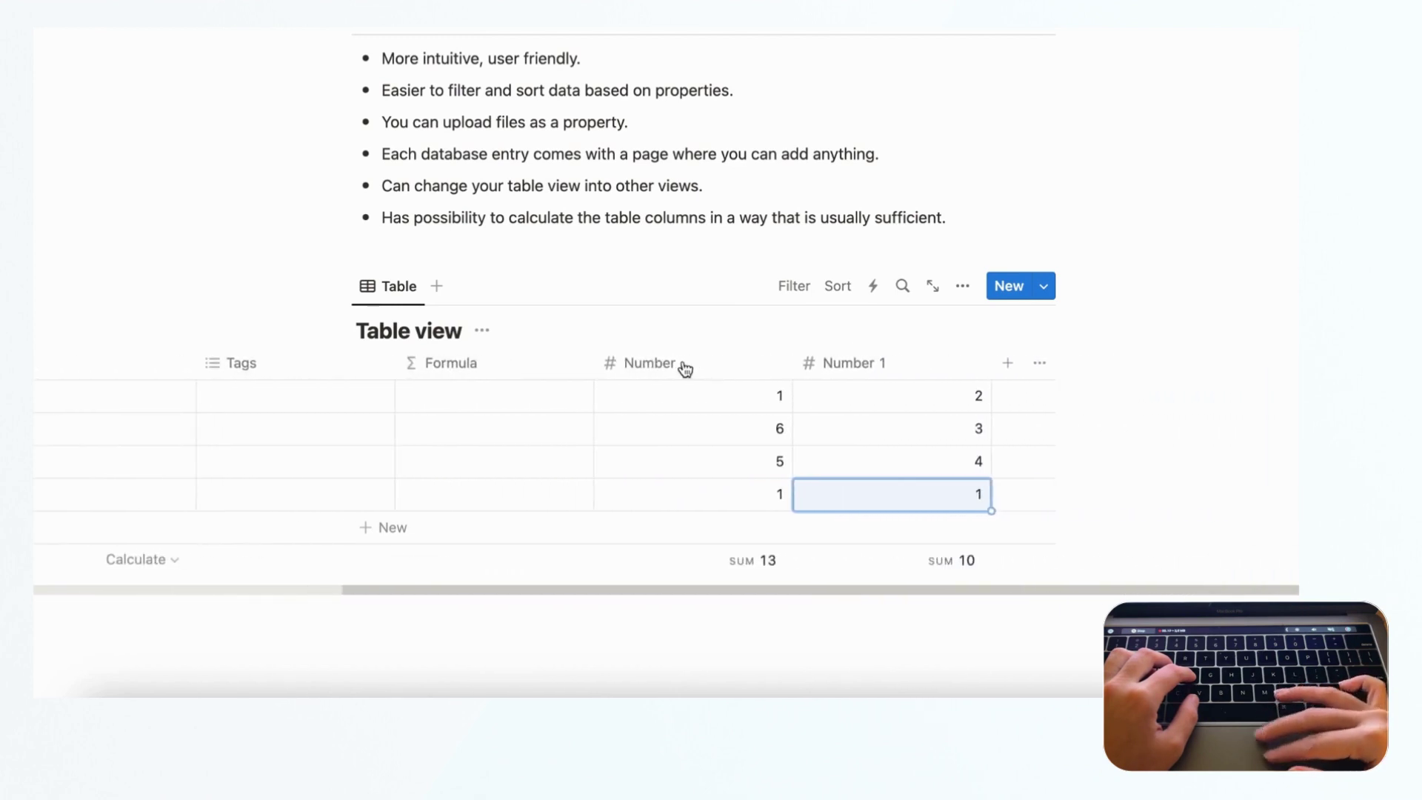
- Open the new-property options, browse the property types, and close the panel without adding one
left_click(1009, 365)
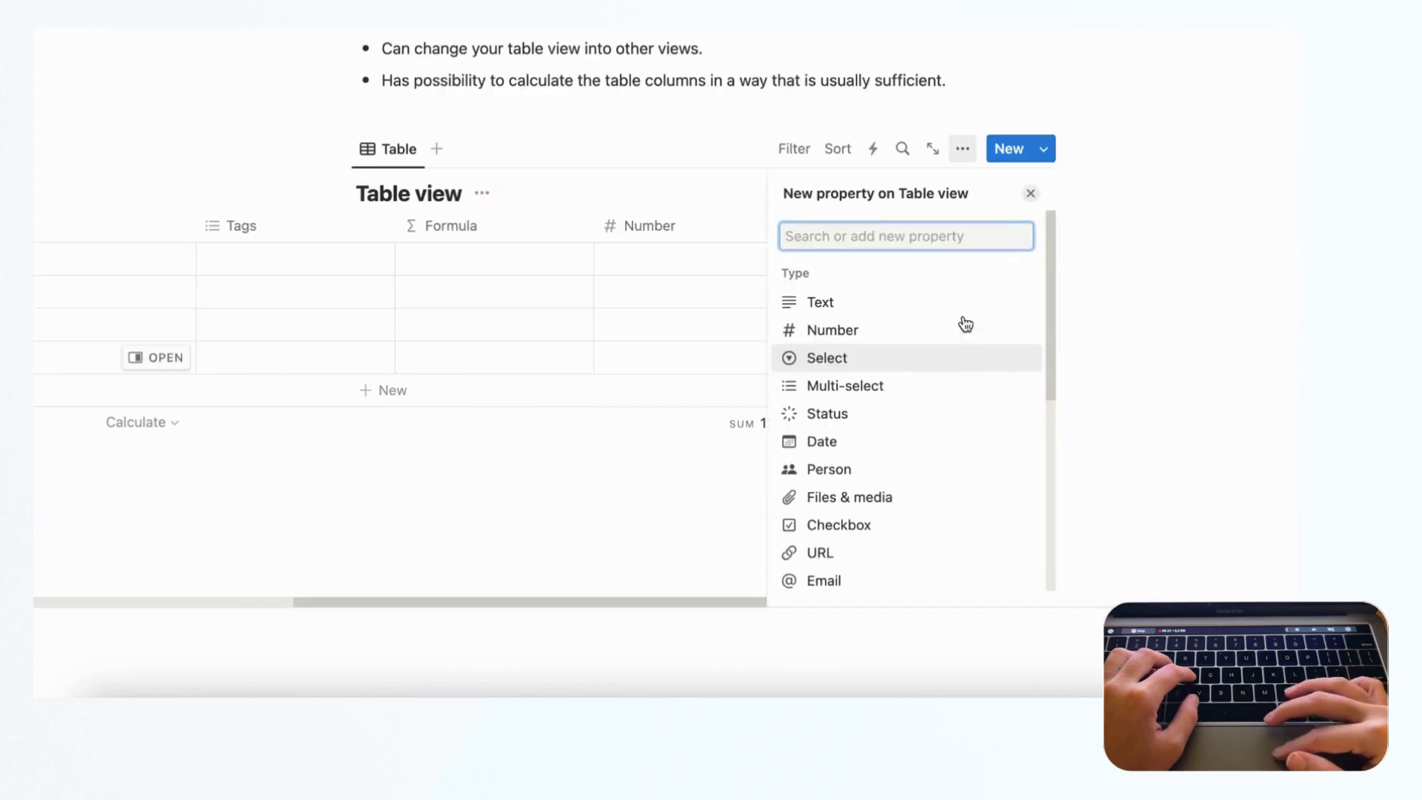
scroll(974, 378, "down", 3)
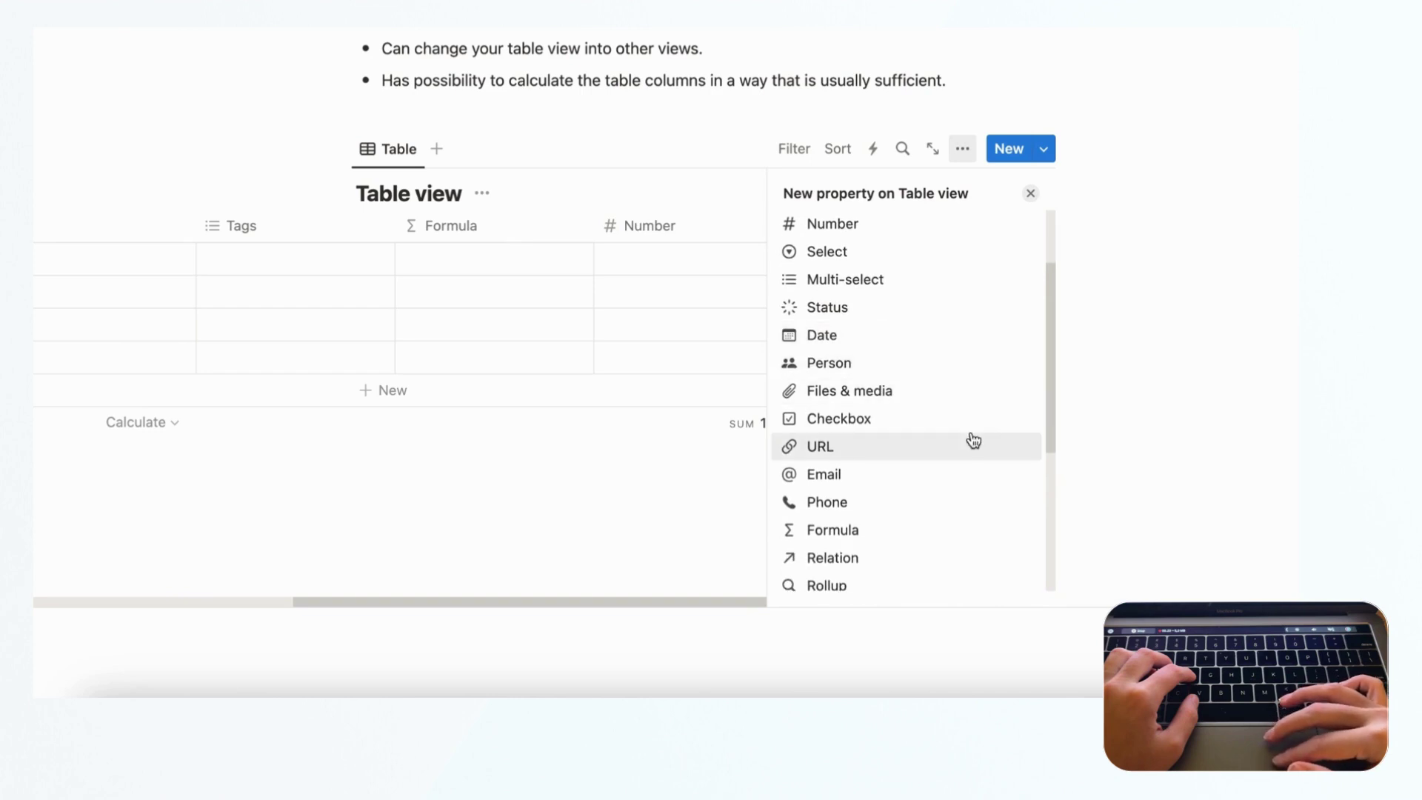
scroll(972, 438, "down", 1)
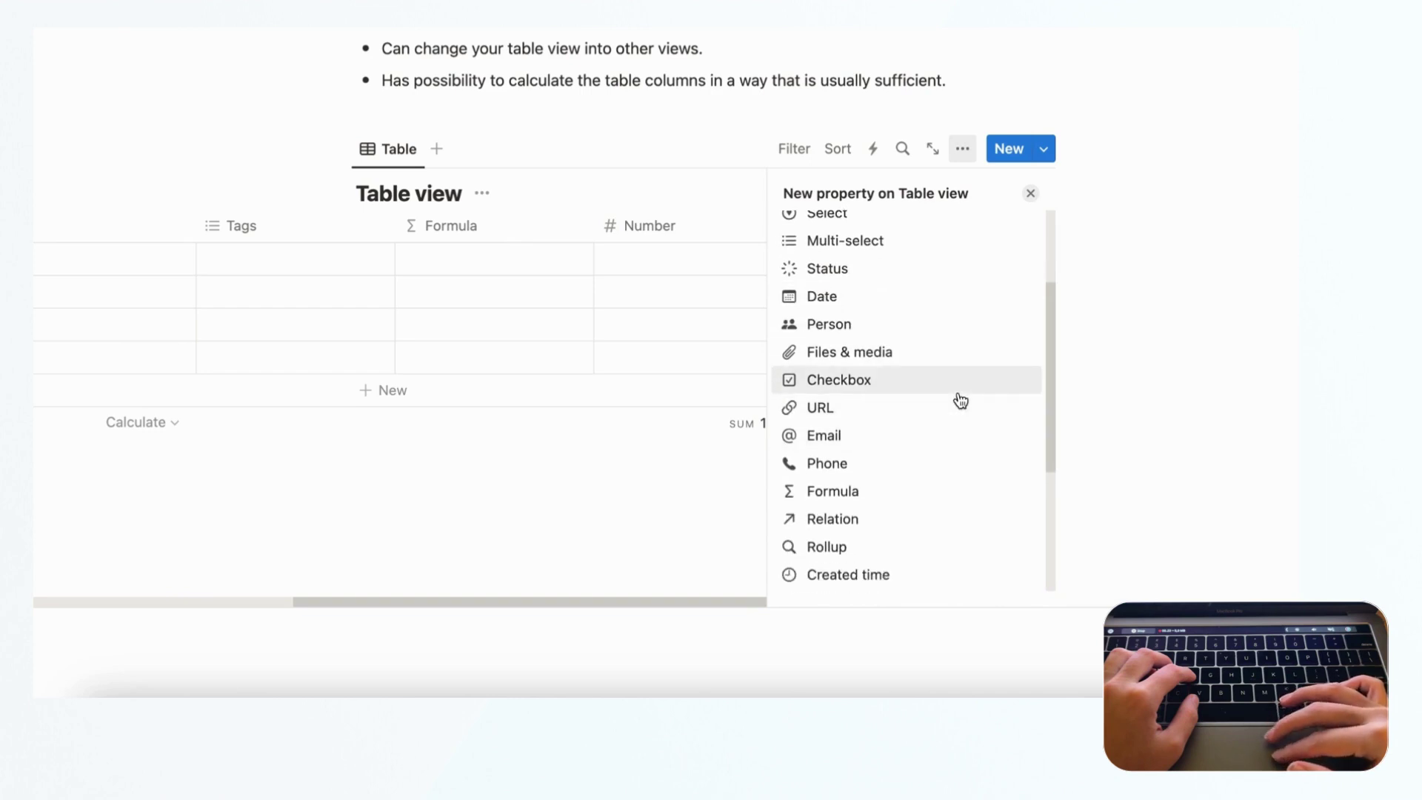
scroll(960, 402, "up", 3)
scroll(961, 401, "up", 2)
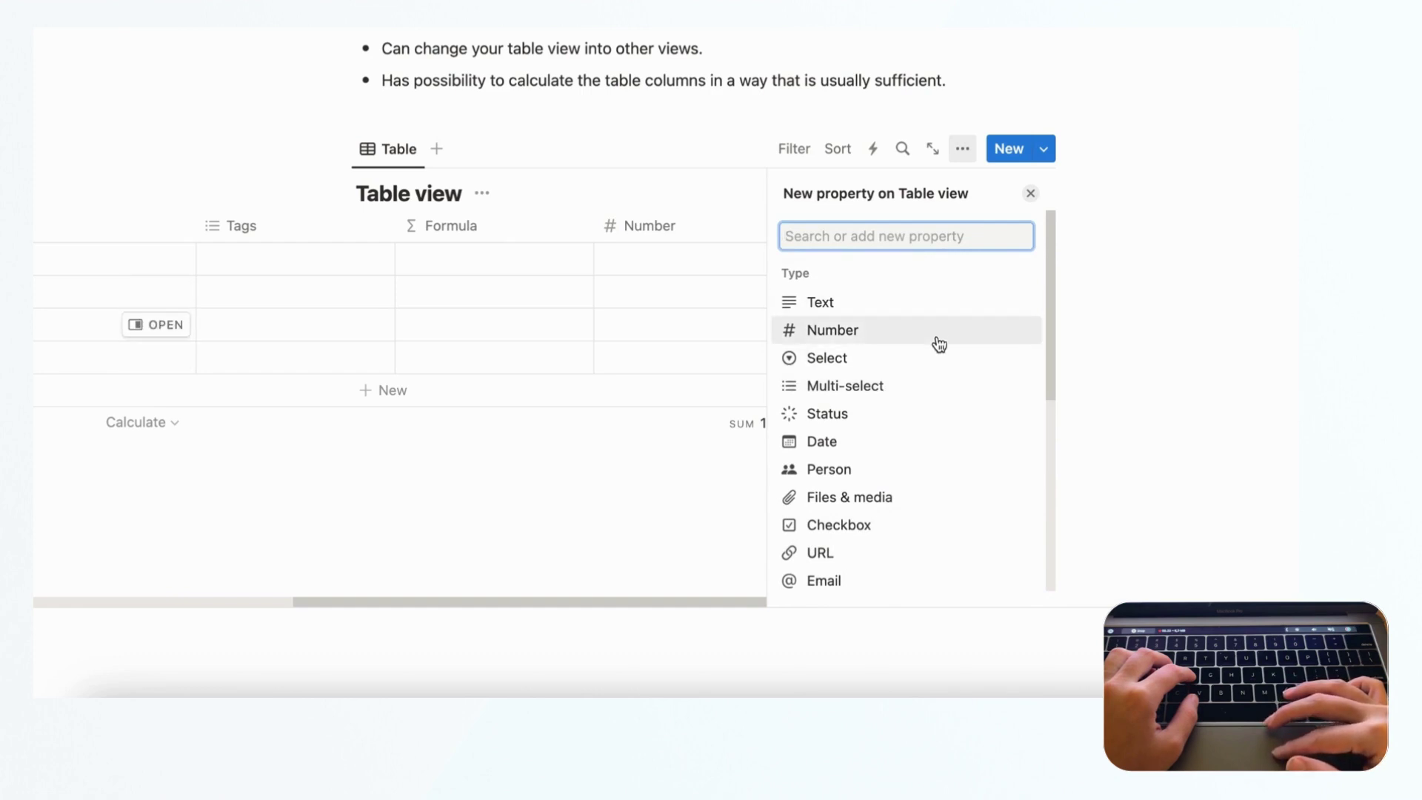
scroll(940, 385, "down", 1)
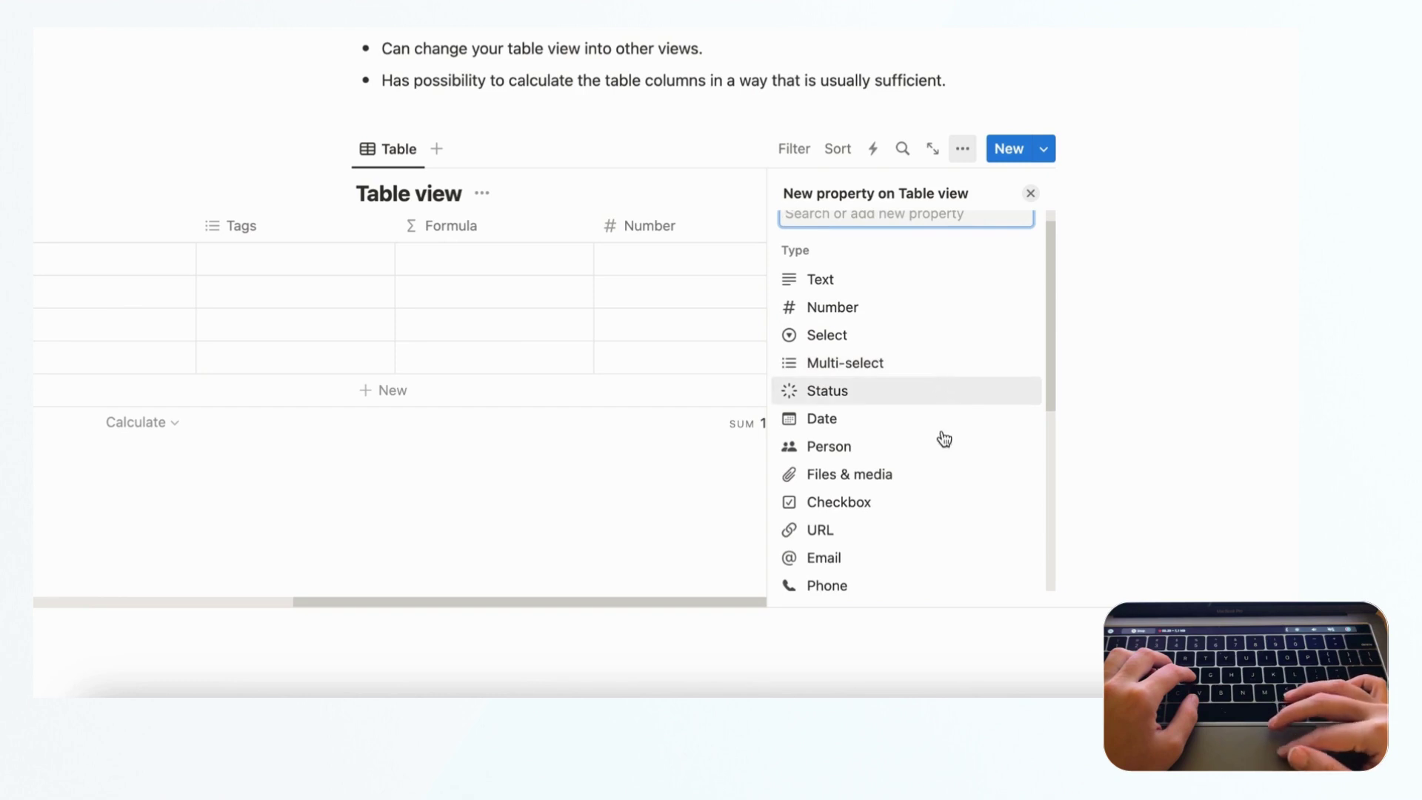
left_click(1030, 195)
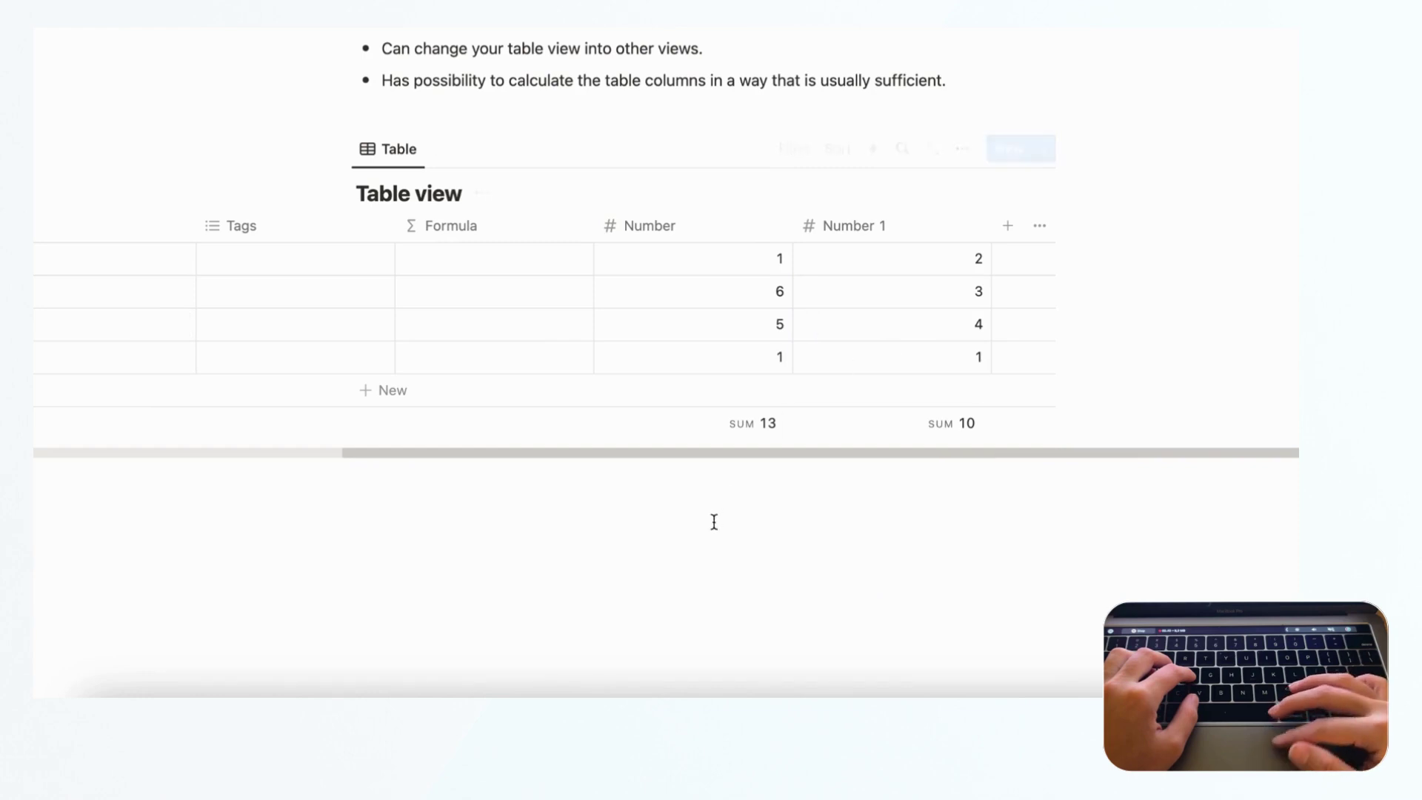
- Check that cell E4 holds =SUM(A6,C10) in Google Sheets, then go back to Notion
left_click(359, 685)
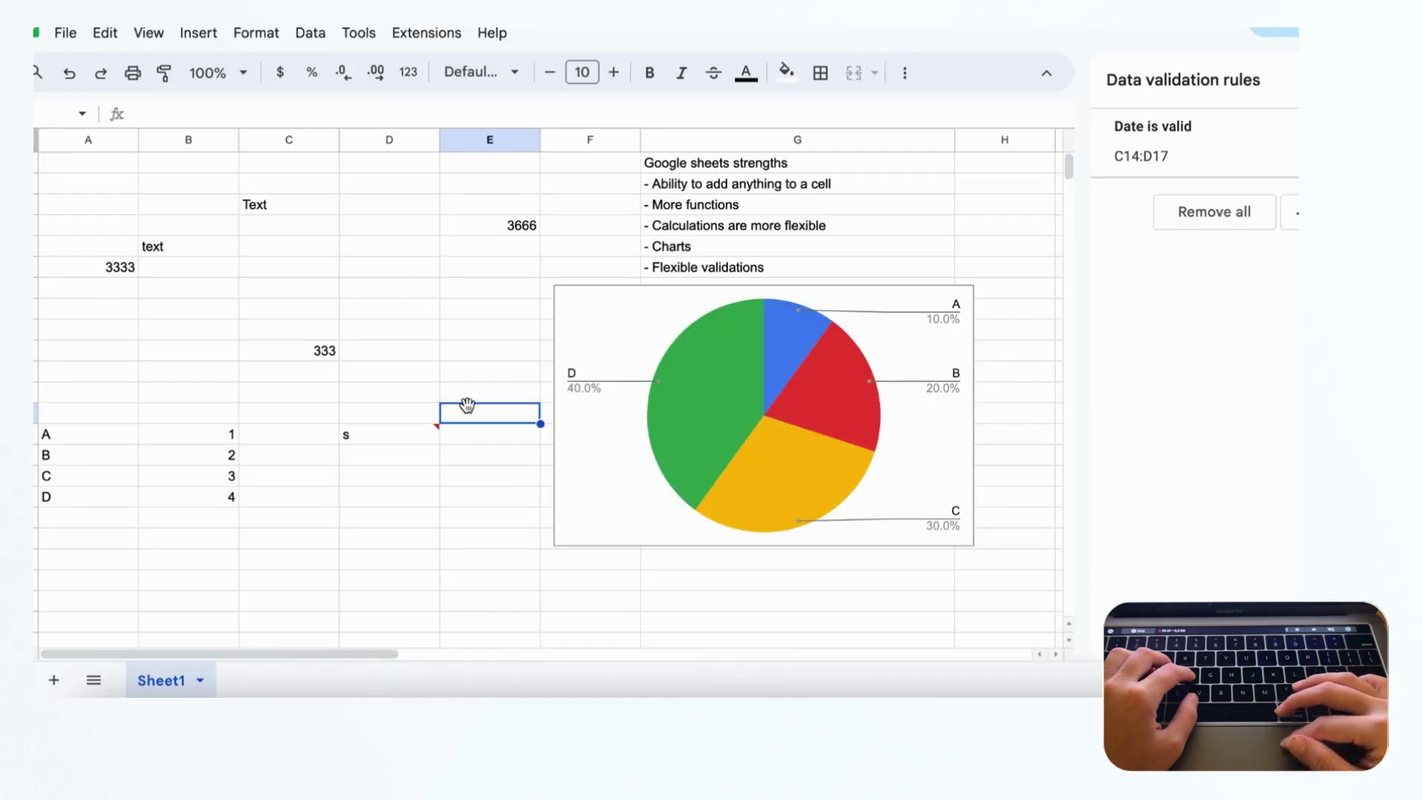
left_click(482, 225)
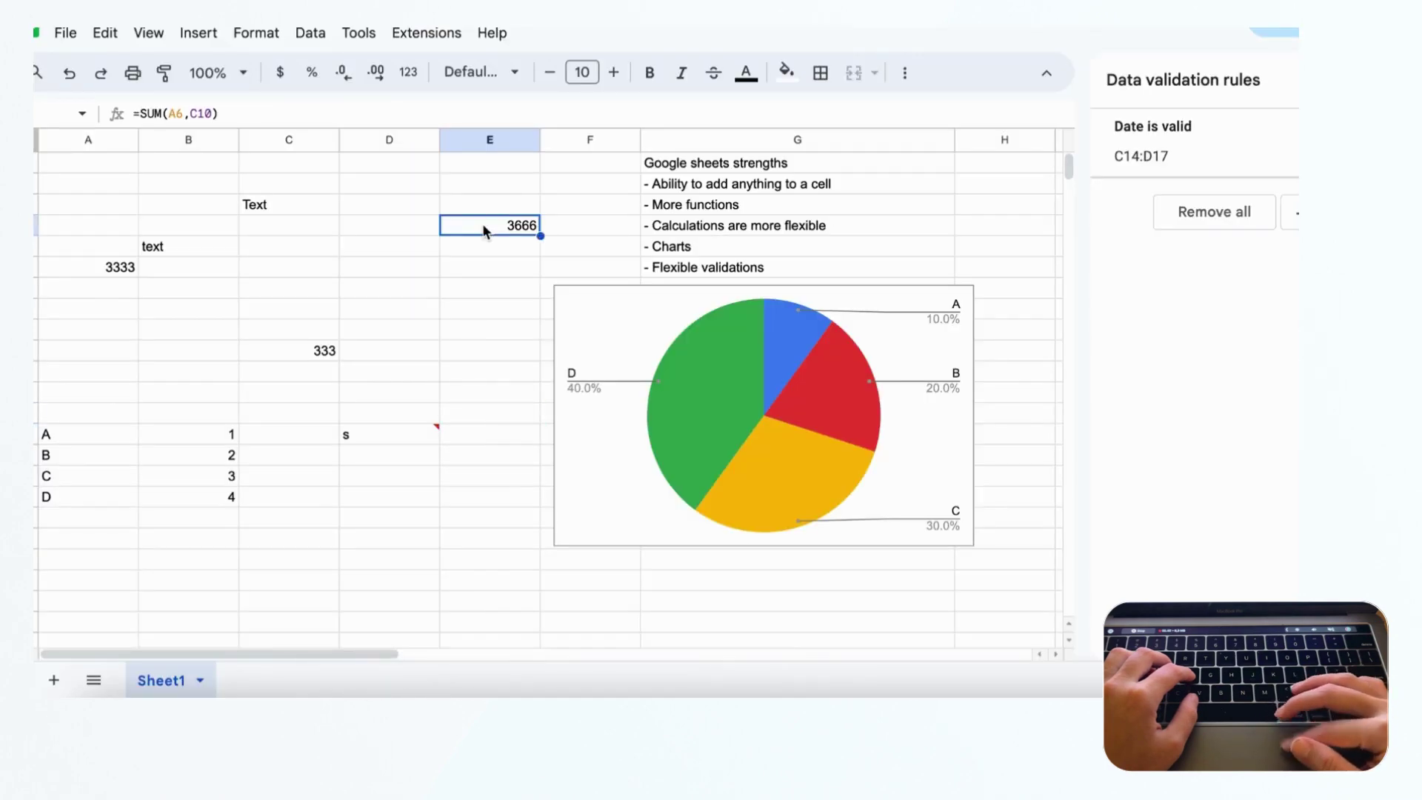
left_click(134, 114)
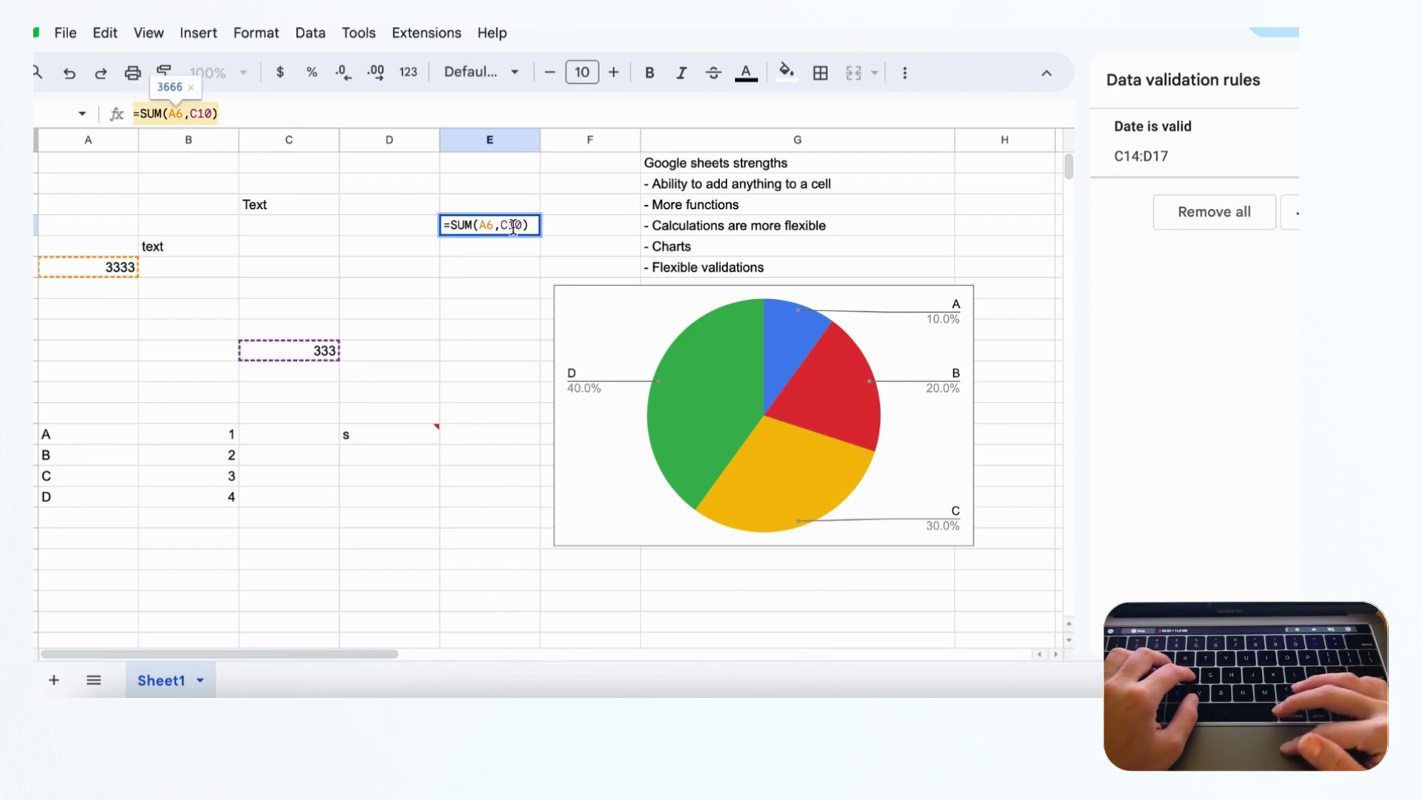
left_click(461, 709)
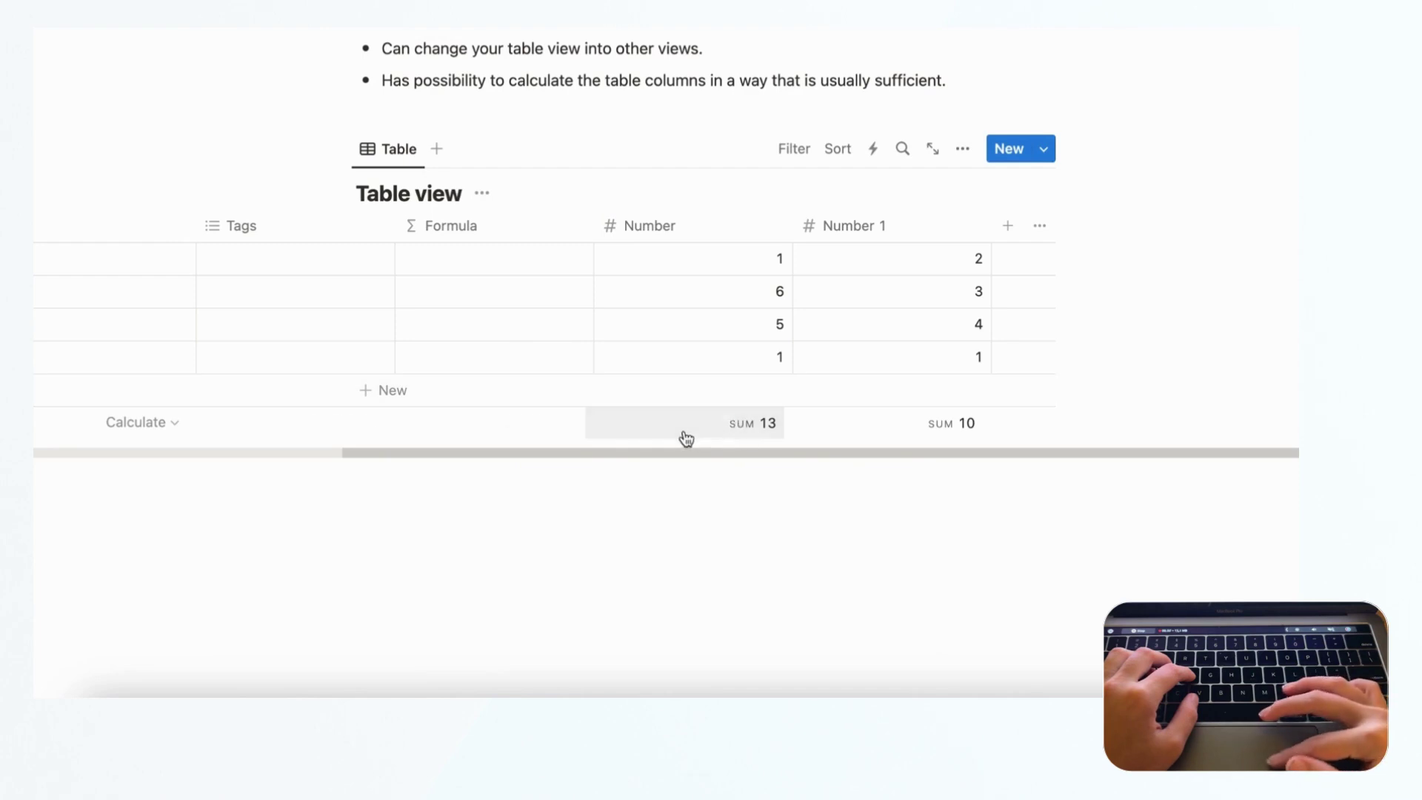
left_click(555, 428)
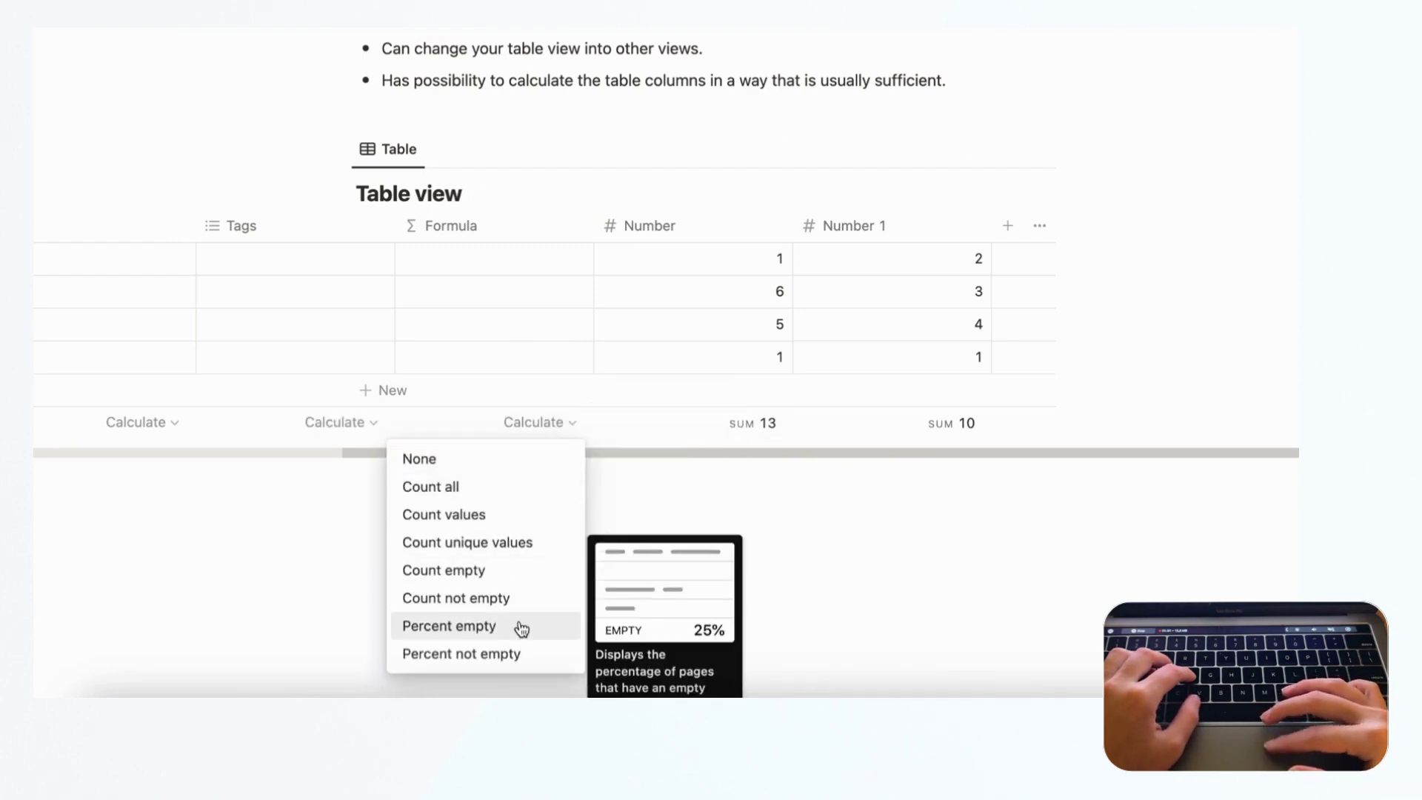
left_click(694, 428)
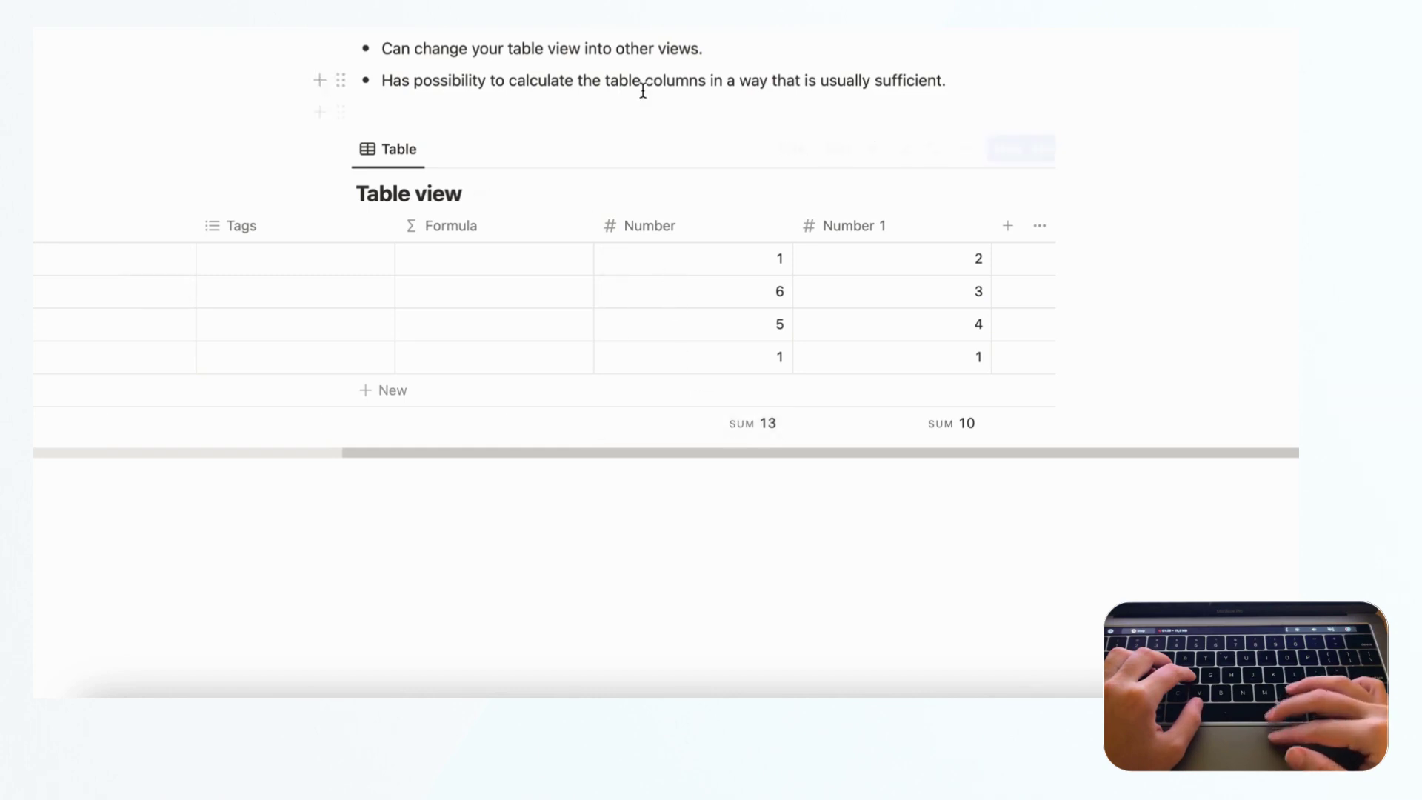
scroll(643, 97, "up", 2)
scroll(642, 100, "up", 1)
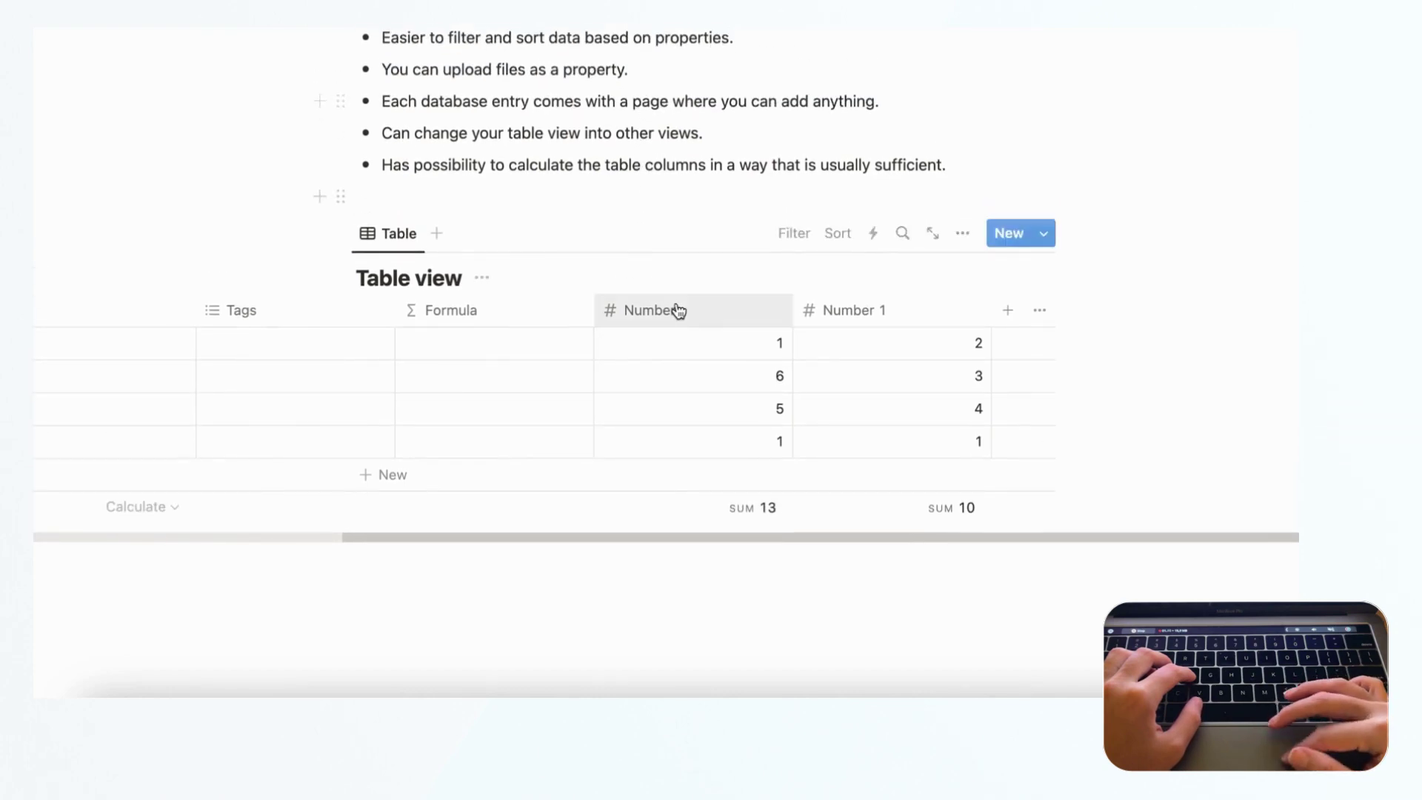
scroll(578, 309, "left", 3)
scroll(578, 310, "left", 5)
scroll(628, 318, "right", 5)
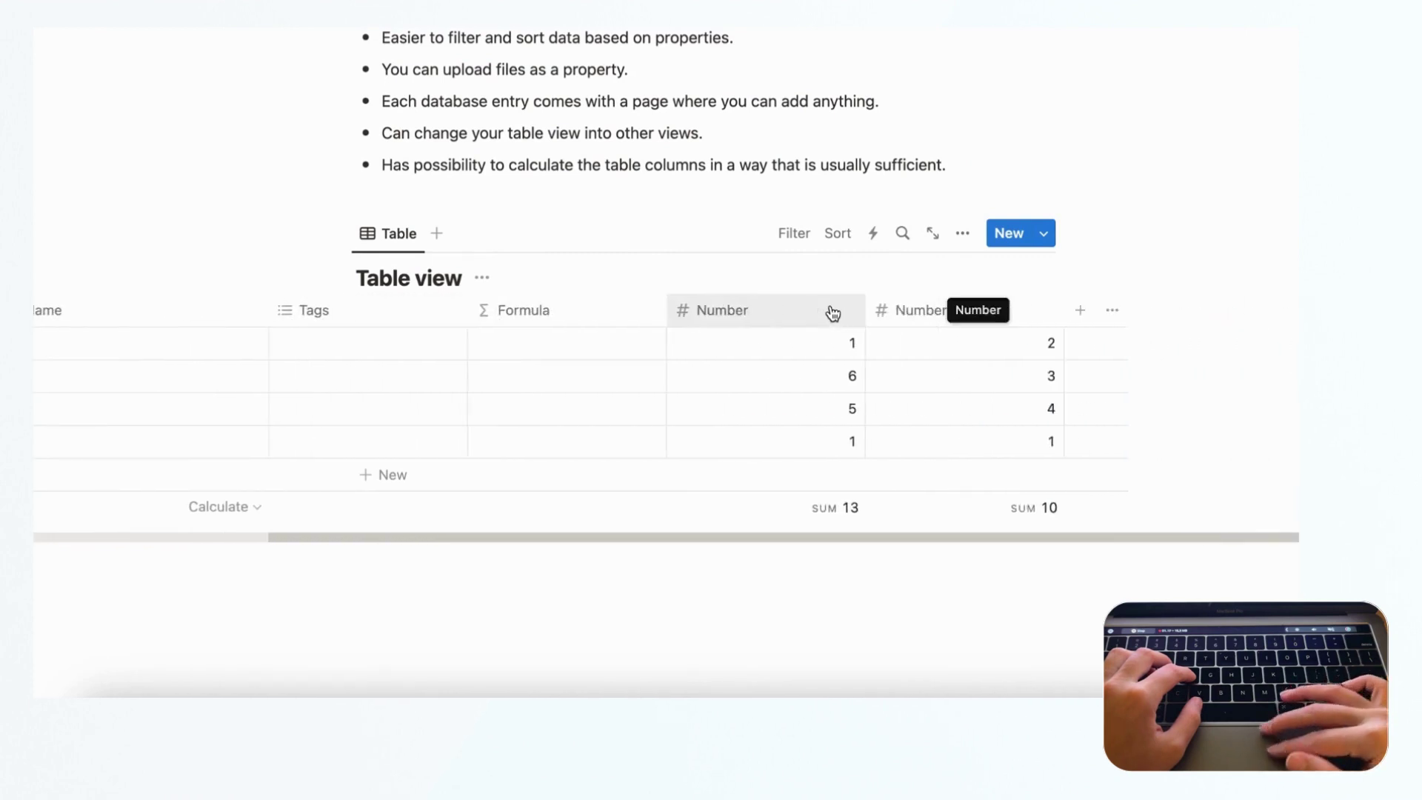
scroll(832, 311, "right", 3)
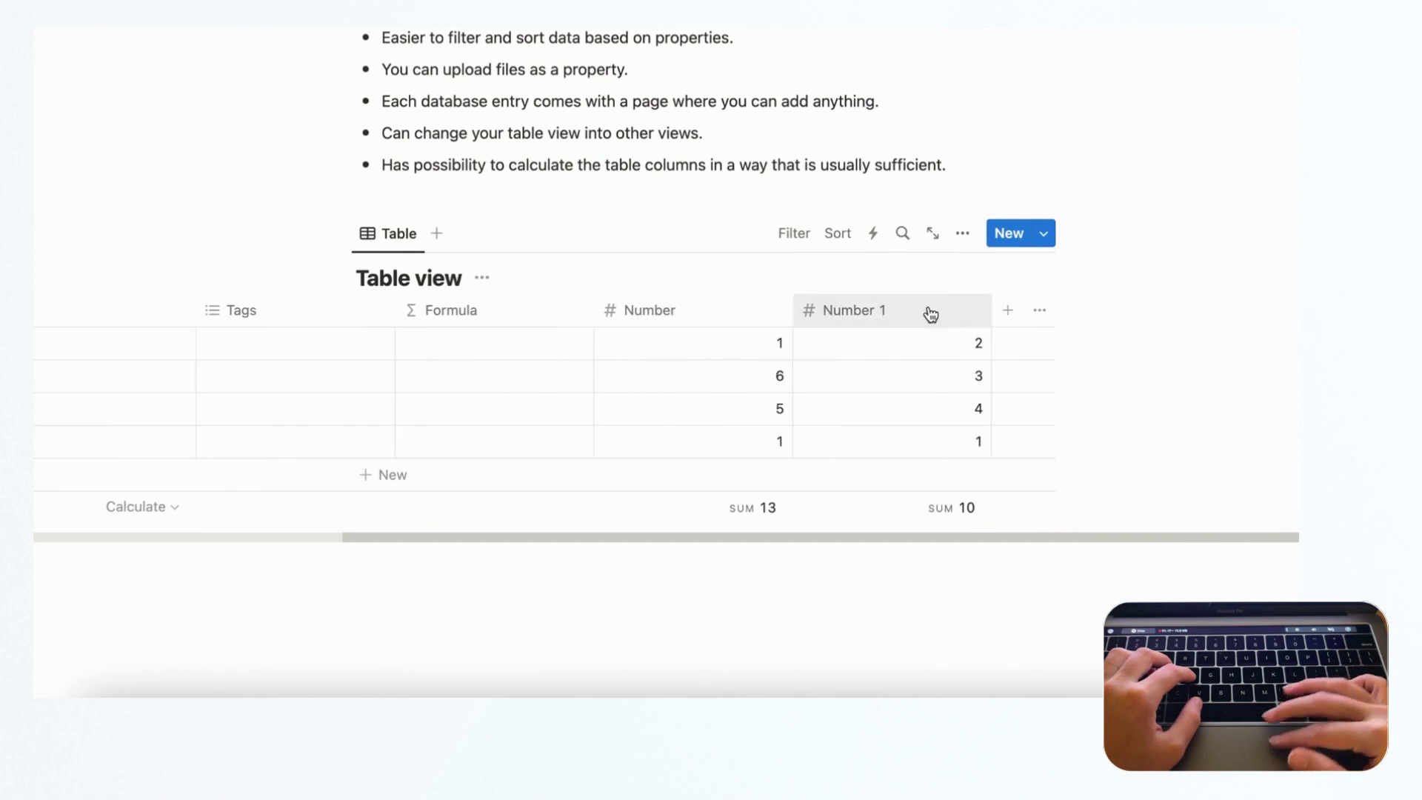
scroll(717, 311, "left", 5)
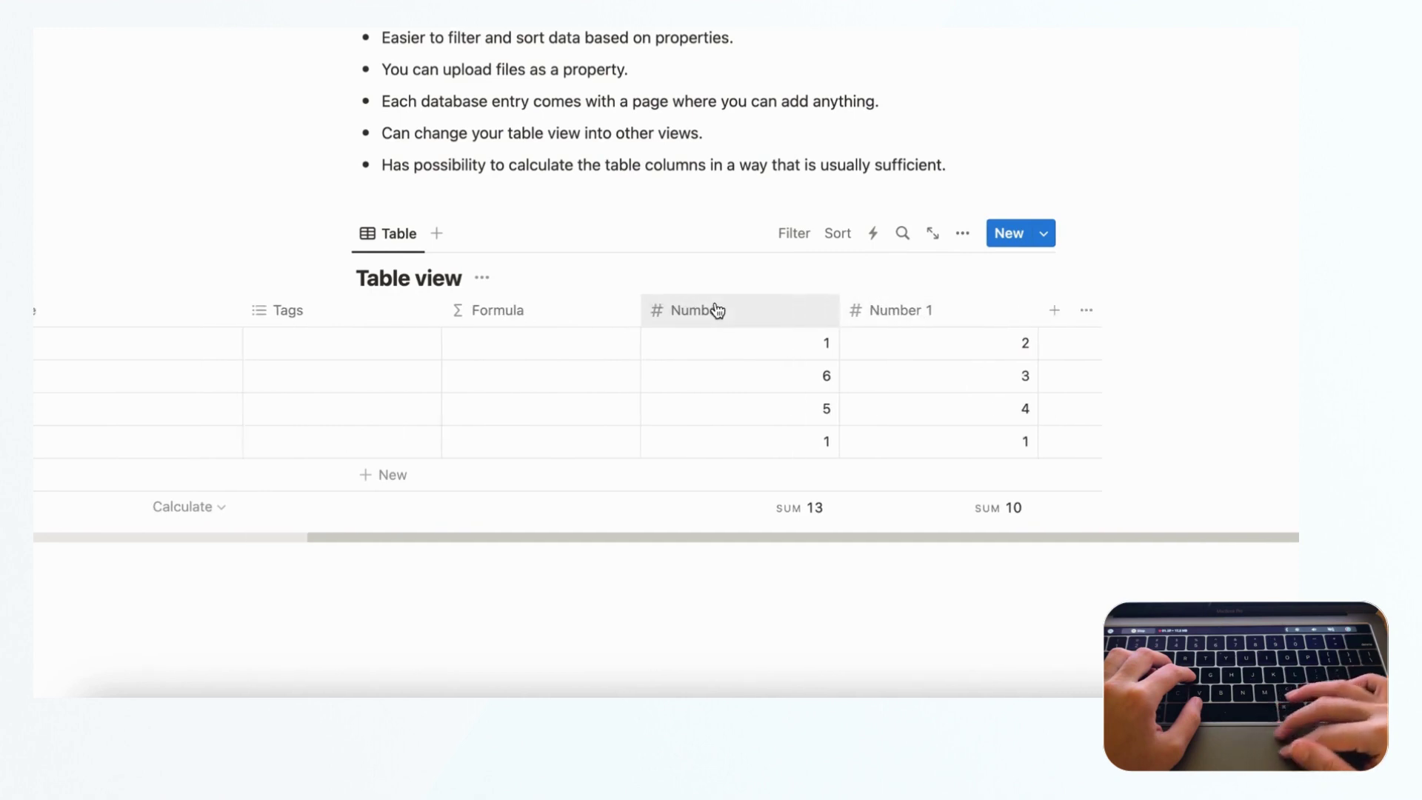
left_click(786, 237)
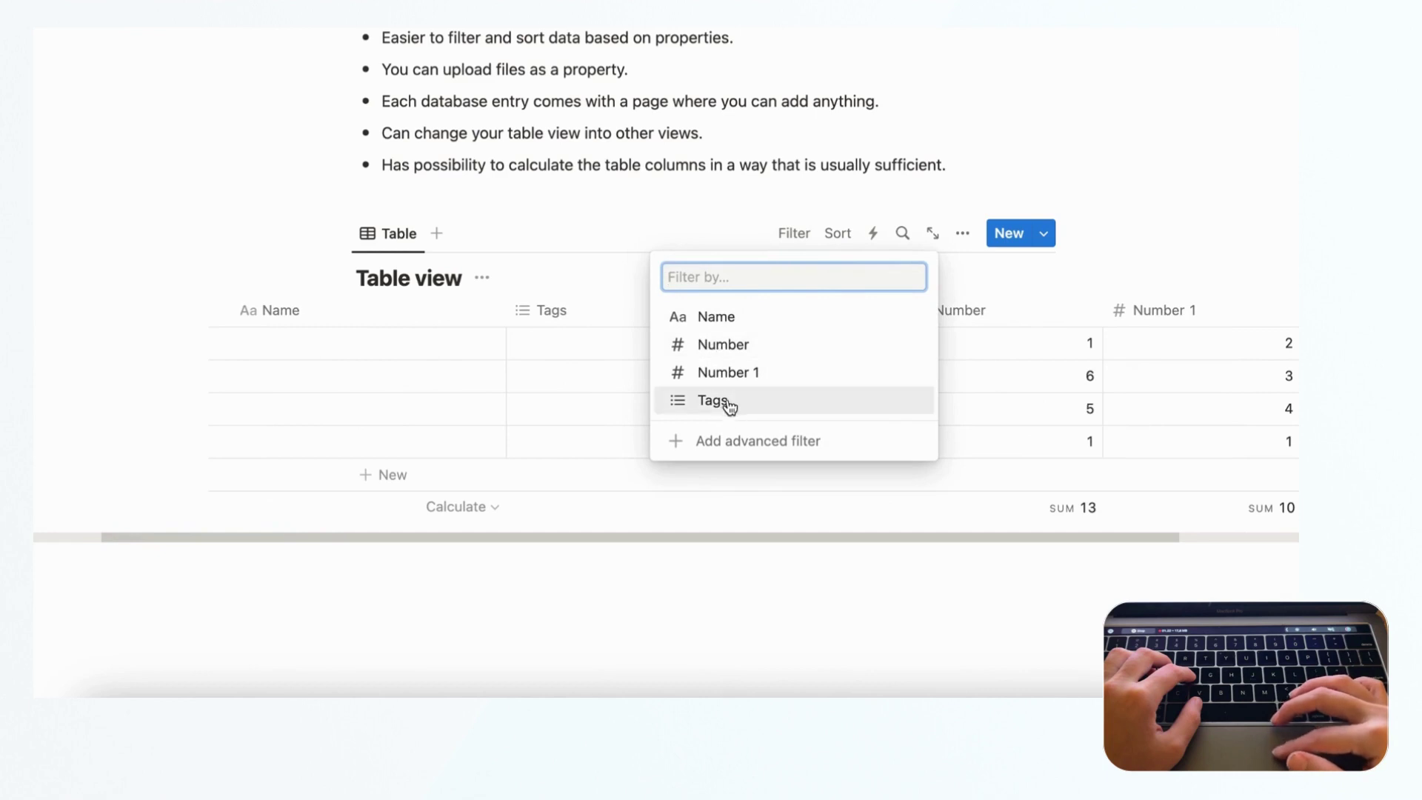
left_click(844, 240)
left_click(844, 239)
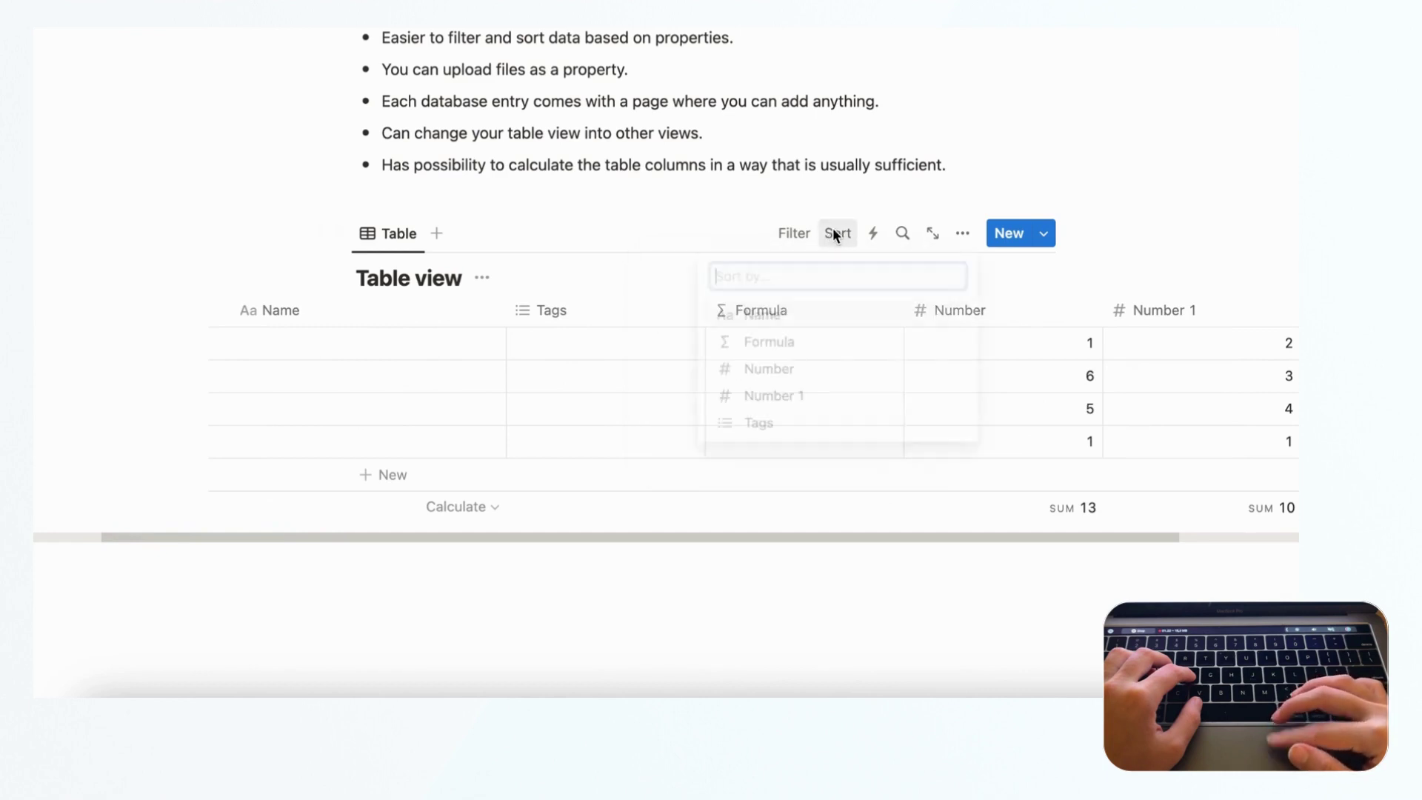
left_click(1016, 288)
scroll(1028, 391, "right", 3)
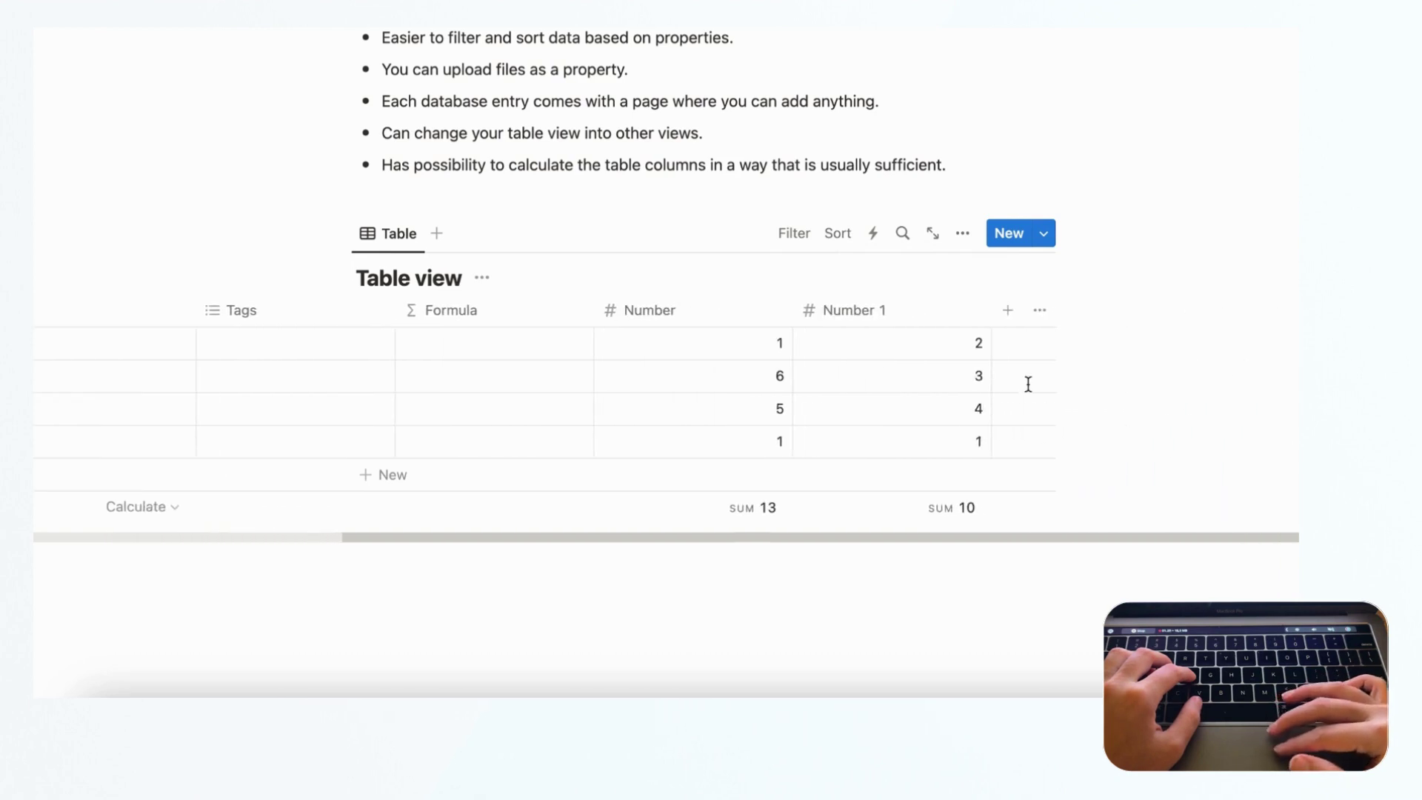
scroll(1029, 391, "left", 5)
scroll(1030, 392, "left", 1)
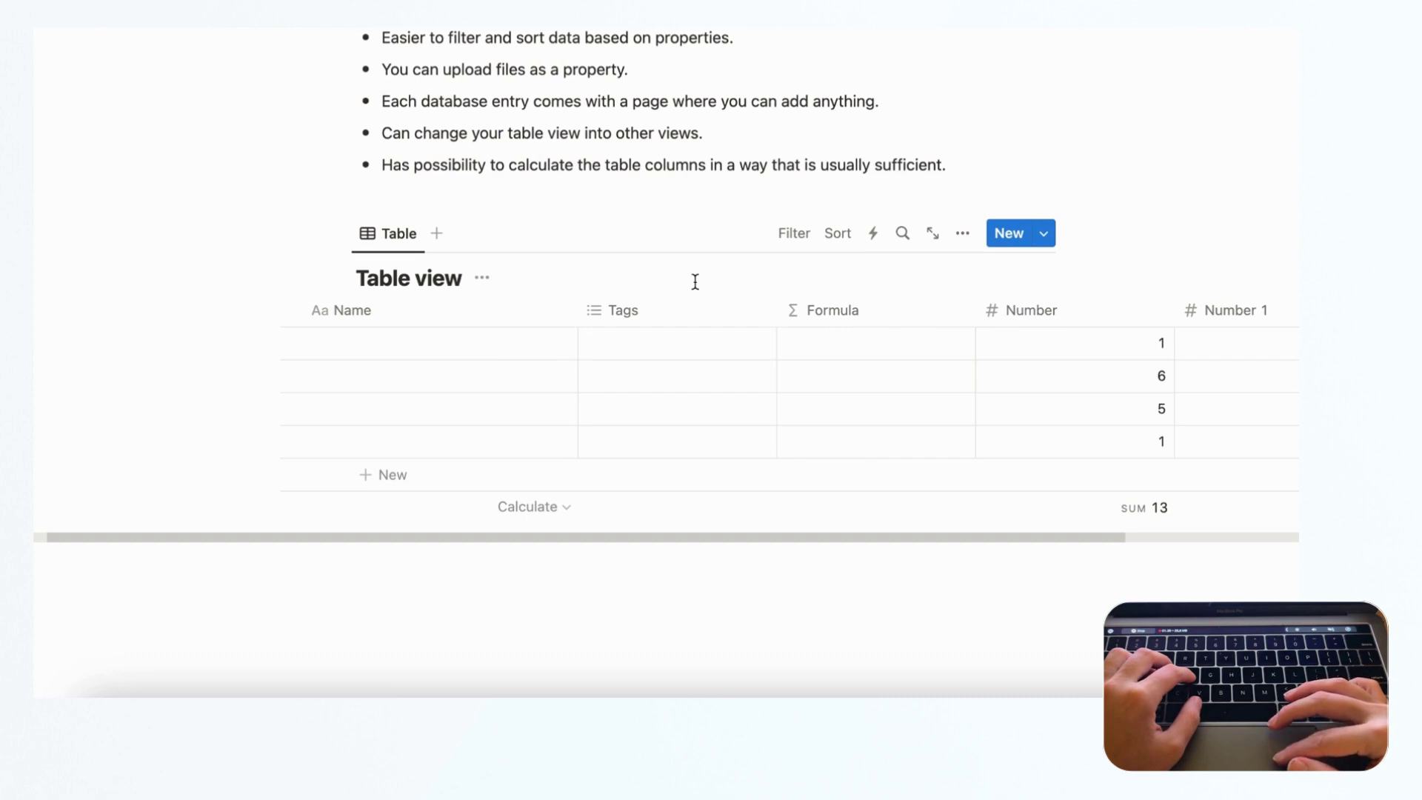
scroll(693, 364, "right", 5)
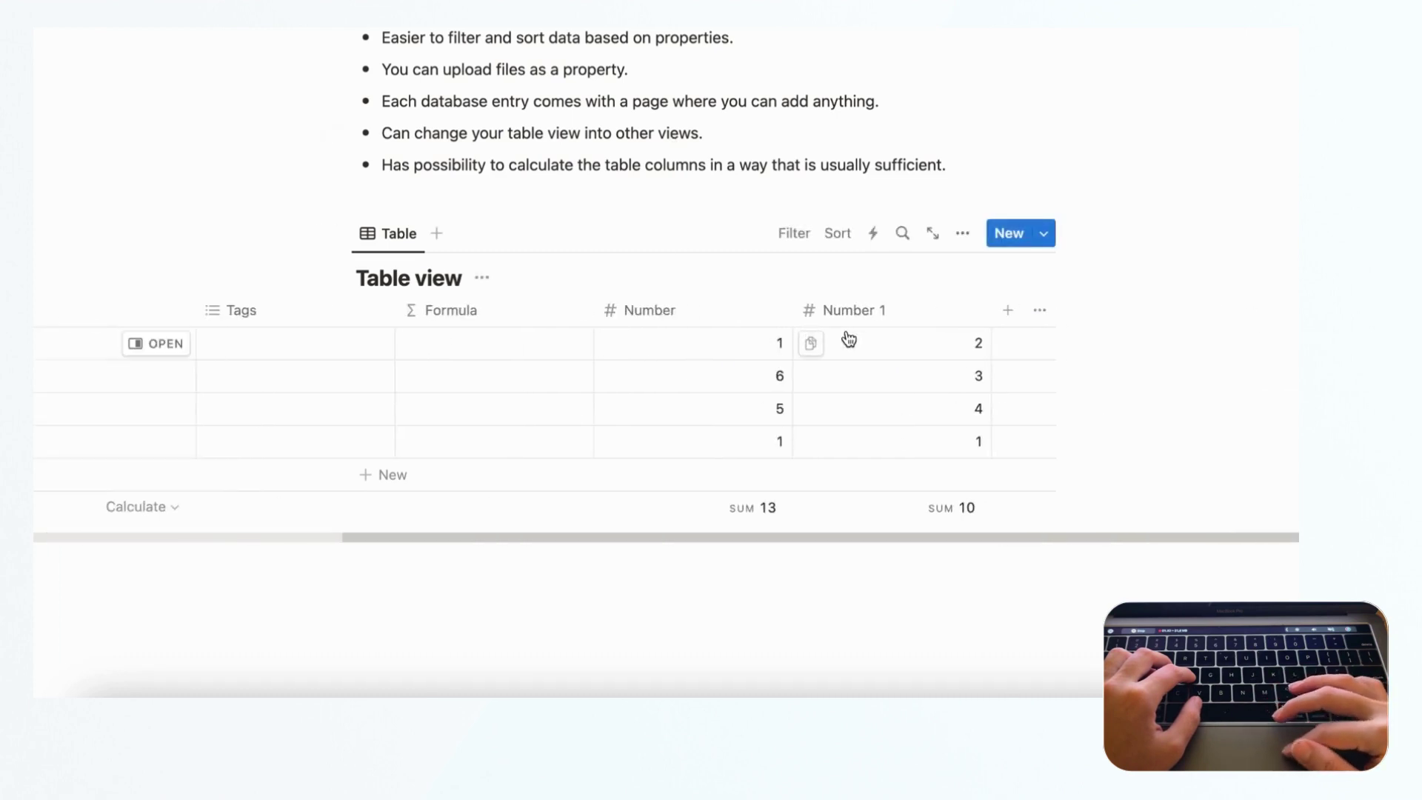
- Add a Files & media column after Number 1 and preview its Upload option in the first cell
left_click(1008, 314)
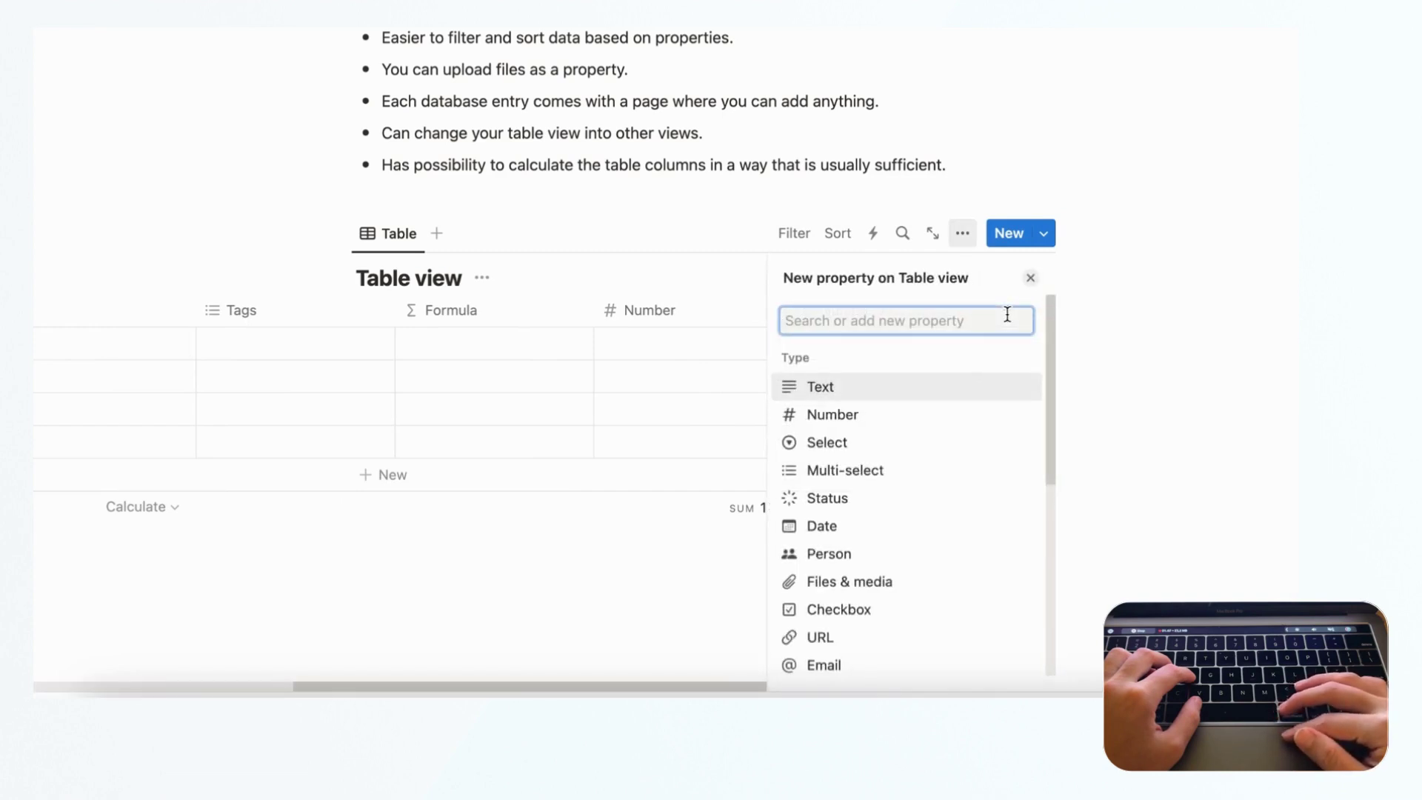
scroll(993, 414, "down", 5)
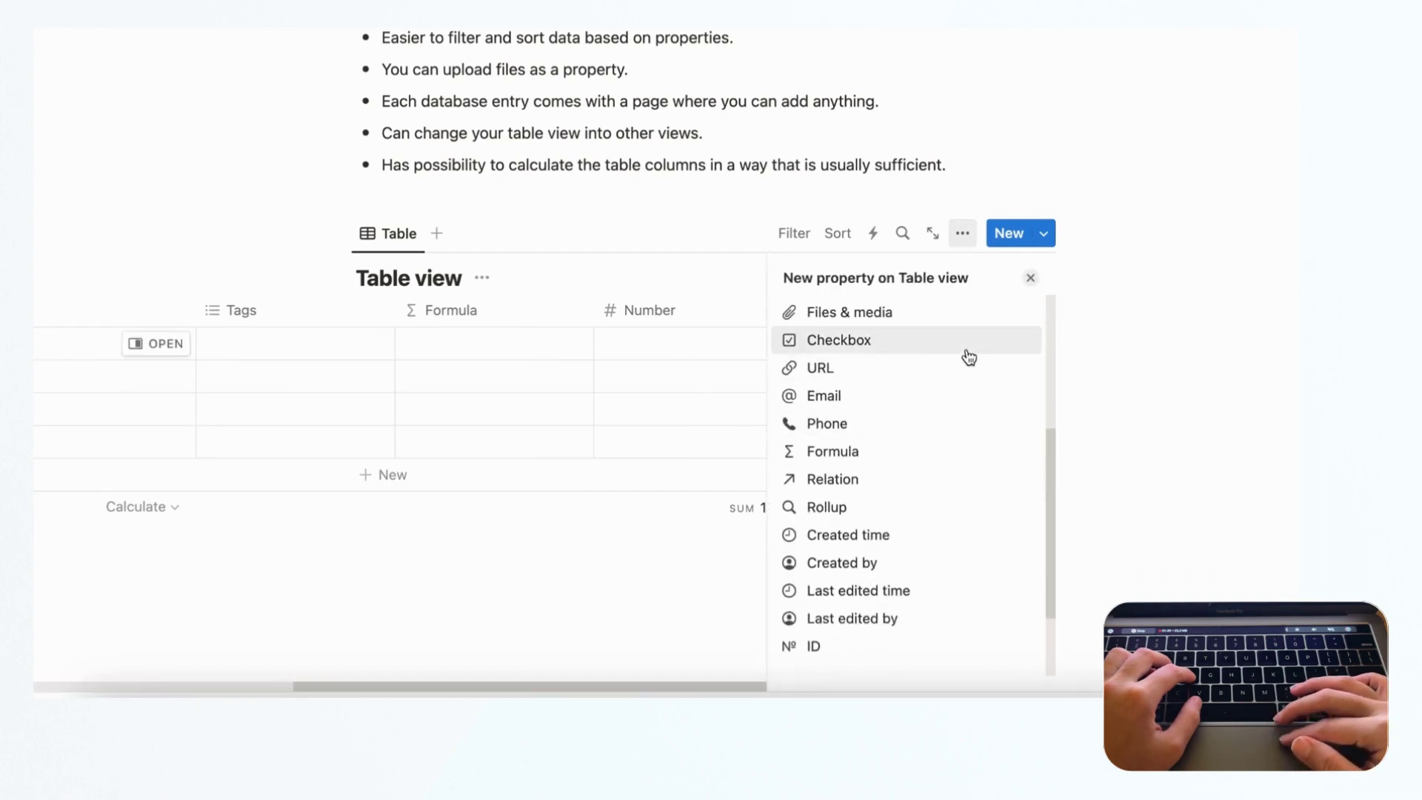
scroll(962, 441, "up", 2)
left_click(873, 364)
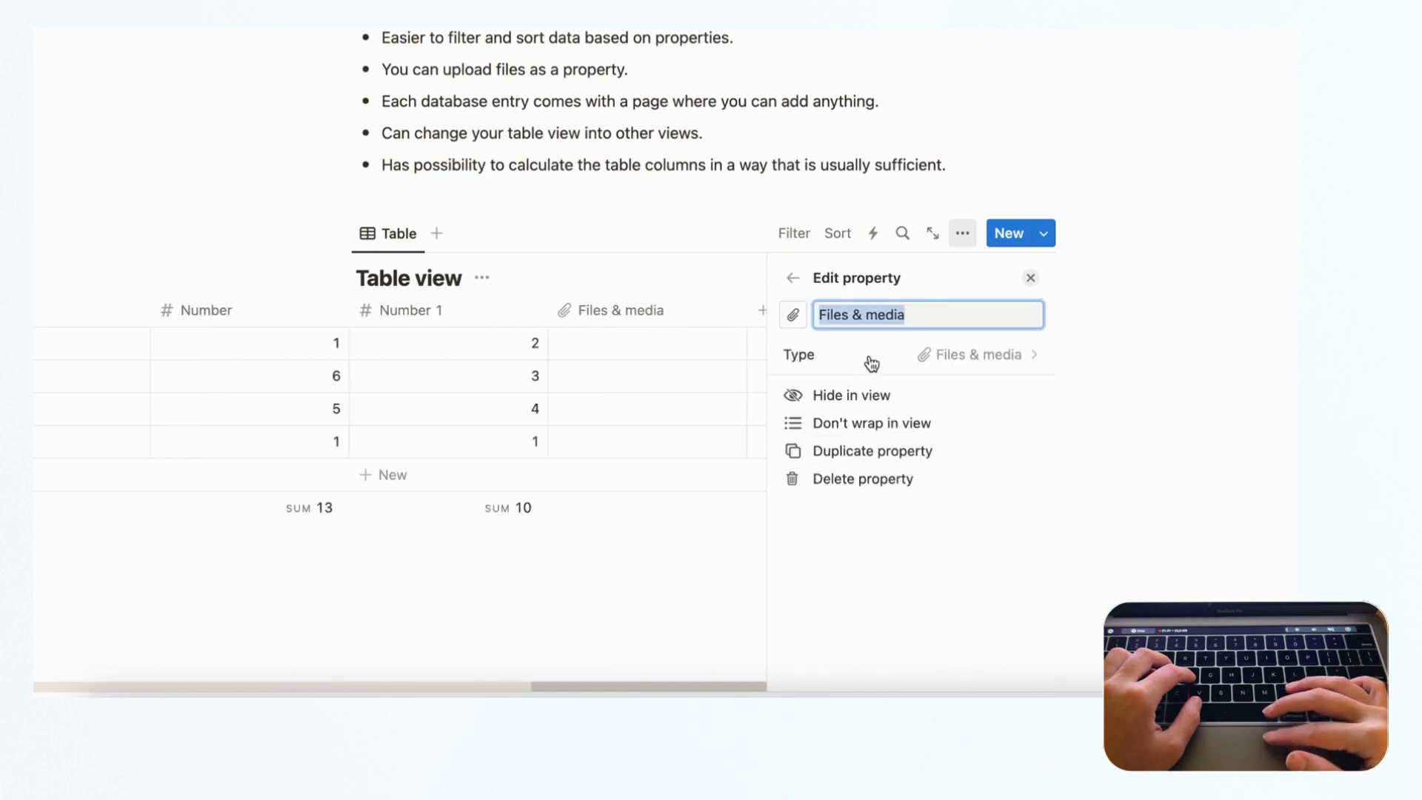
left_click(1030, 276)
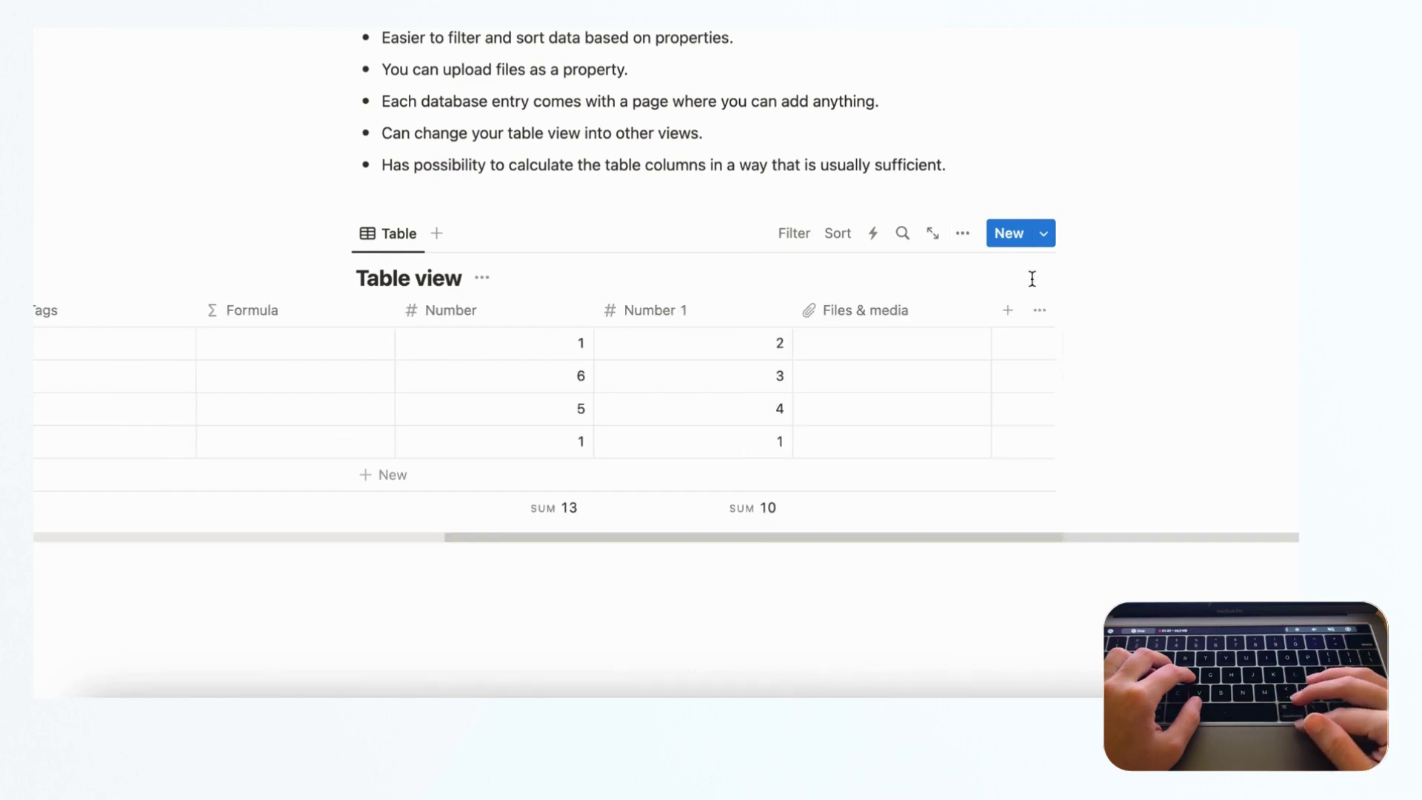
left_click(911, 343)
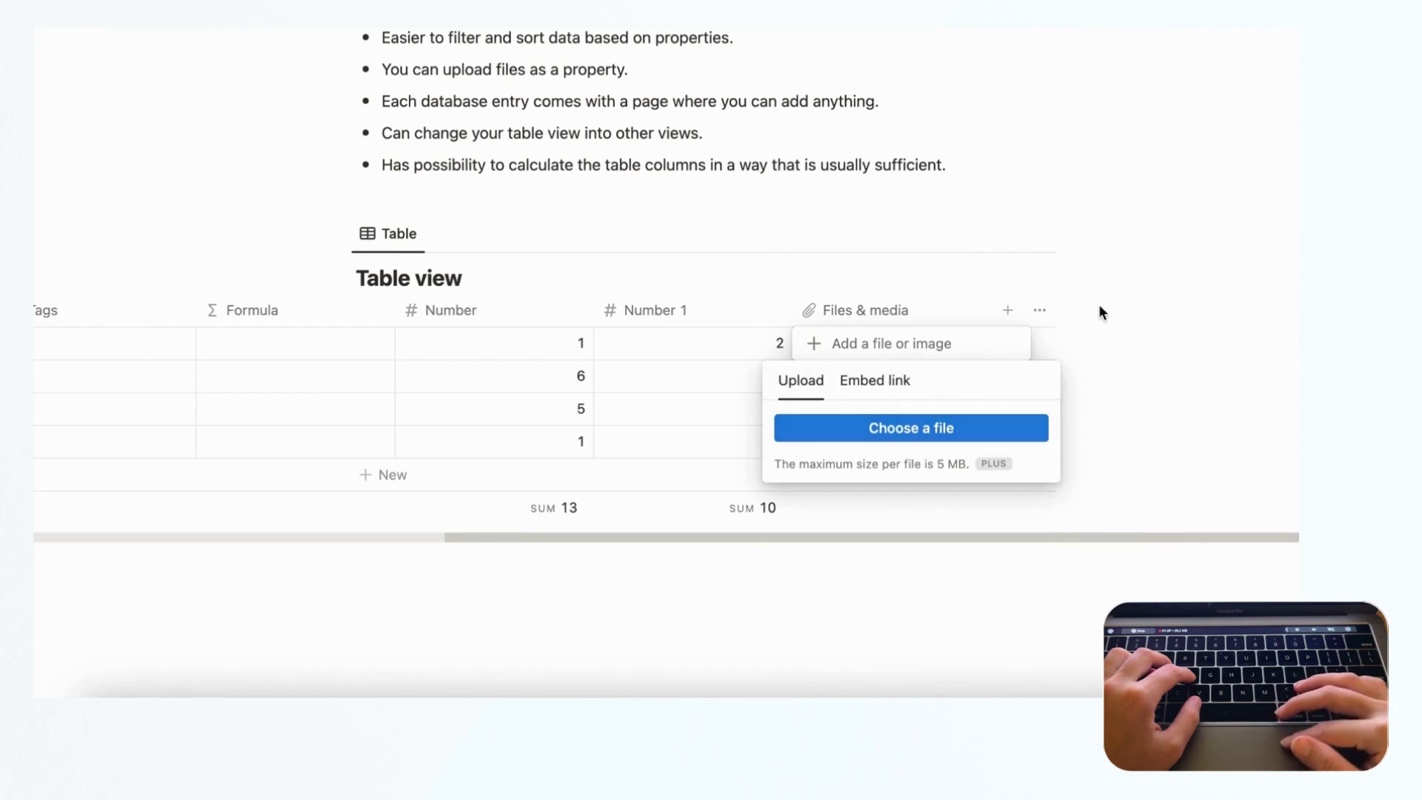
key("Escape")
key("Escape")
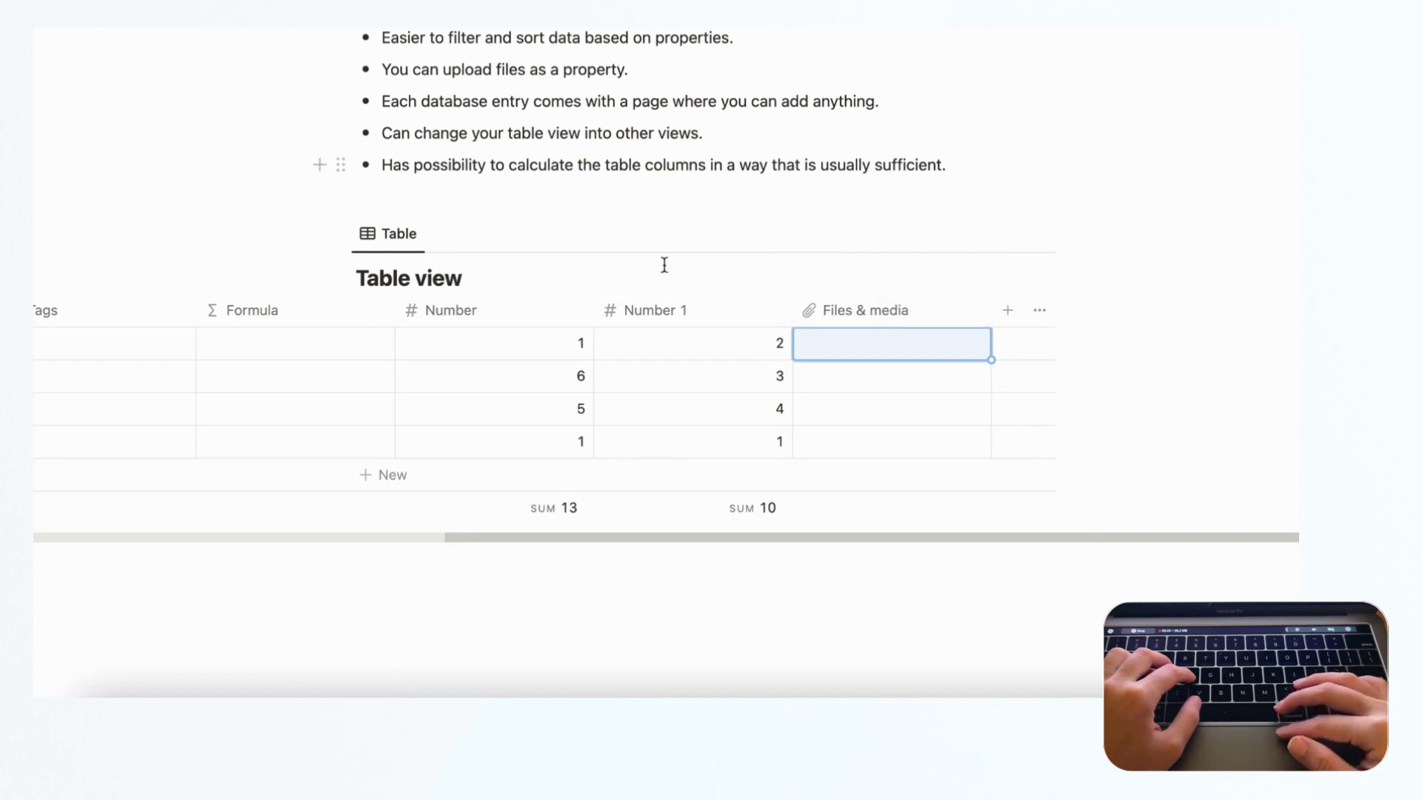
- Open the first entry in side peek, start an empty page, then close back to the table
scroll(589, 364, "left", 1)
scroll(588, 364, "left", 10)
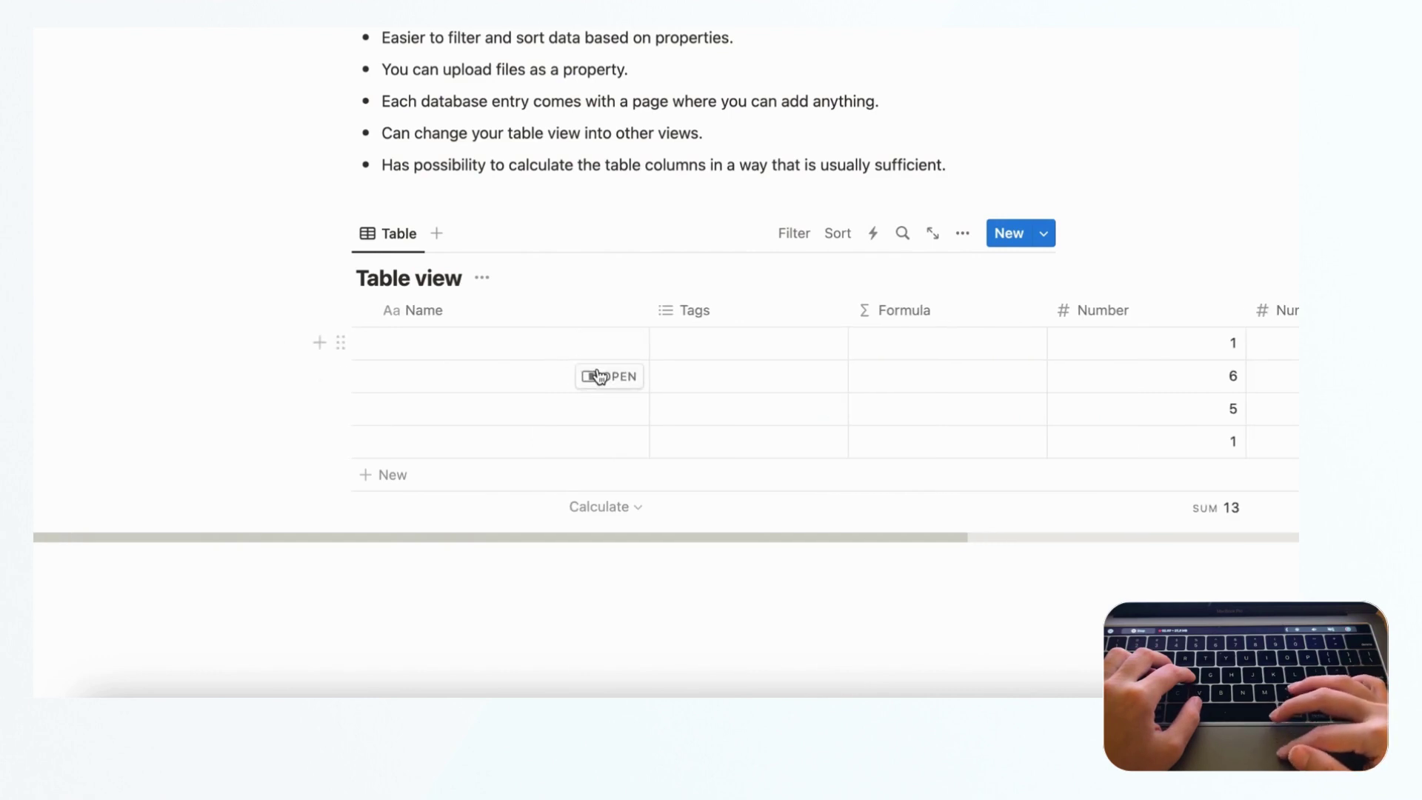
mouse_move(625, 357)
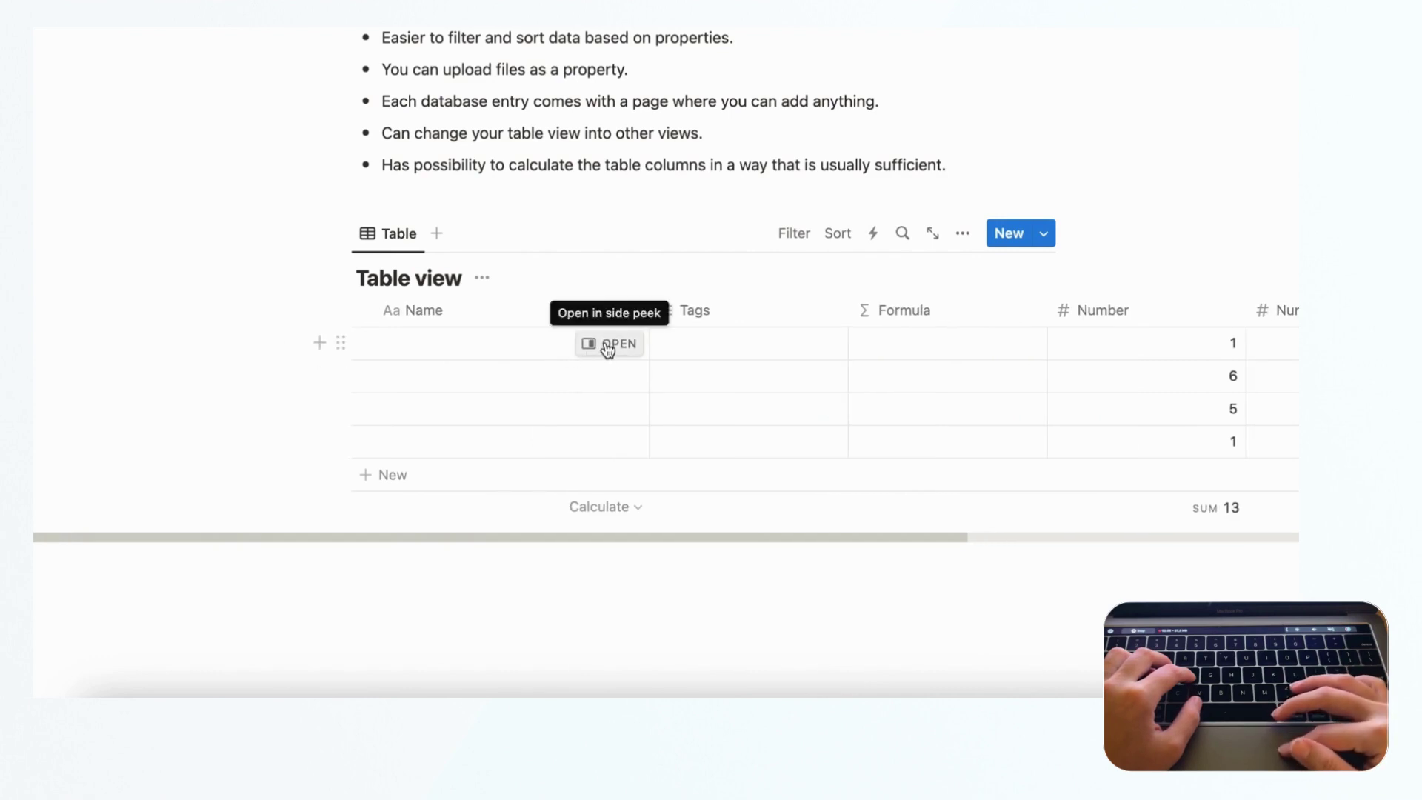
left_click(604, 348)
key("Return")
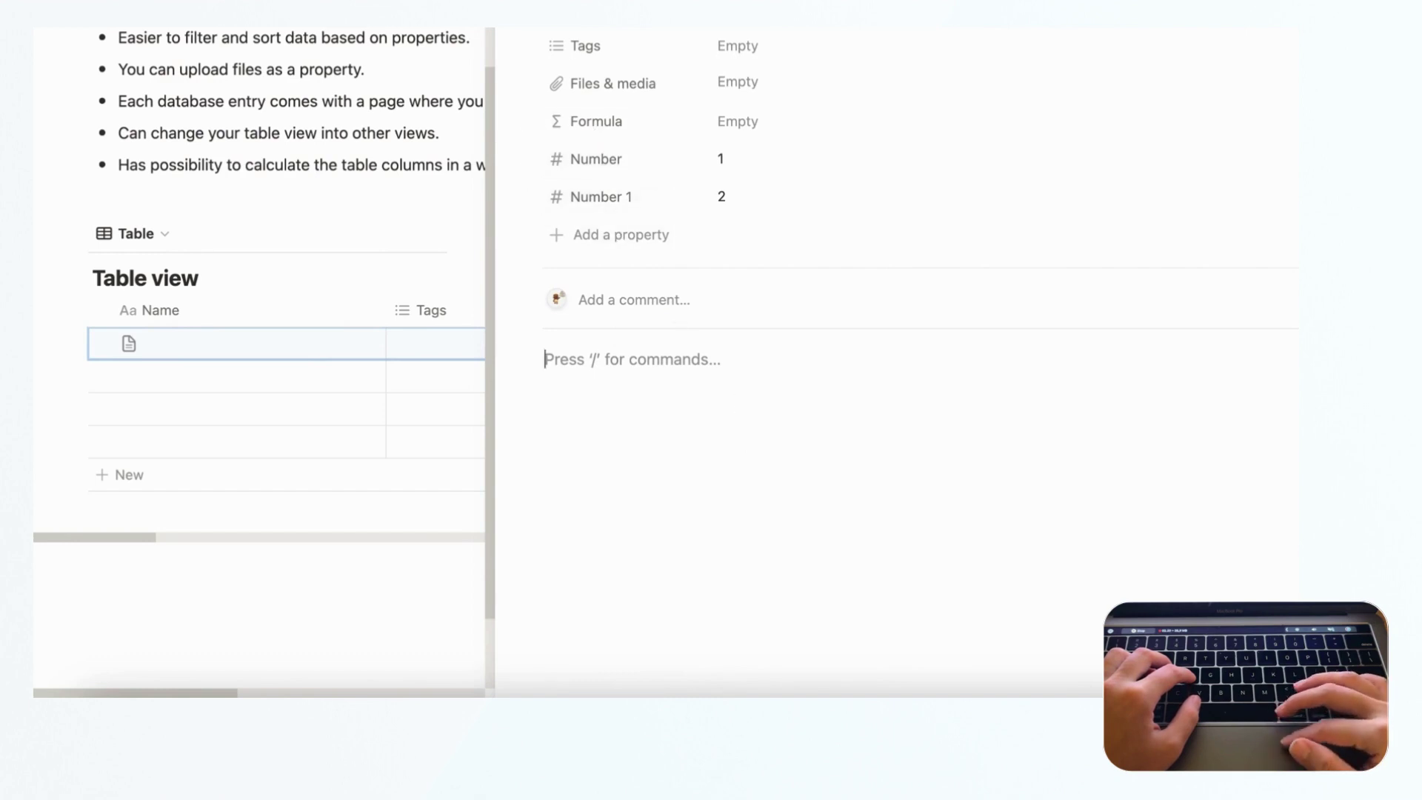
key("Escape")
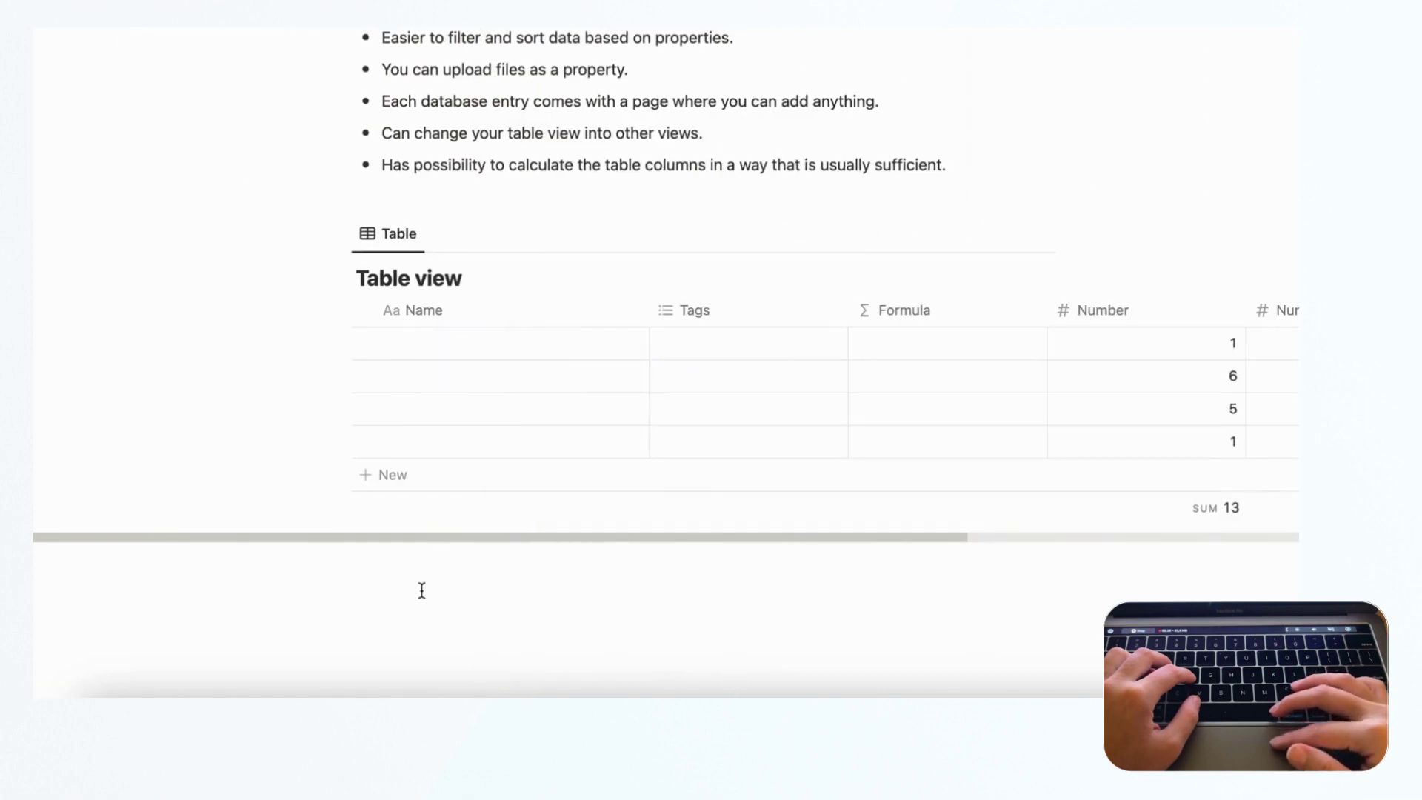
- Commit the SUM formula so E4 shows 3666, widen column A, and return to Notion
left_click(354, 695)
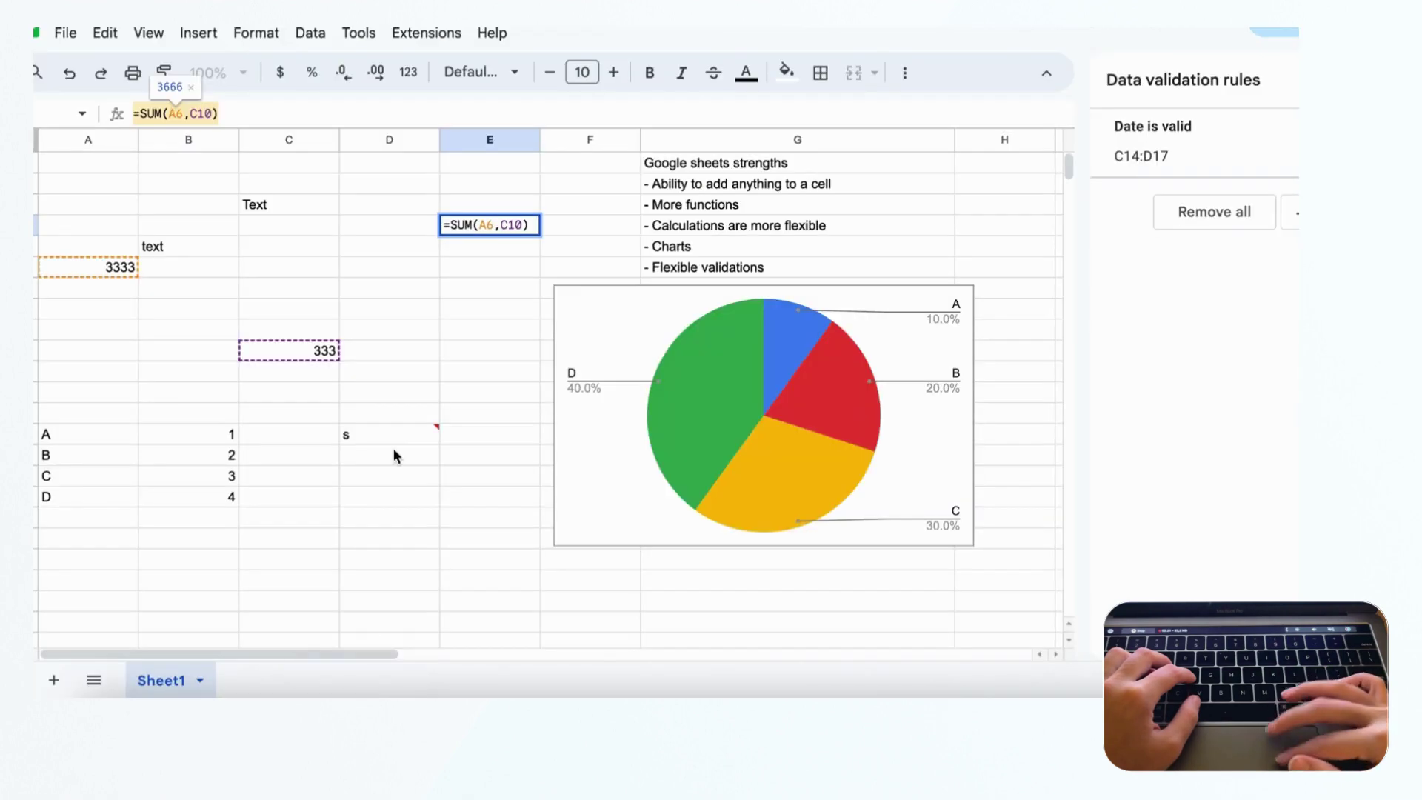
left_click(77, 161)
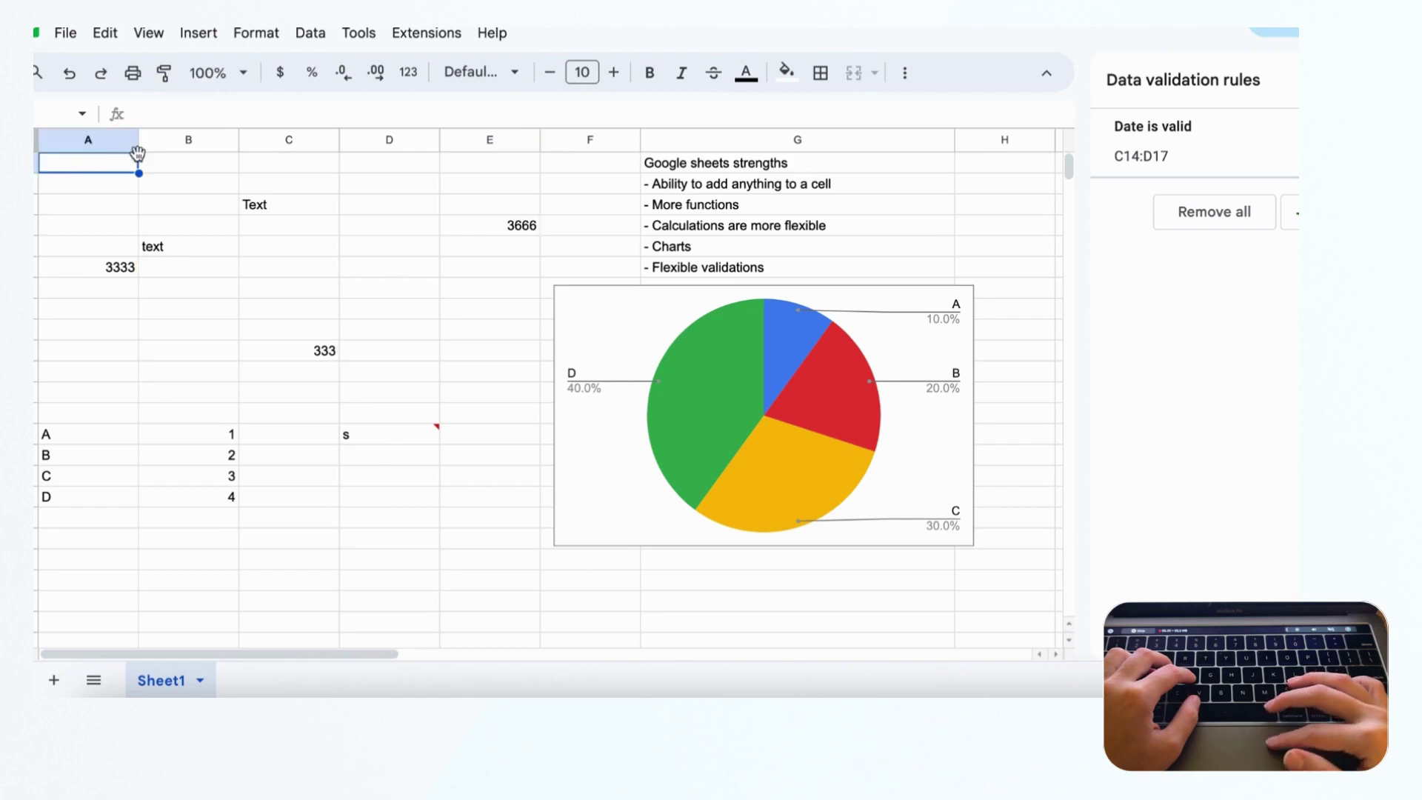
mouse_move(137, 141)
left_mouse_down()
mouse_move(308, 141)
mouse_move(151, 145)
left_mouse_up()
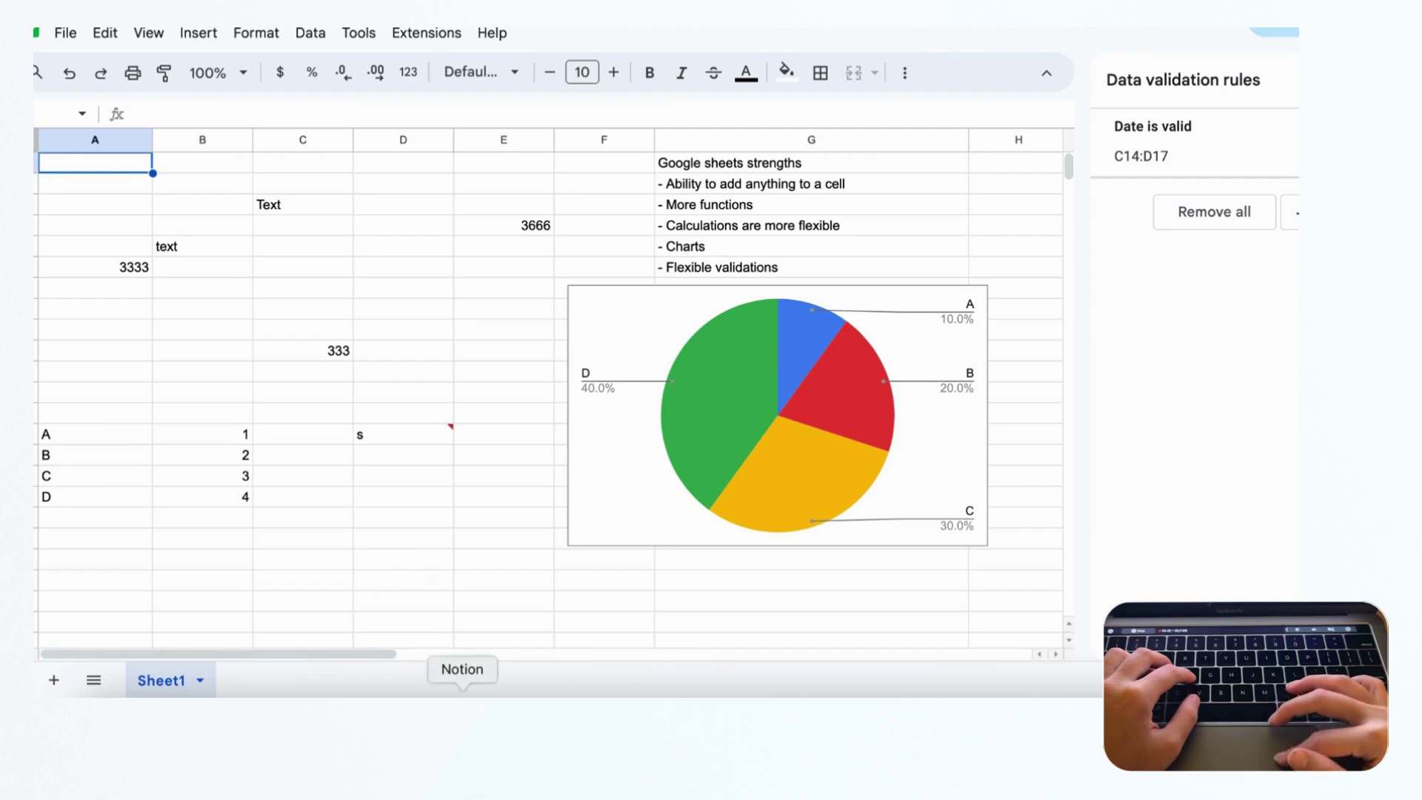
left_click(462, 712)
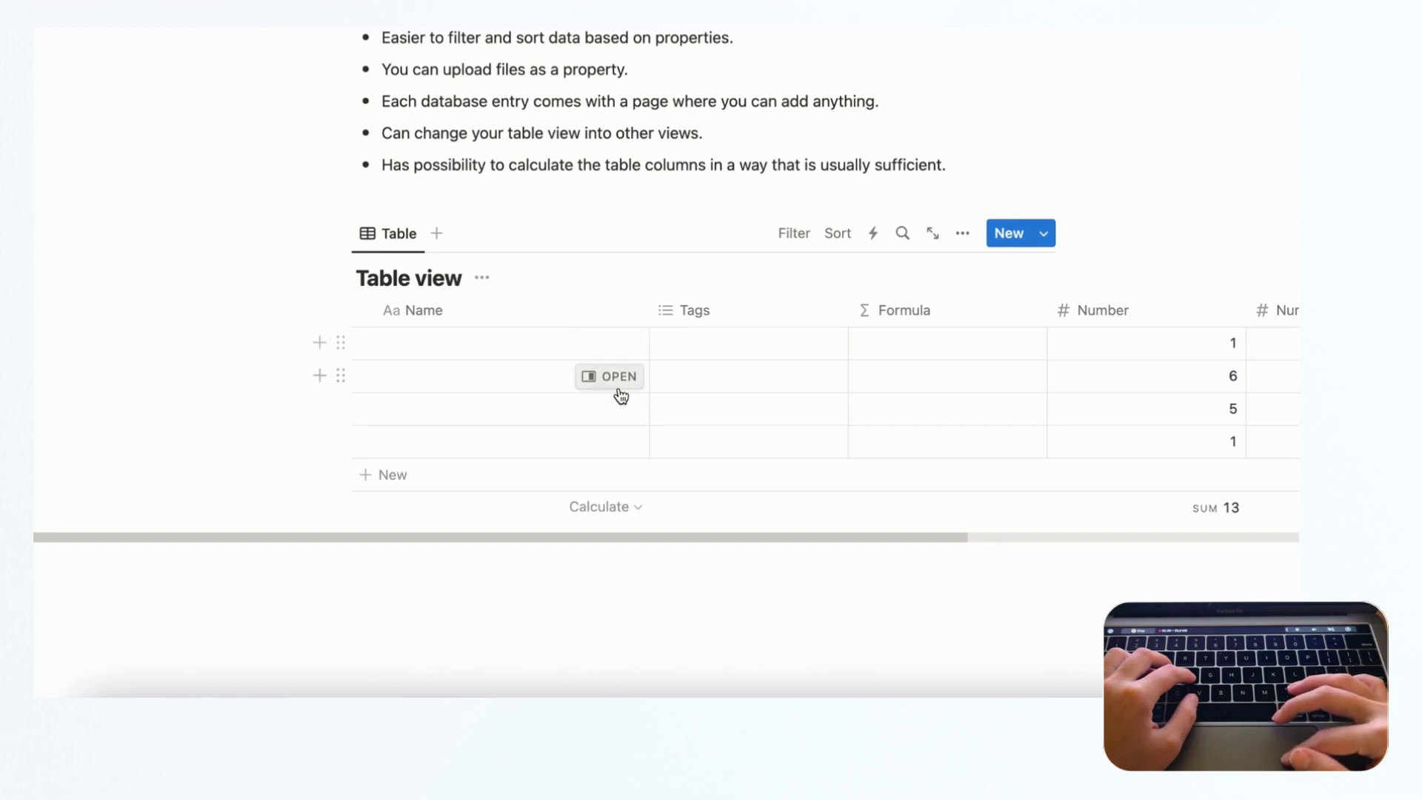
left_click(962, 235)
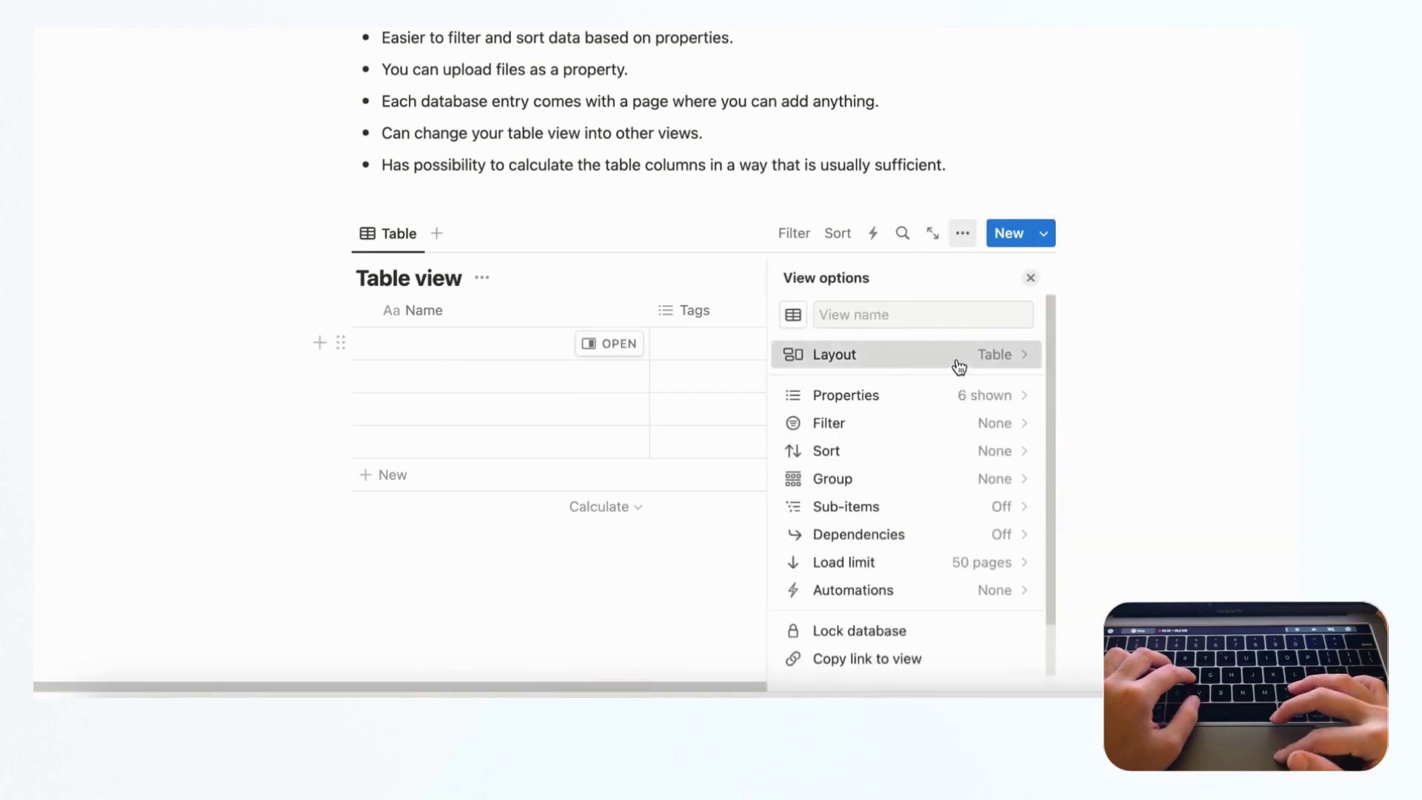
left_click(953, 357)
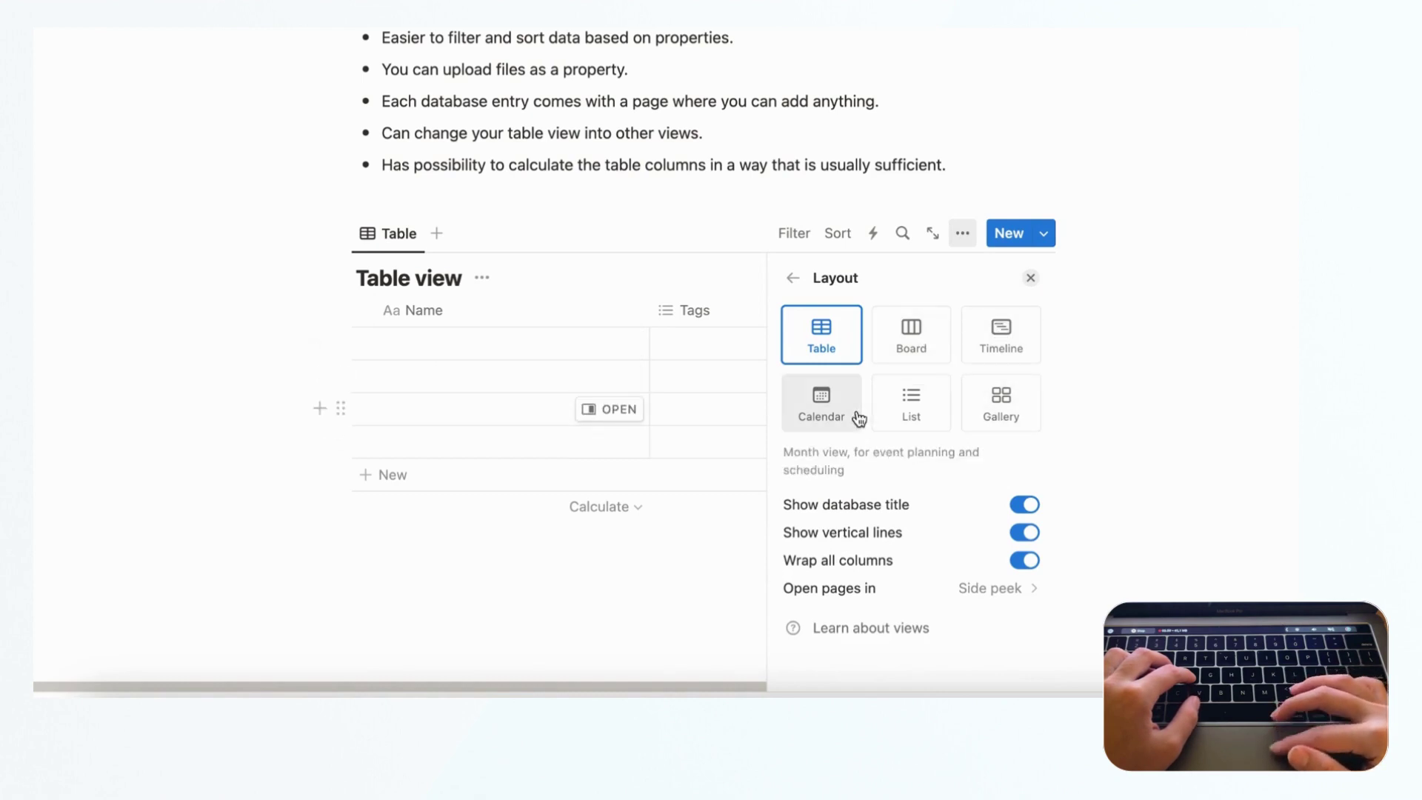
left_click(1029, 280)
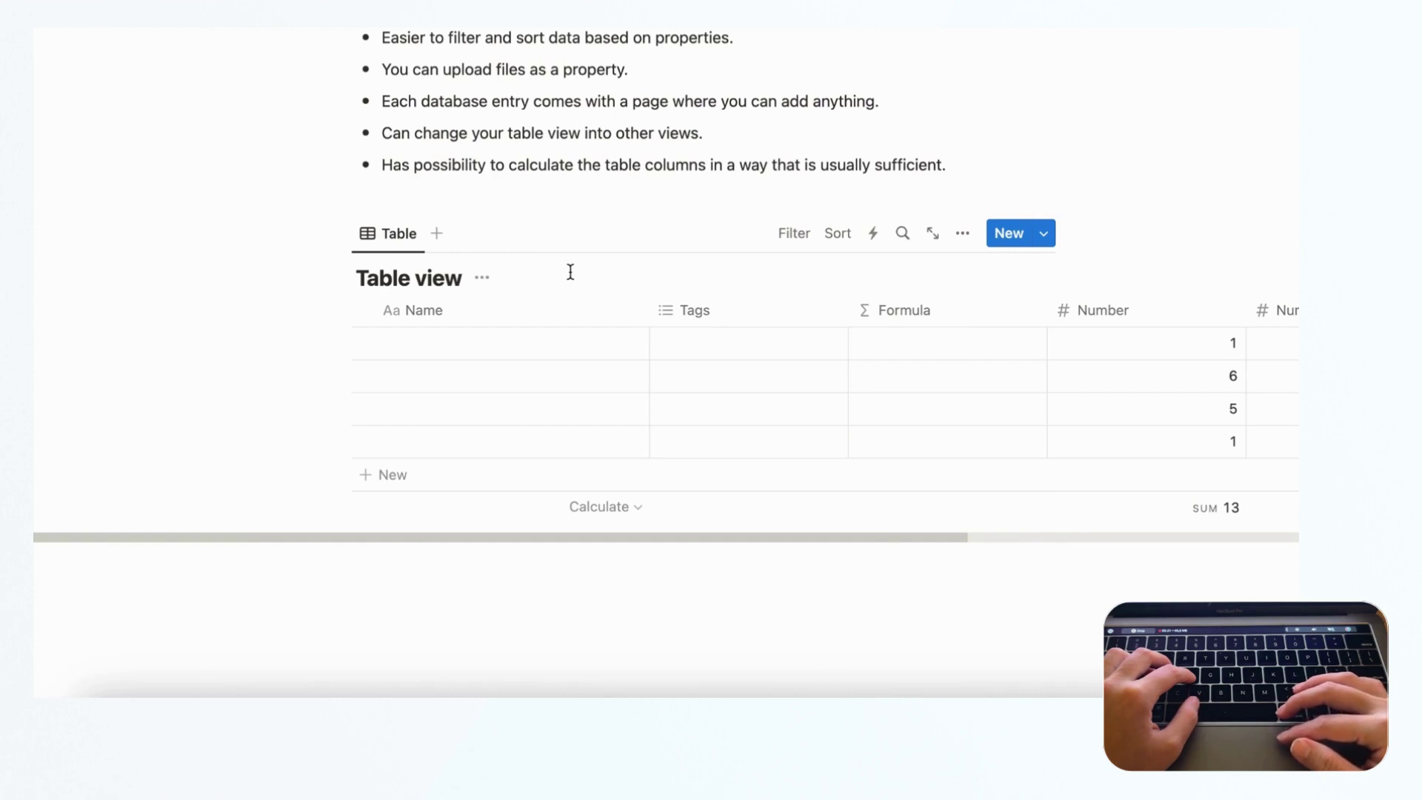
- Scroll to the Formula column and view its calculation options without choosing one
scroll(614, 343, "right", 5)
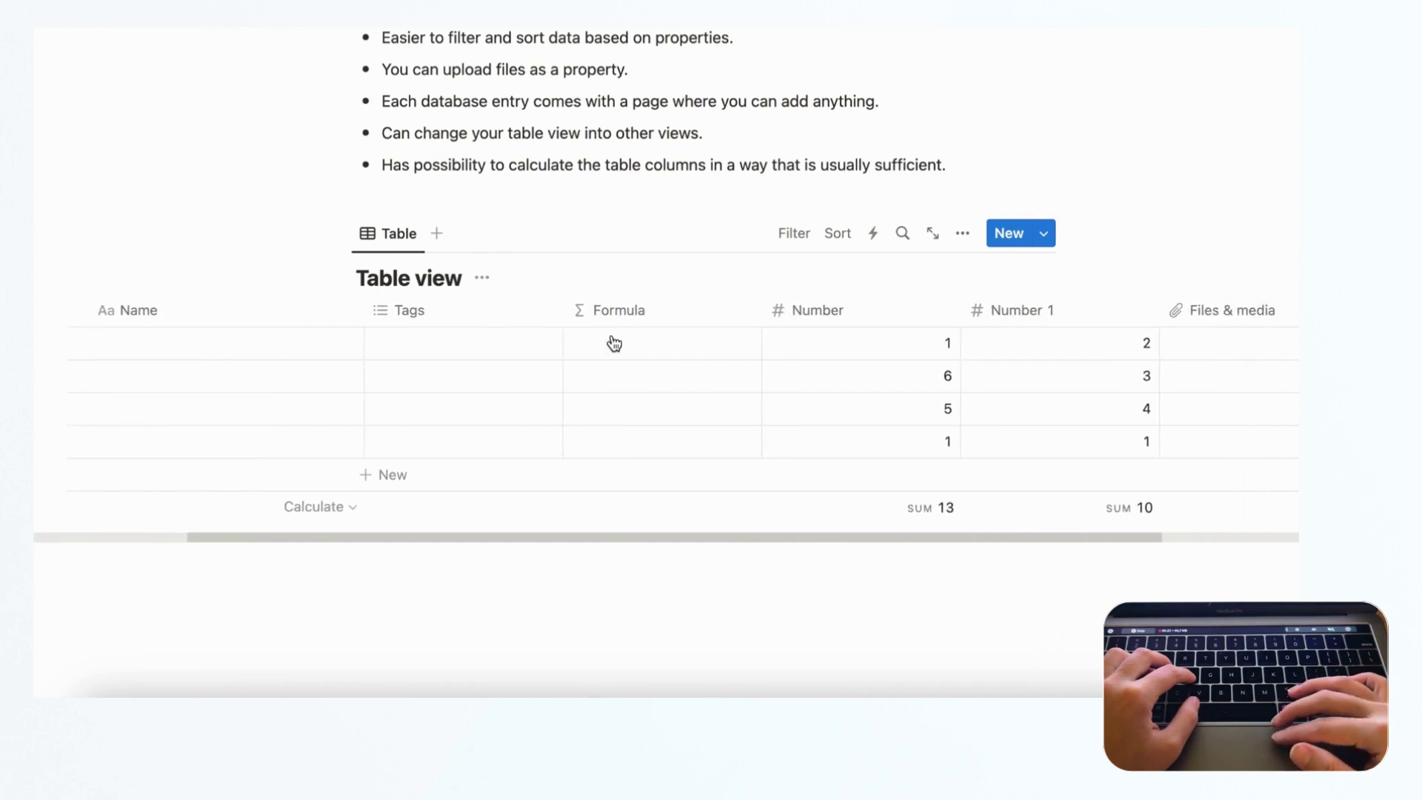
scroll(614, 343, "right", 3)
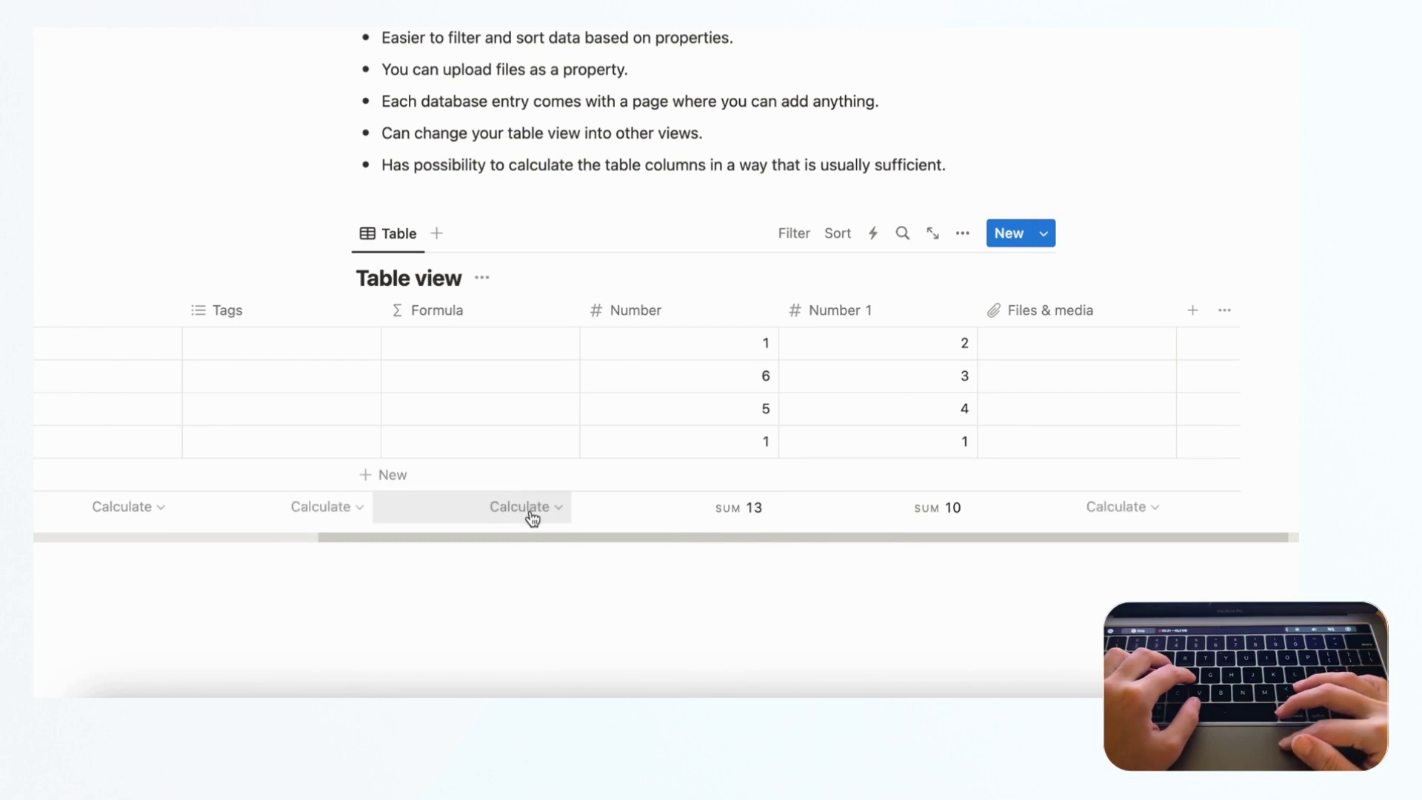
left_click(538, 516)
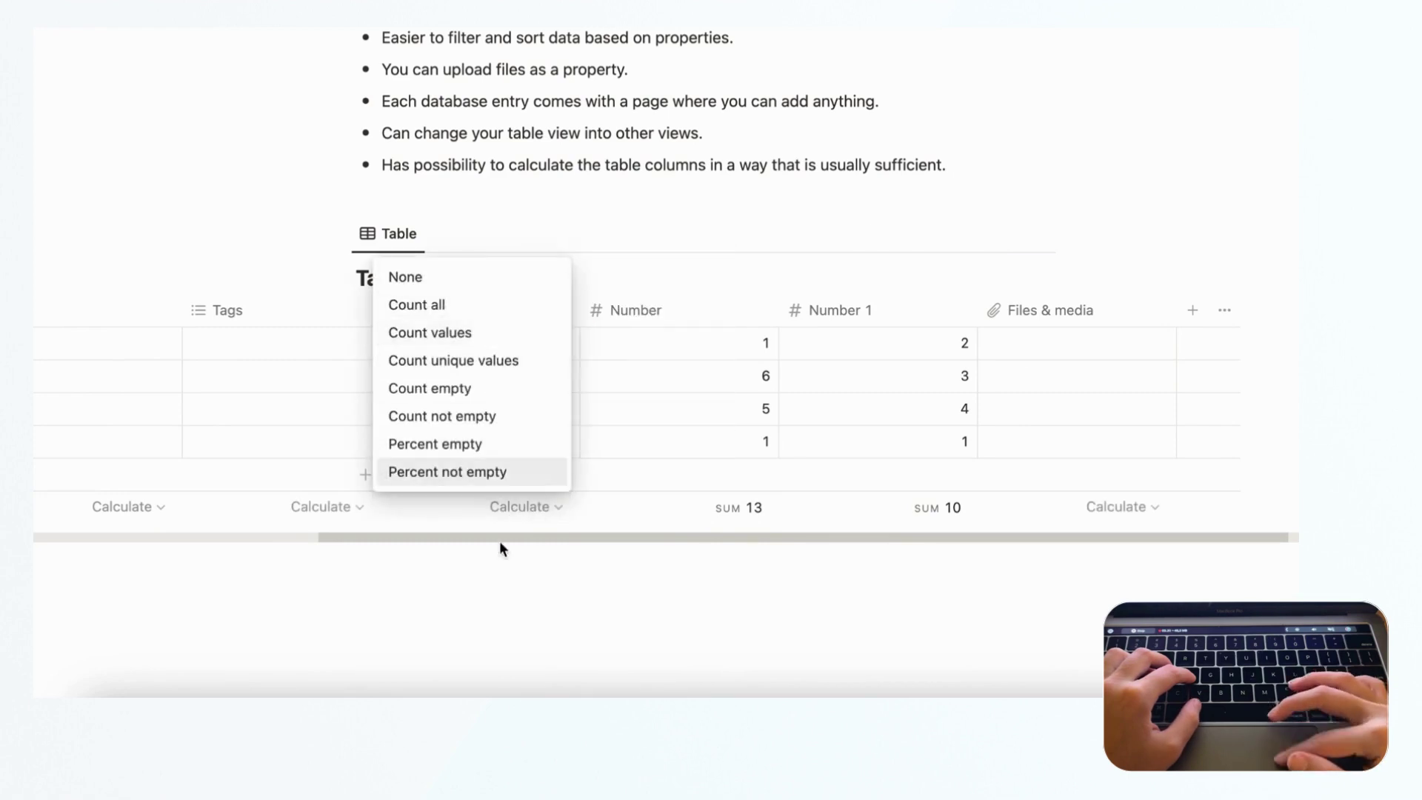
left_click(714, 276)
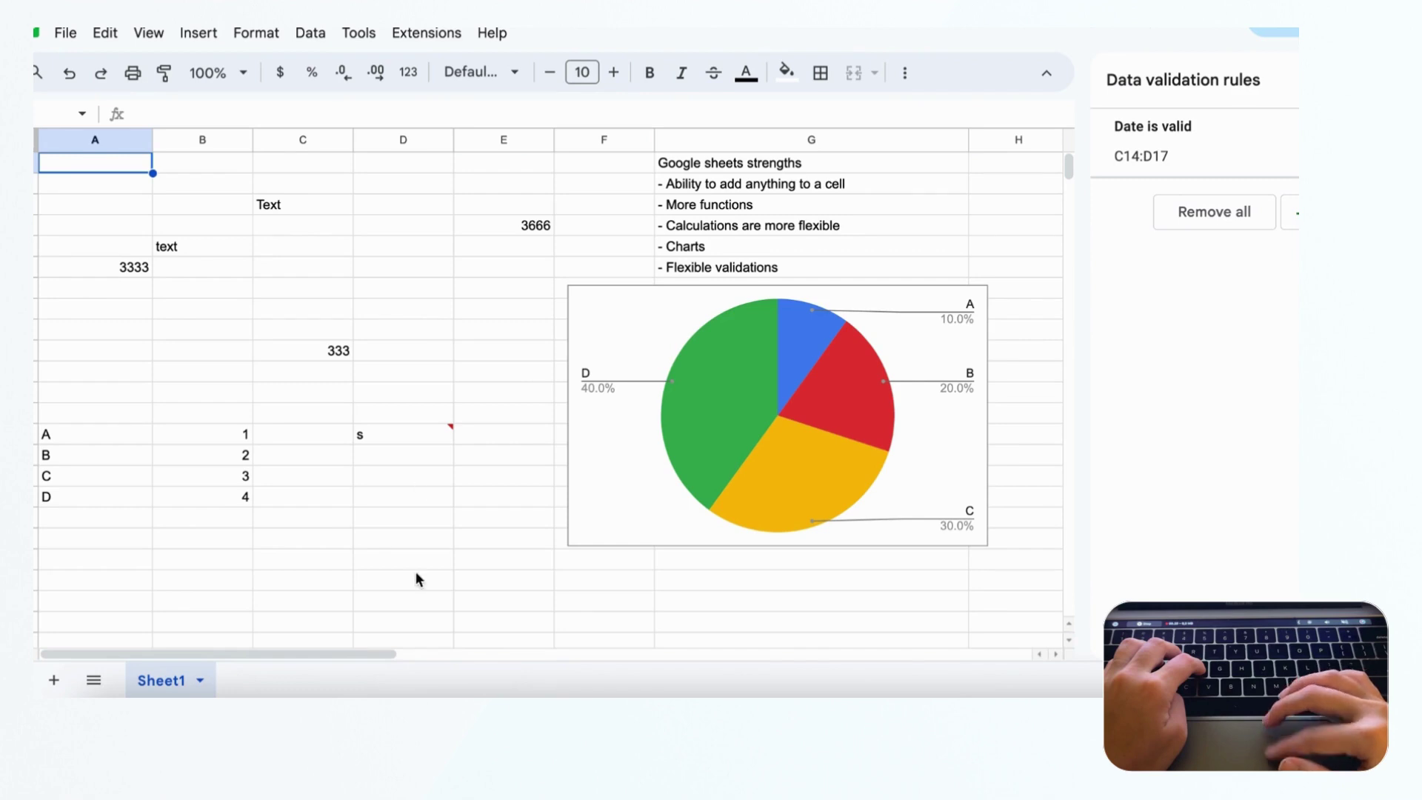
- Bring Notion forward and preview the first entry's page beside the table, then close it
left_click(463, 694)
scroll(507, 494, "down", 2)
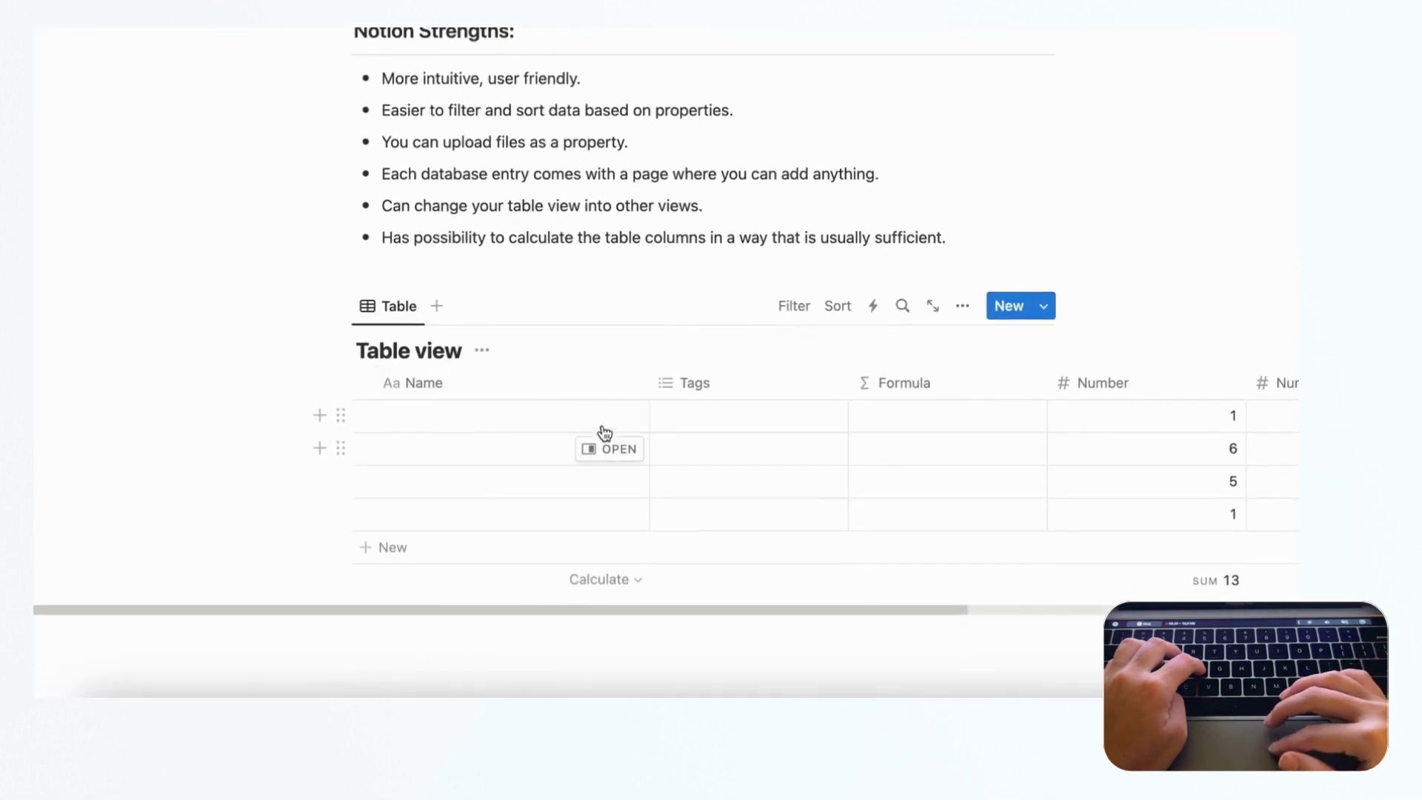
left_click(612, 422)
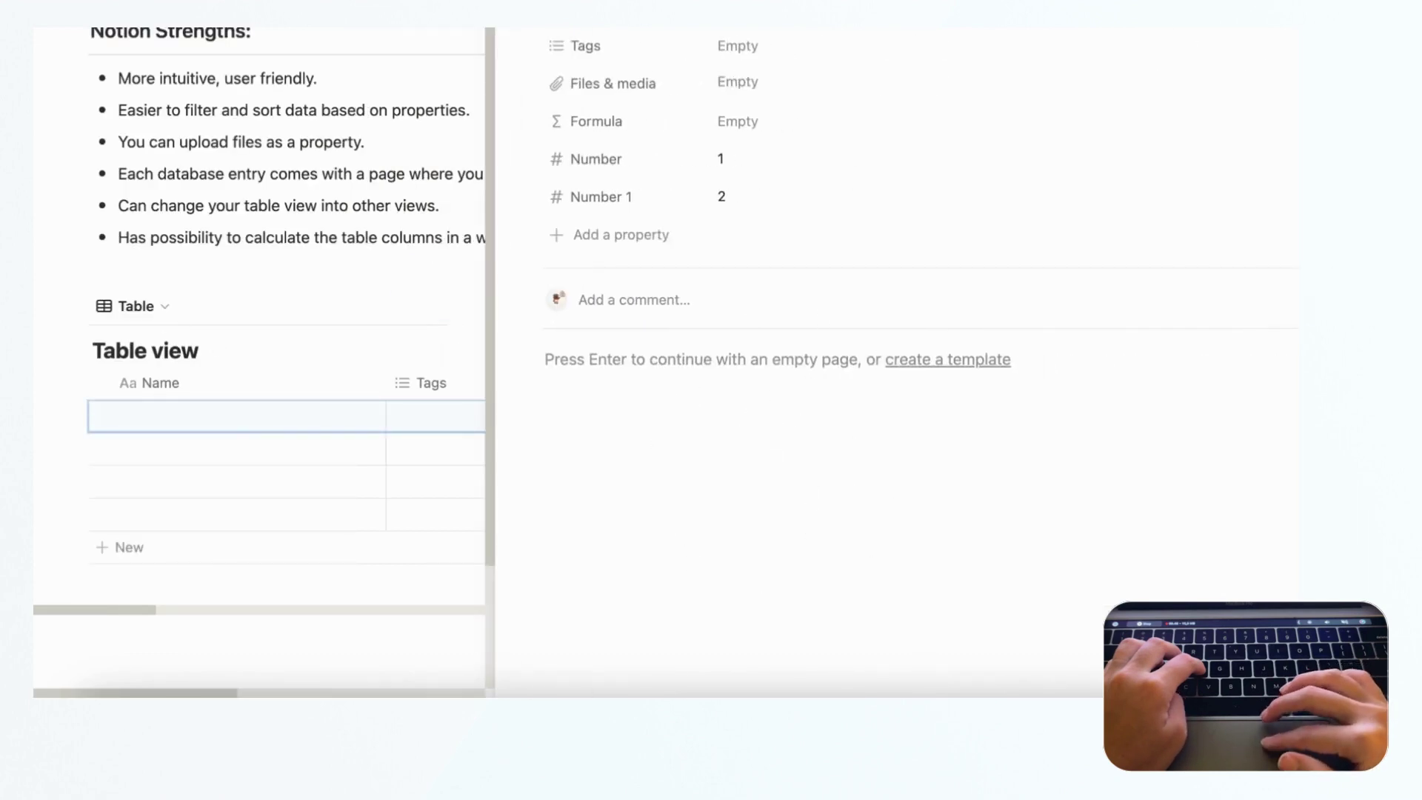
key("Escape")
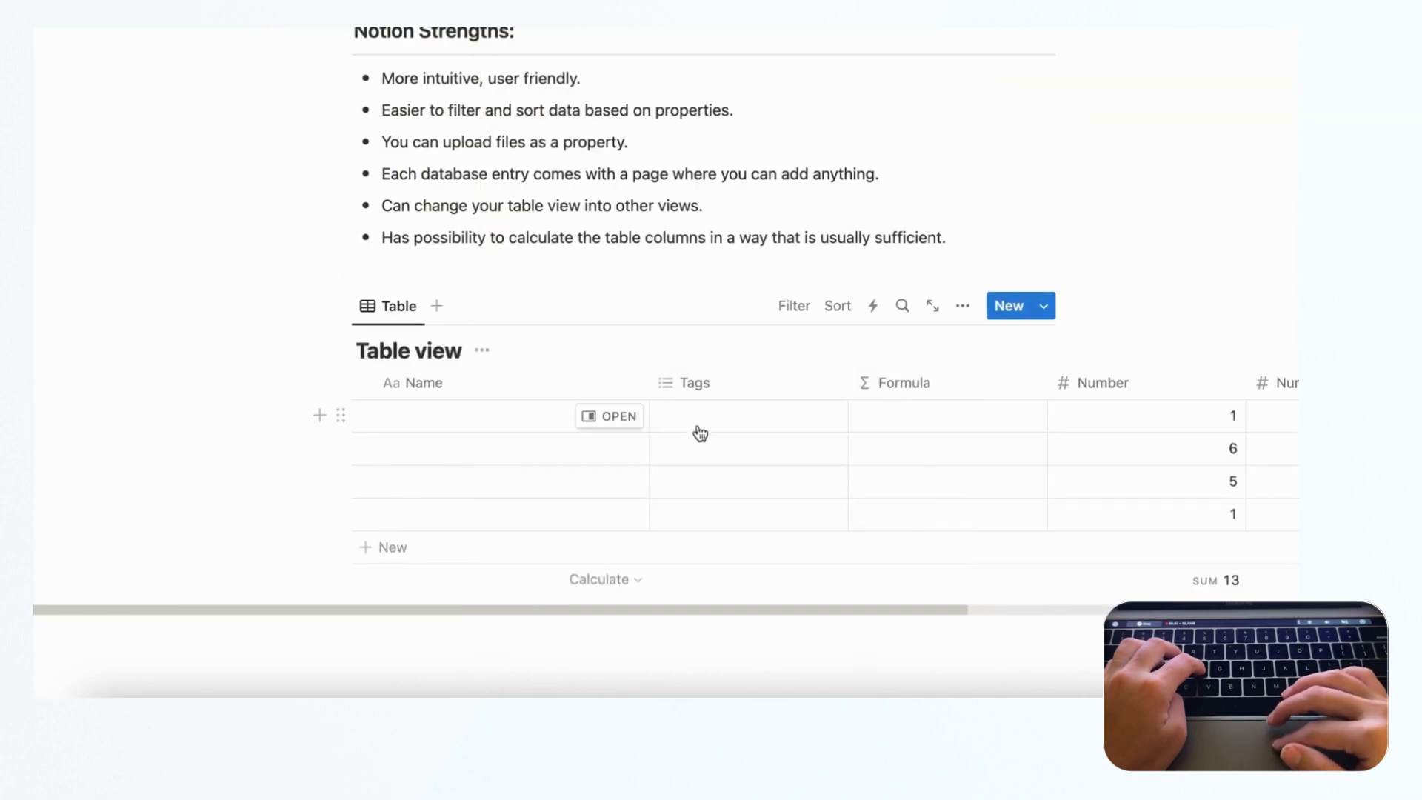
- Scroll the table sideways to show the Number and Number 1 totals of 13 and 10
scroll(701, 434, "right", 5)
scroll(702, 434, "left", 5)
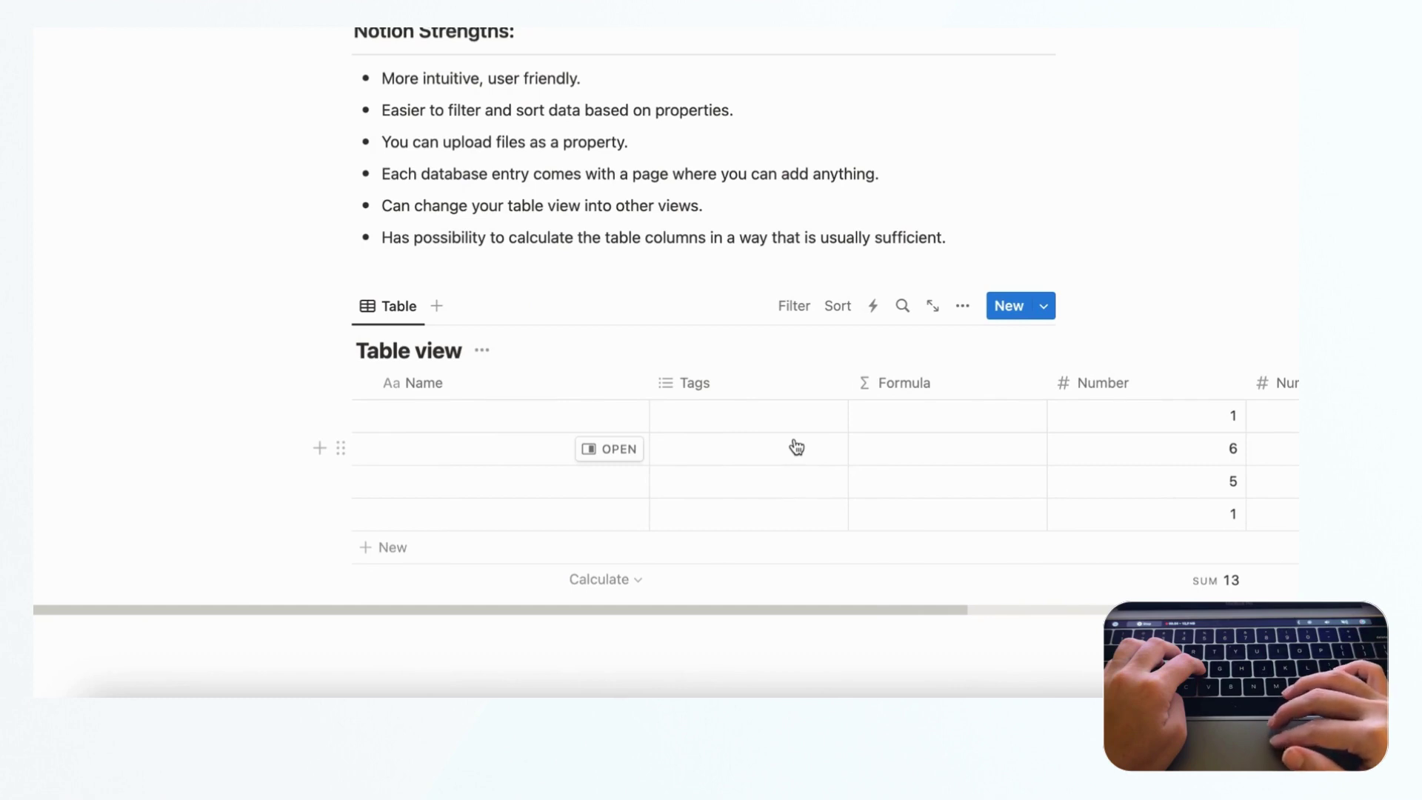
scroll(790, 473, "right", 5)
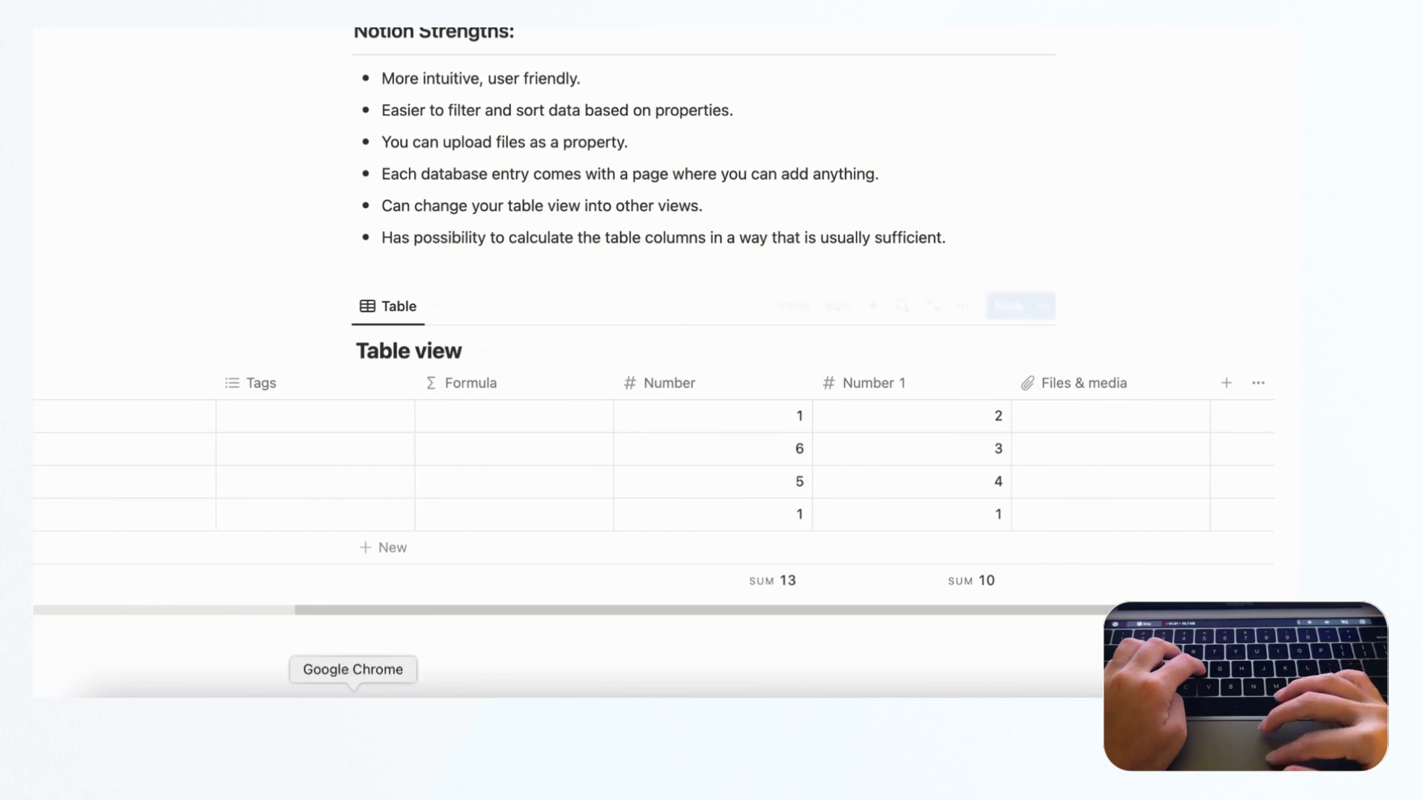
- Switch from Notion to the Google Chrome window
left_click(352, 711)
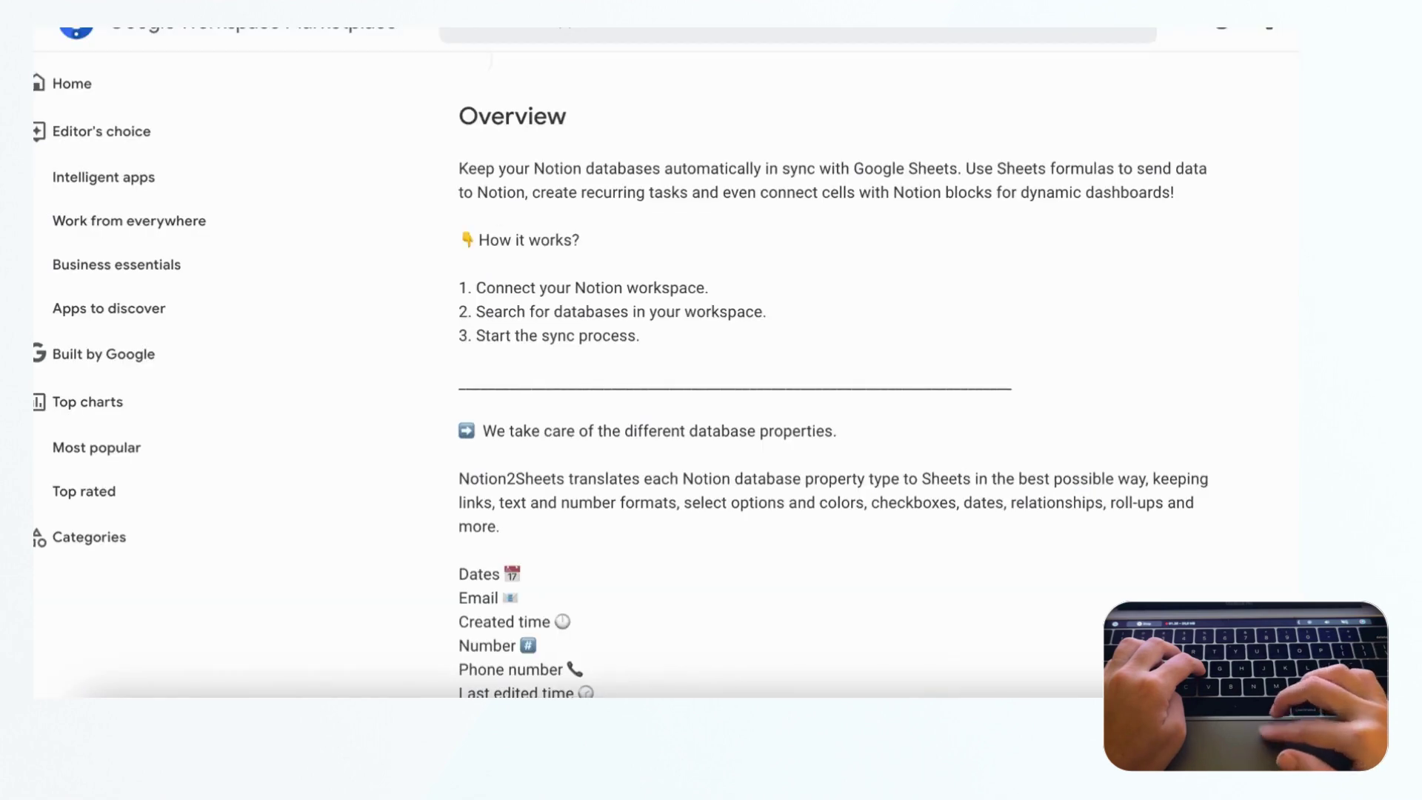
- Scroll through the Notion2Sheets Overview, then back up to the header with 28 ratings and 74K+ installs
scroll(580, 282, "up", 3)
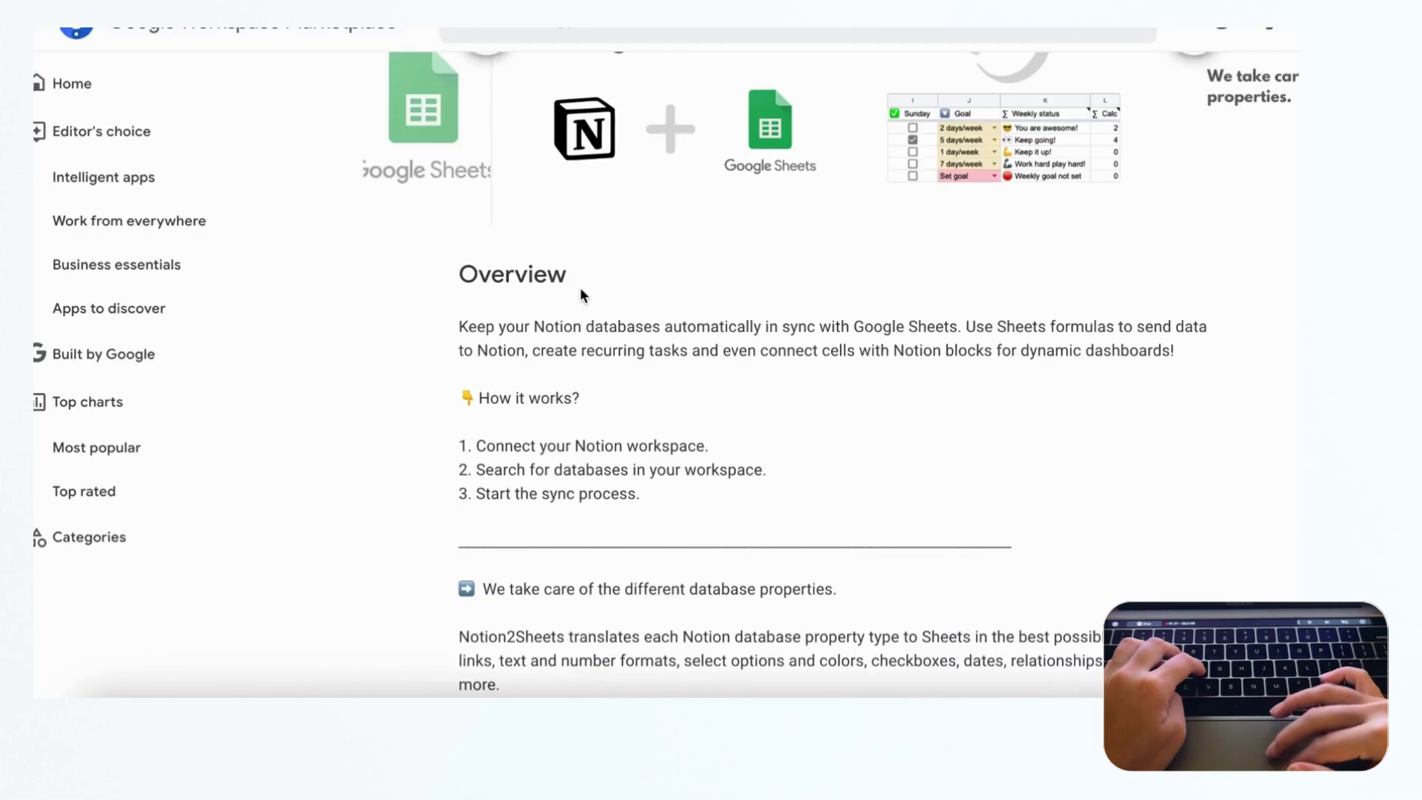
scroll(581, 286, "up", 8)
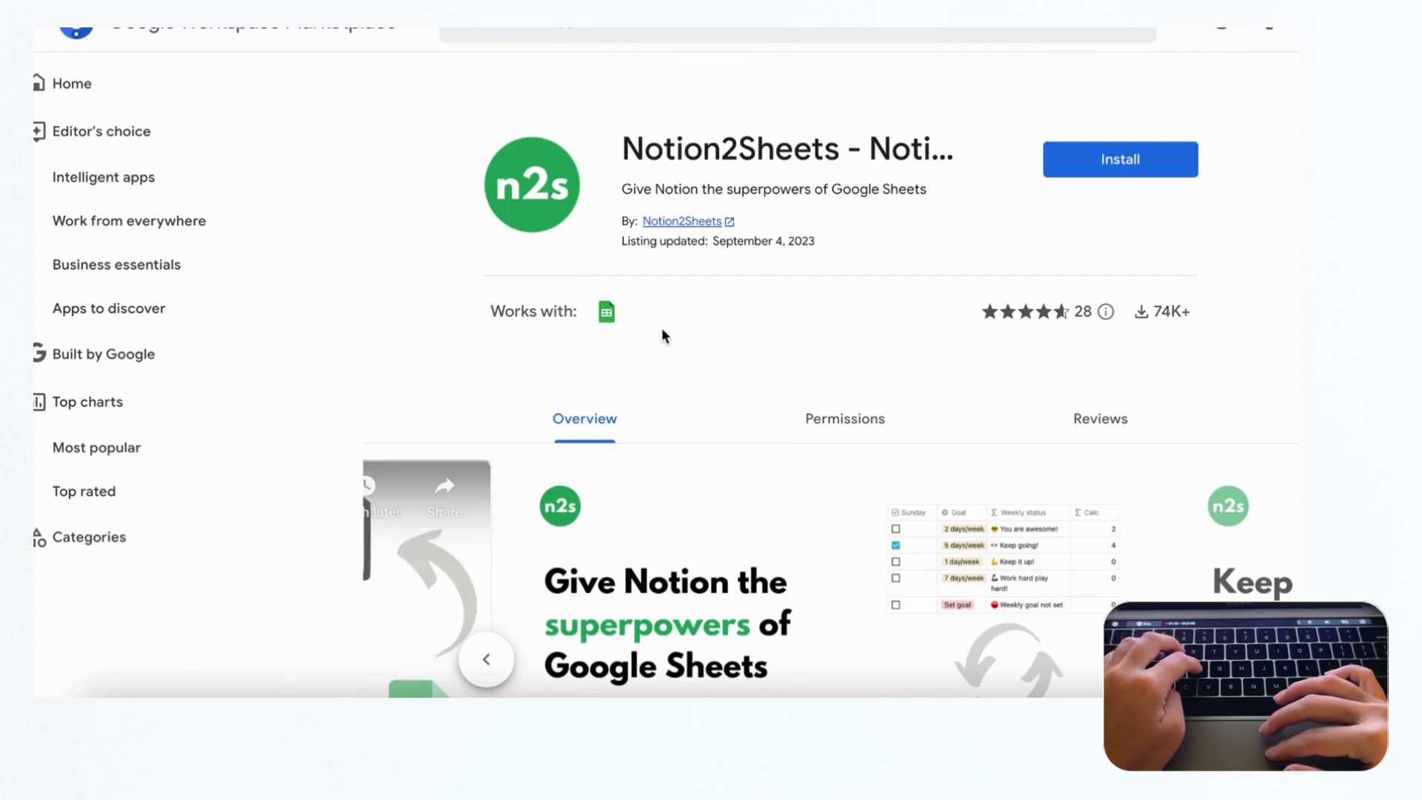
scroll(662, 331, "down", 1)
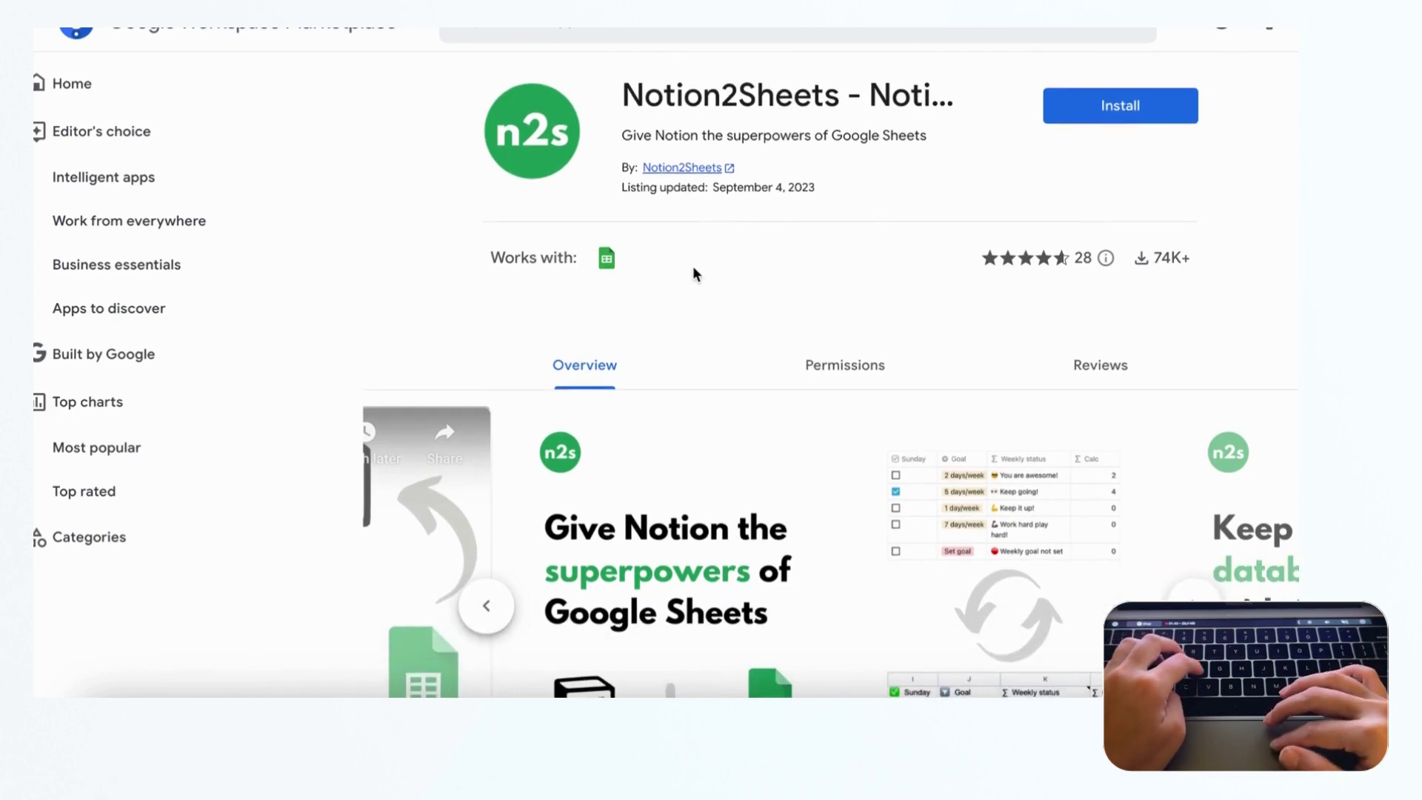
scroll(693, 267, "down", 3)
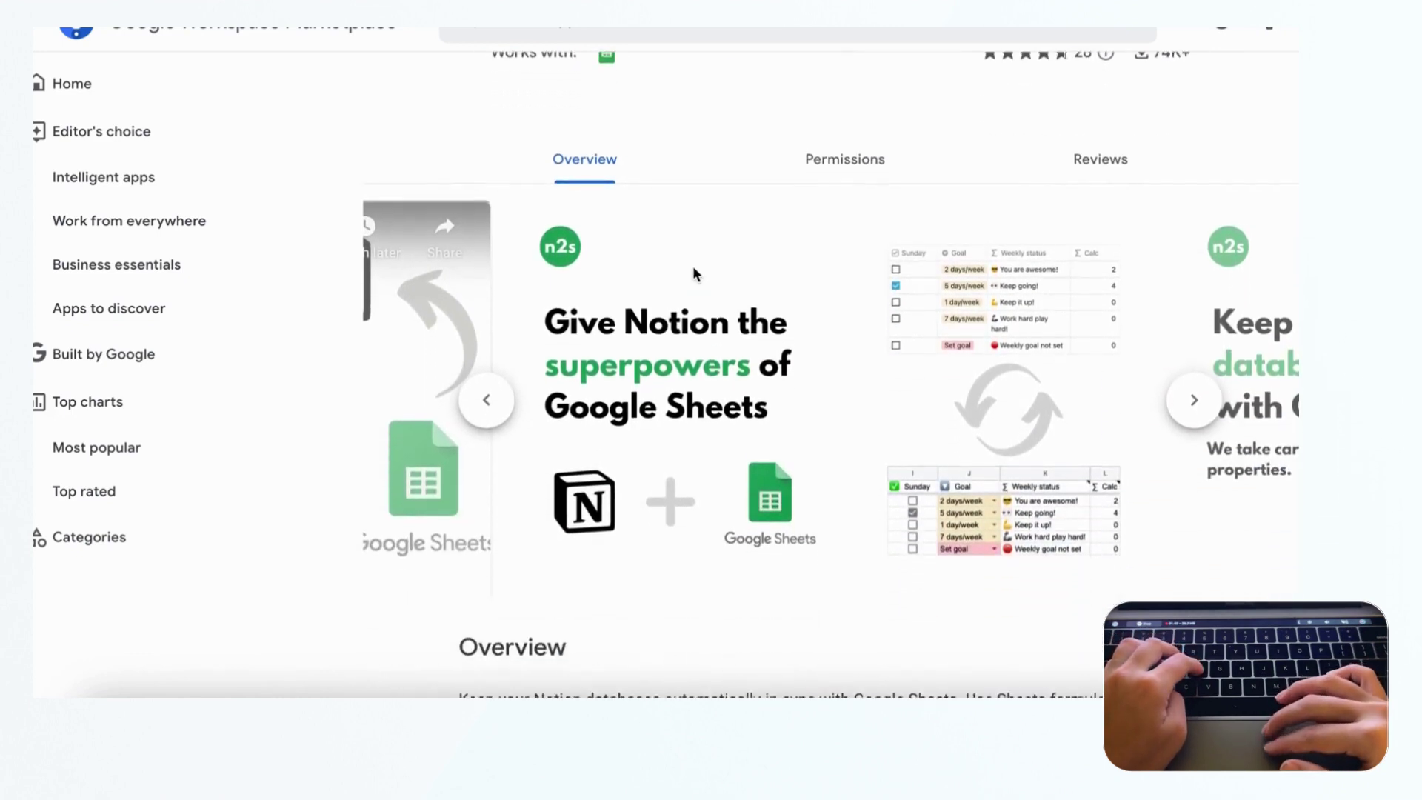
scroll(693, 269, "down", 1)
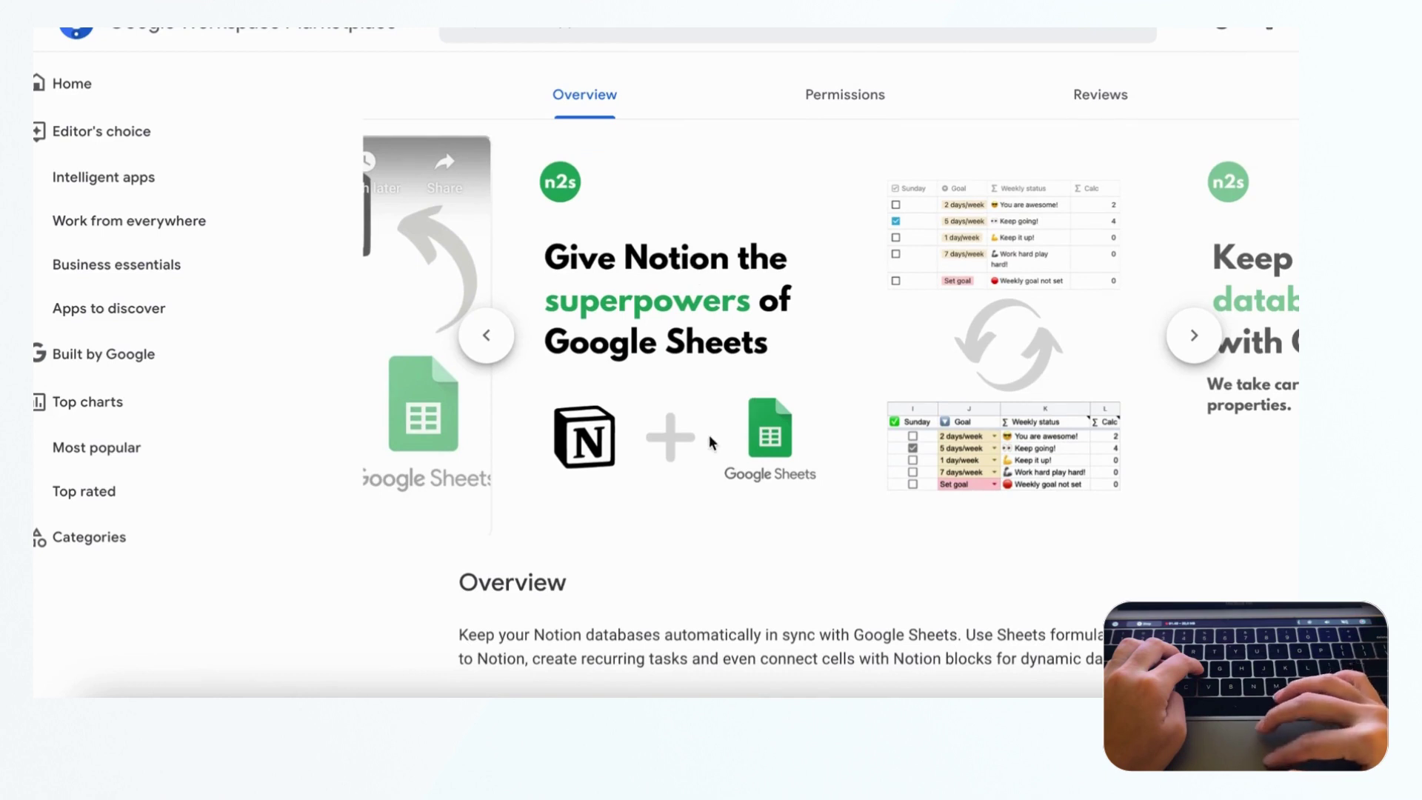
scroll(779, 452, "down", 3)
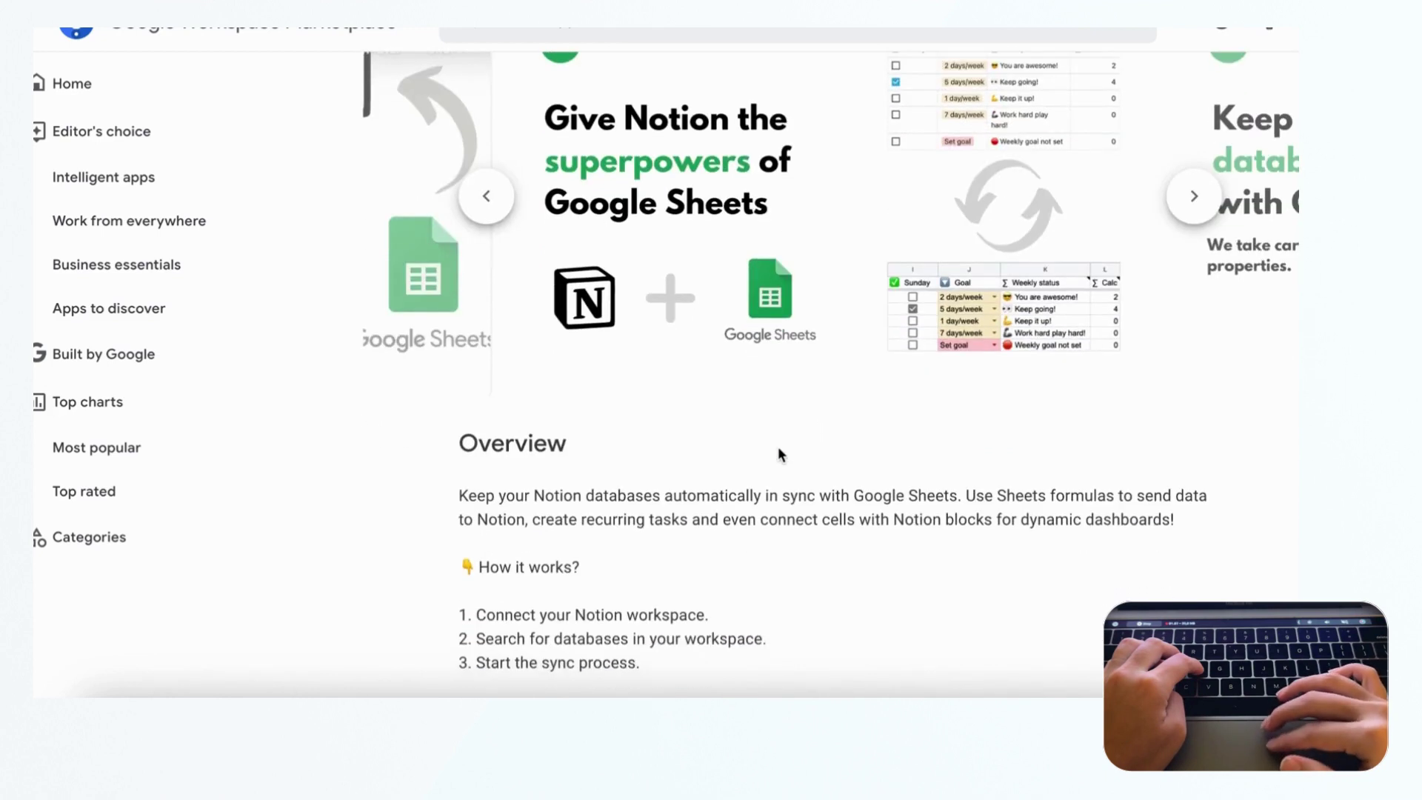
scroll(778, 450, "down", 5)
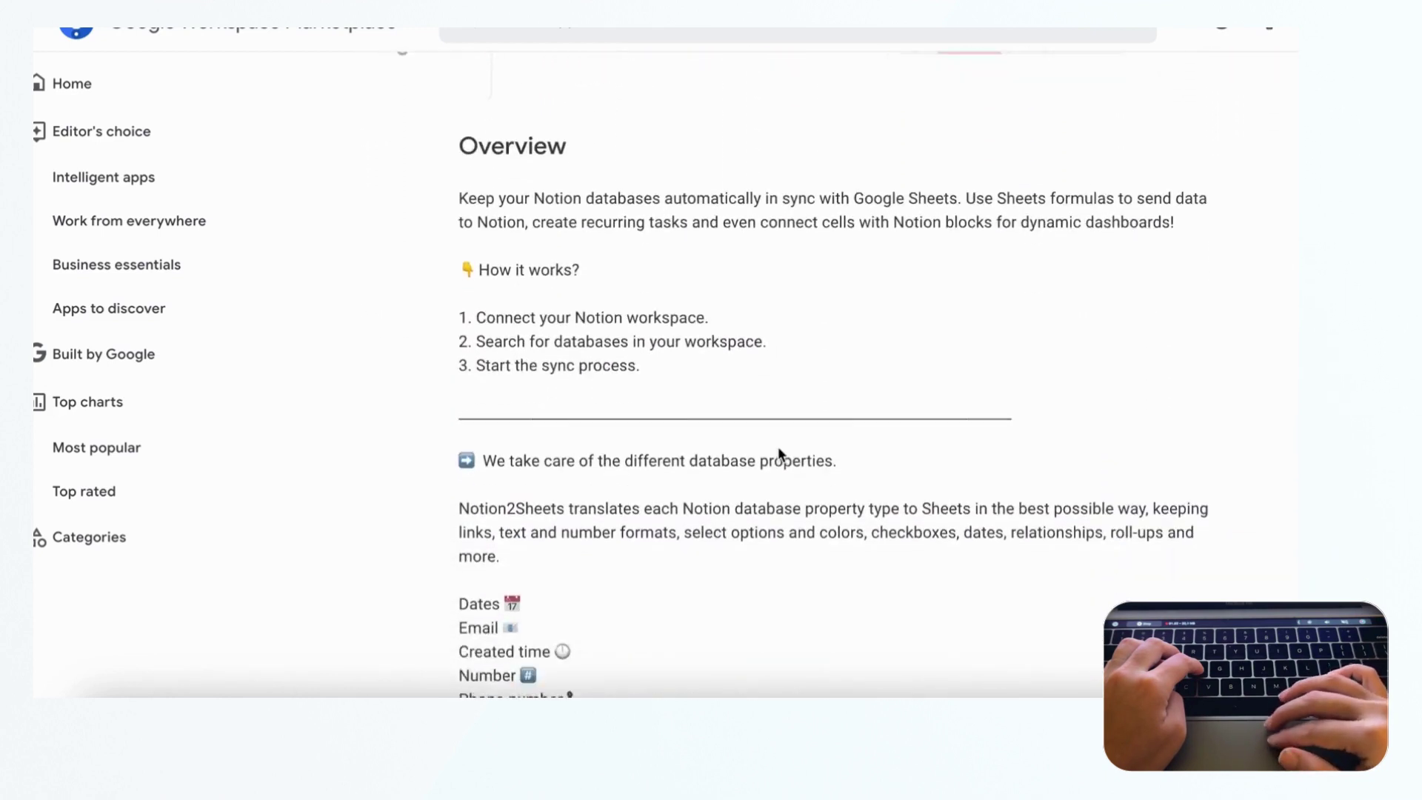
scroll(777, 449, "down", 3)
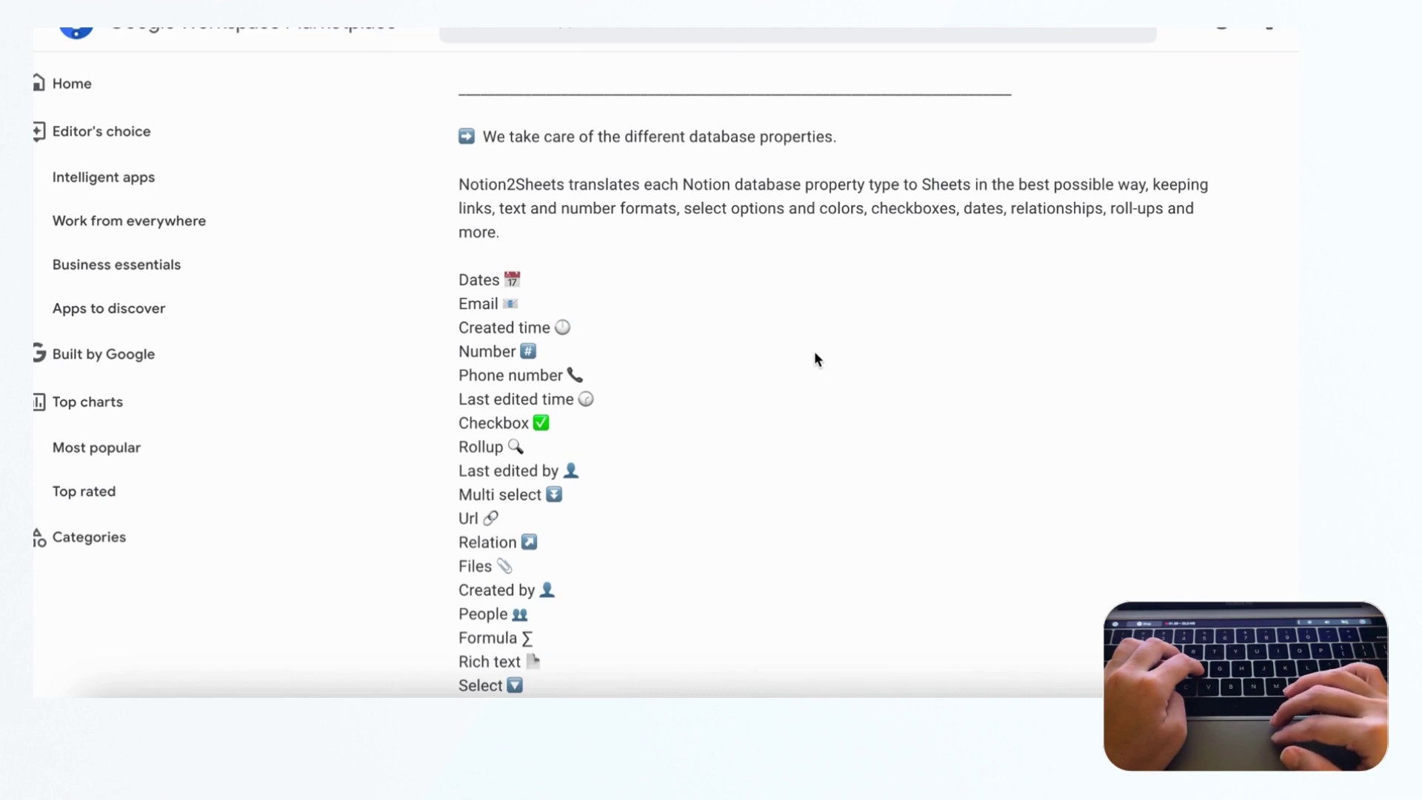
scroll(815, 353, "up", 13)
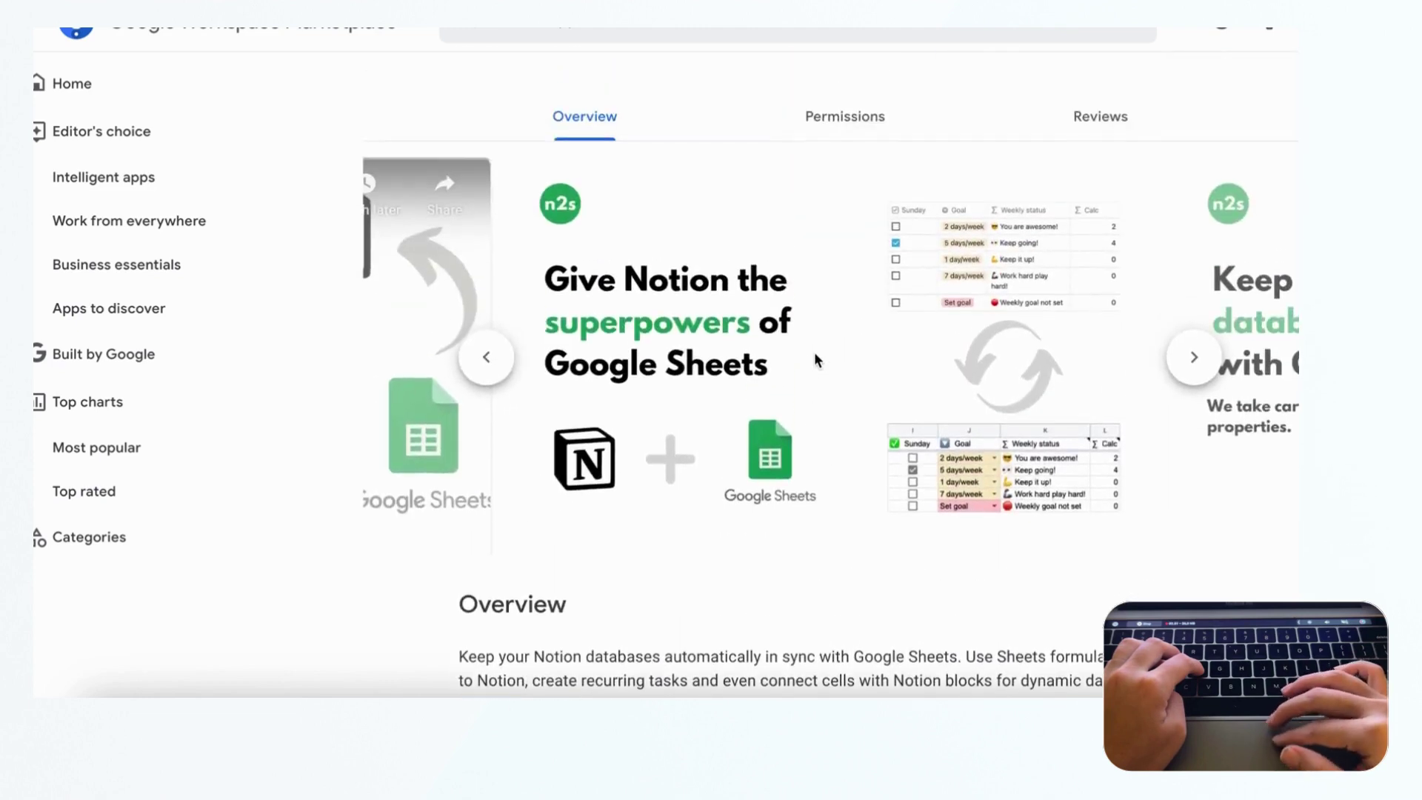
scroll(770, 248, "up", 4)
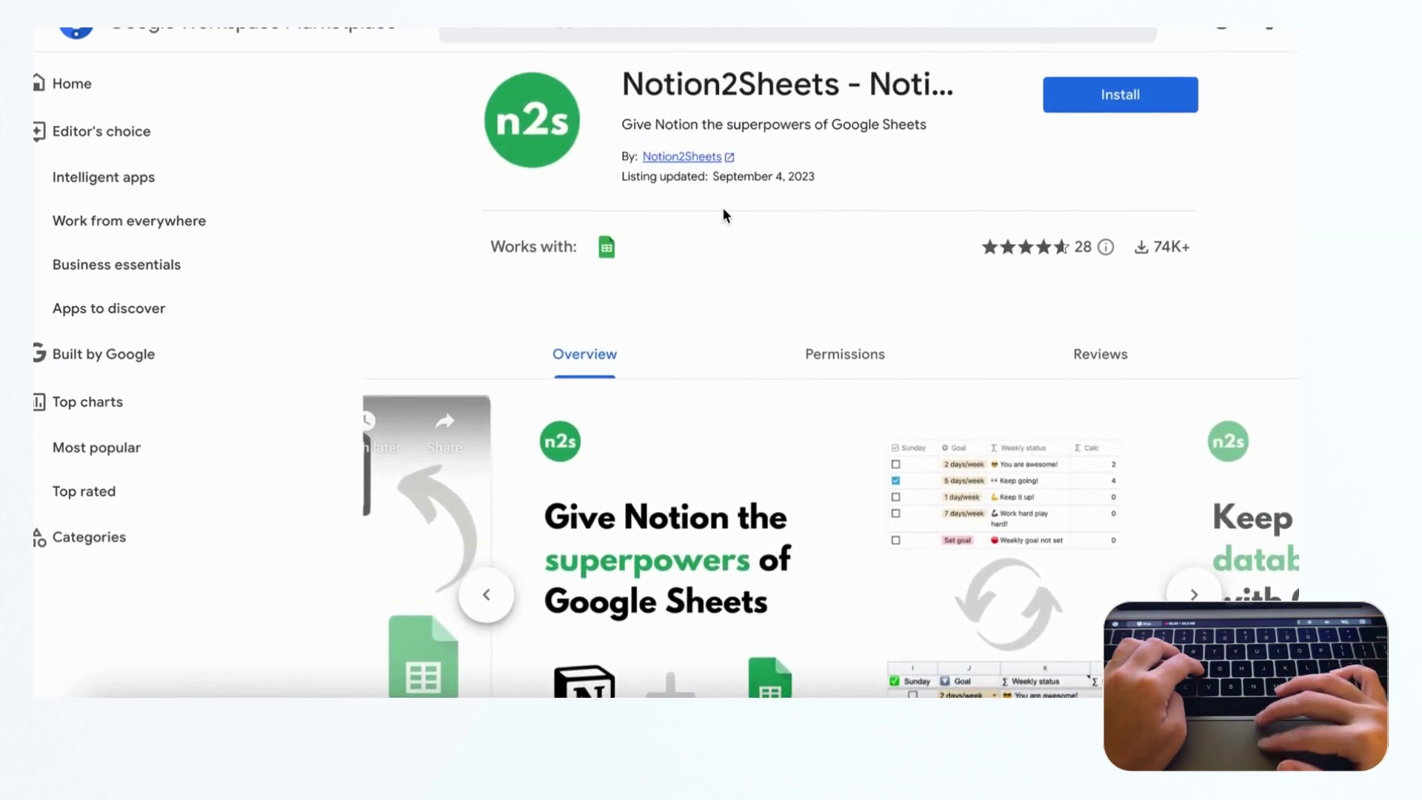